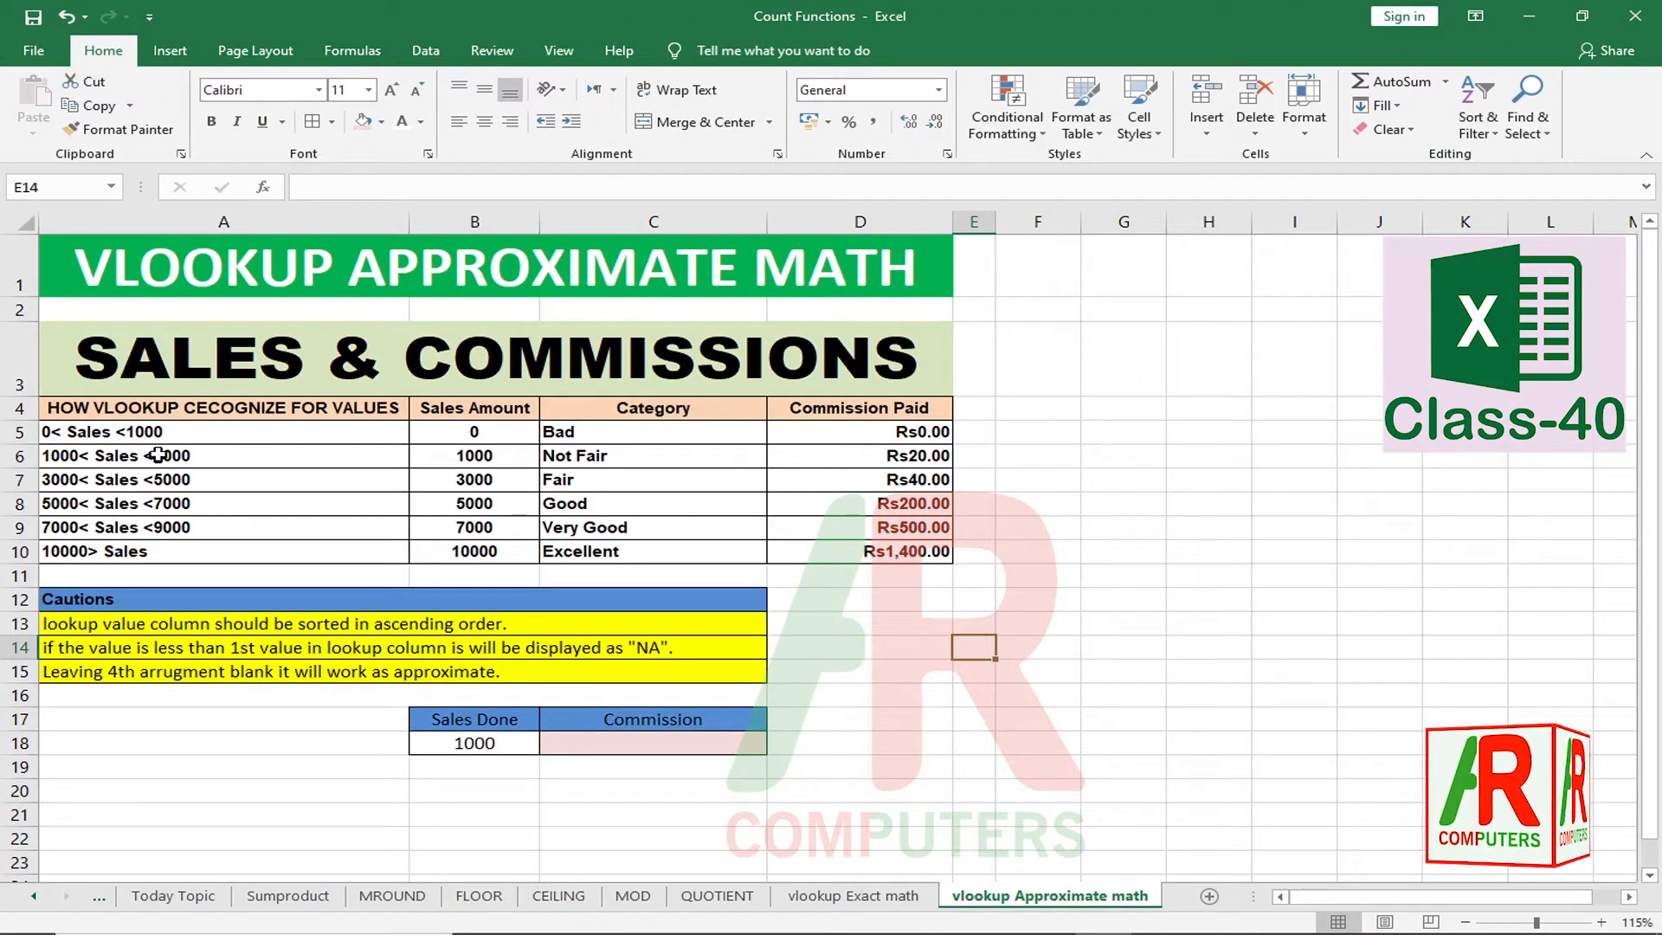
Step: Highlight the table's sales ranges, Sales Amount, Commission Paid and Category columns in rows 5-10
drag(178, 433, 190, 559)
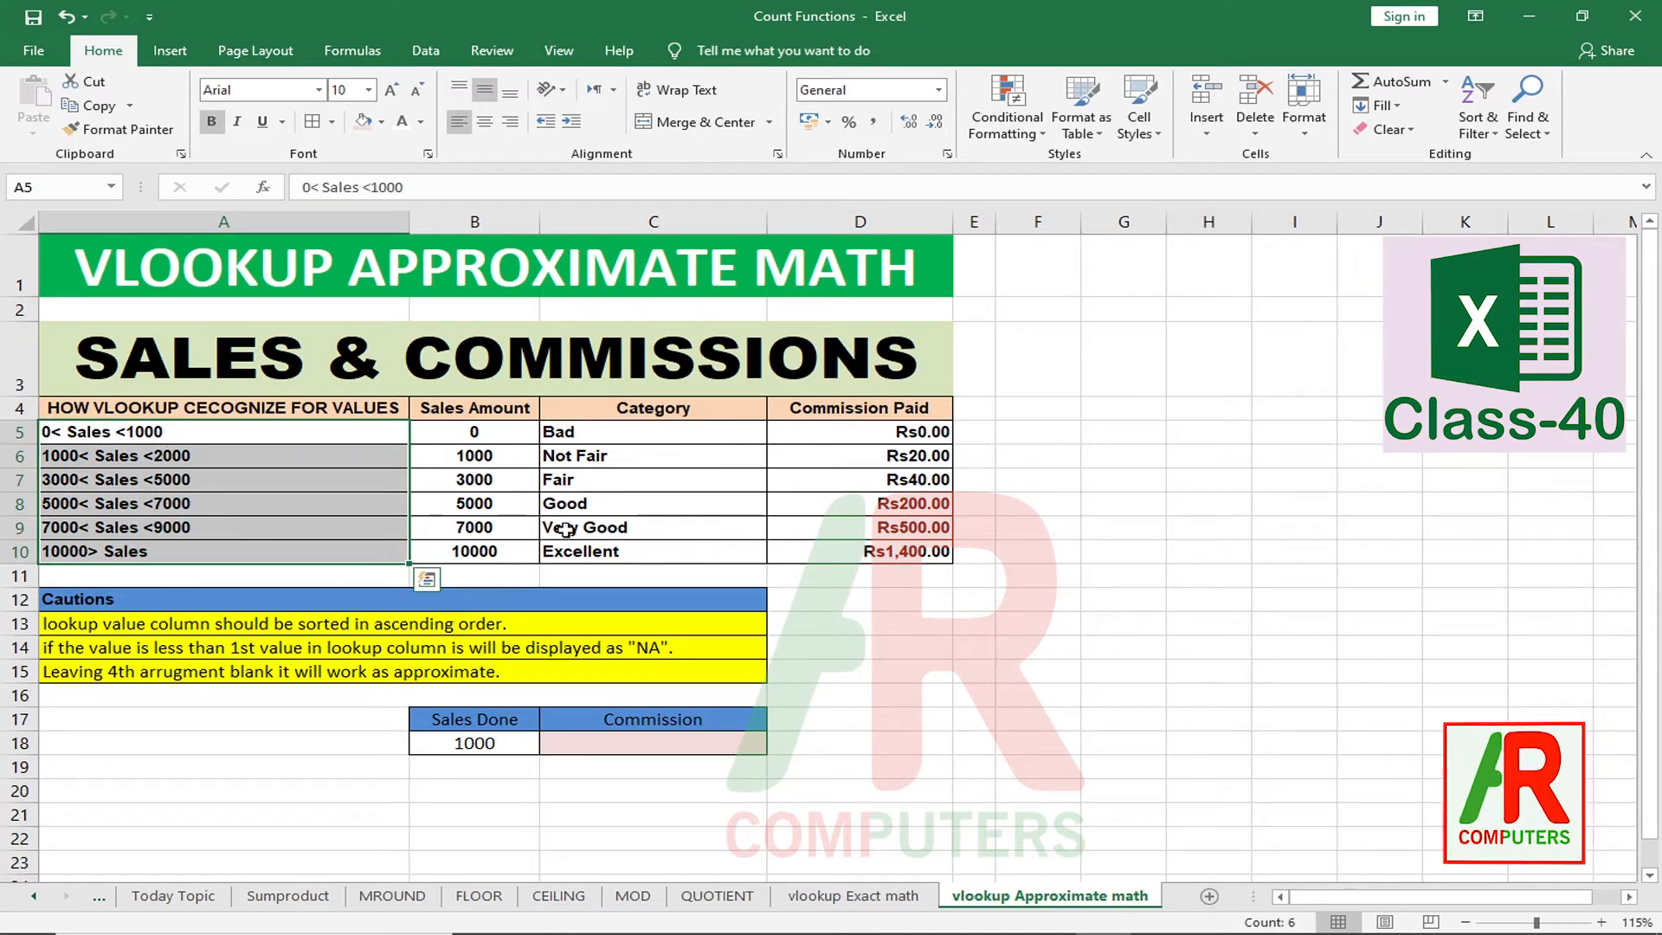
drag(492, 437, 508, 549)
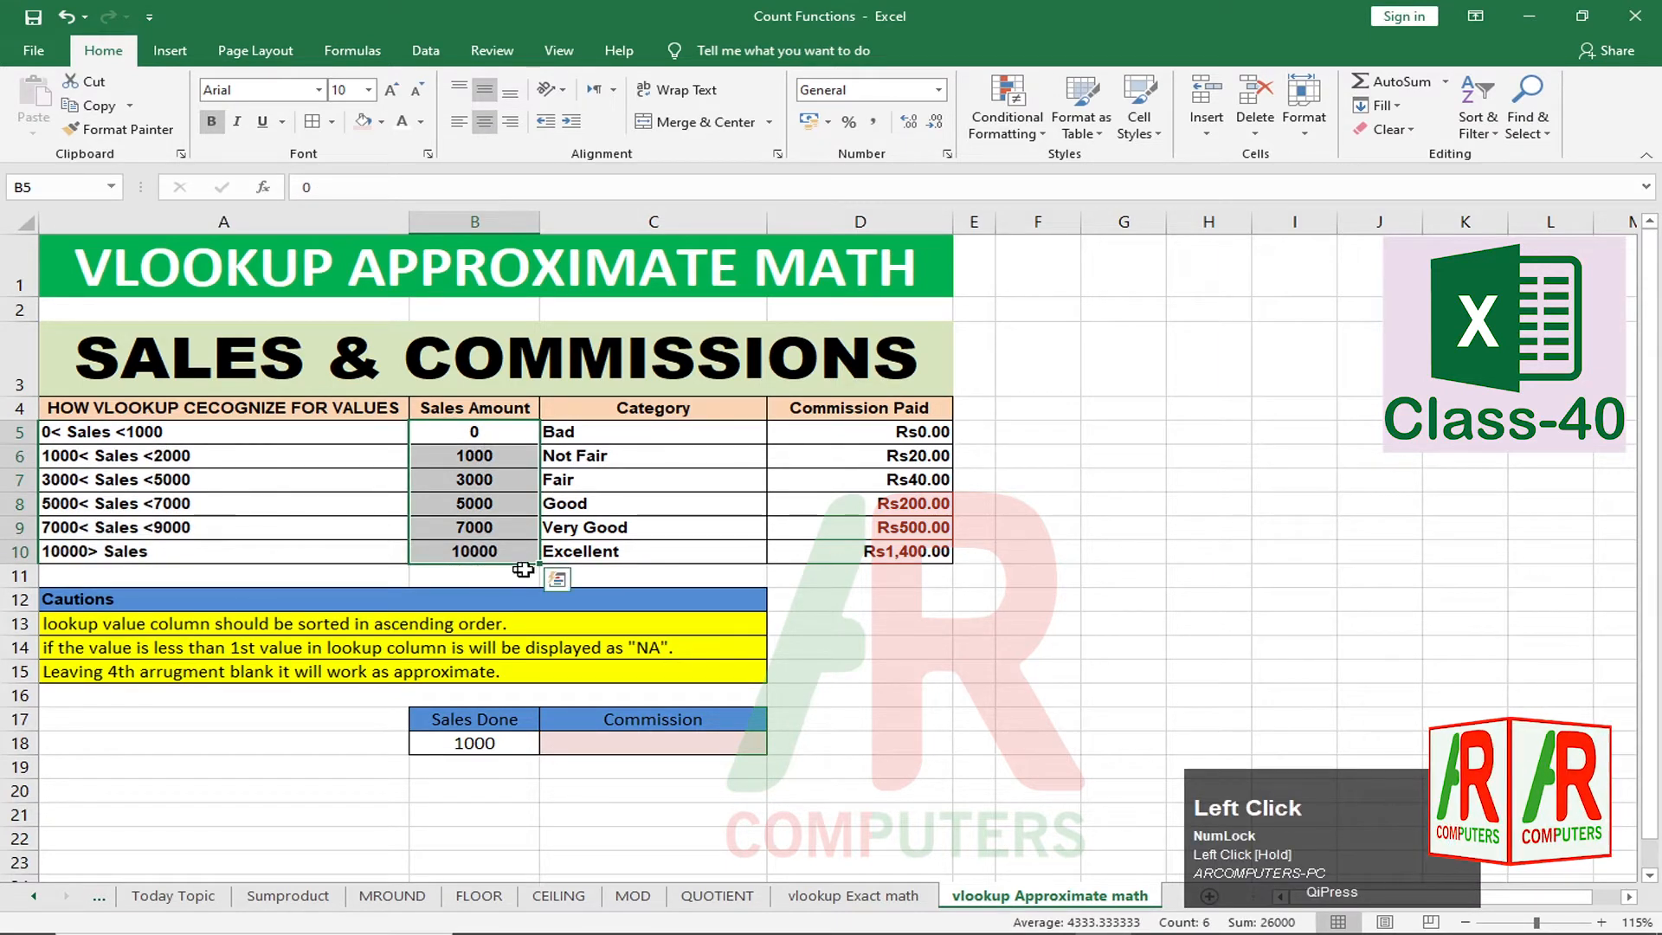
drag(863, 438, 866, 544)
click(836, 526)
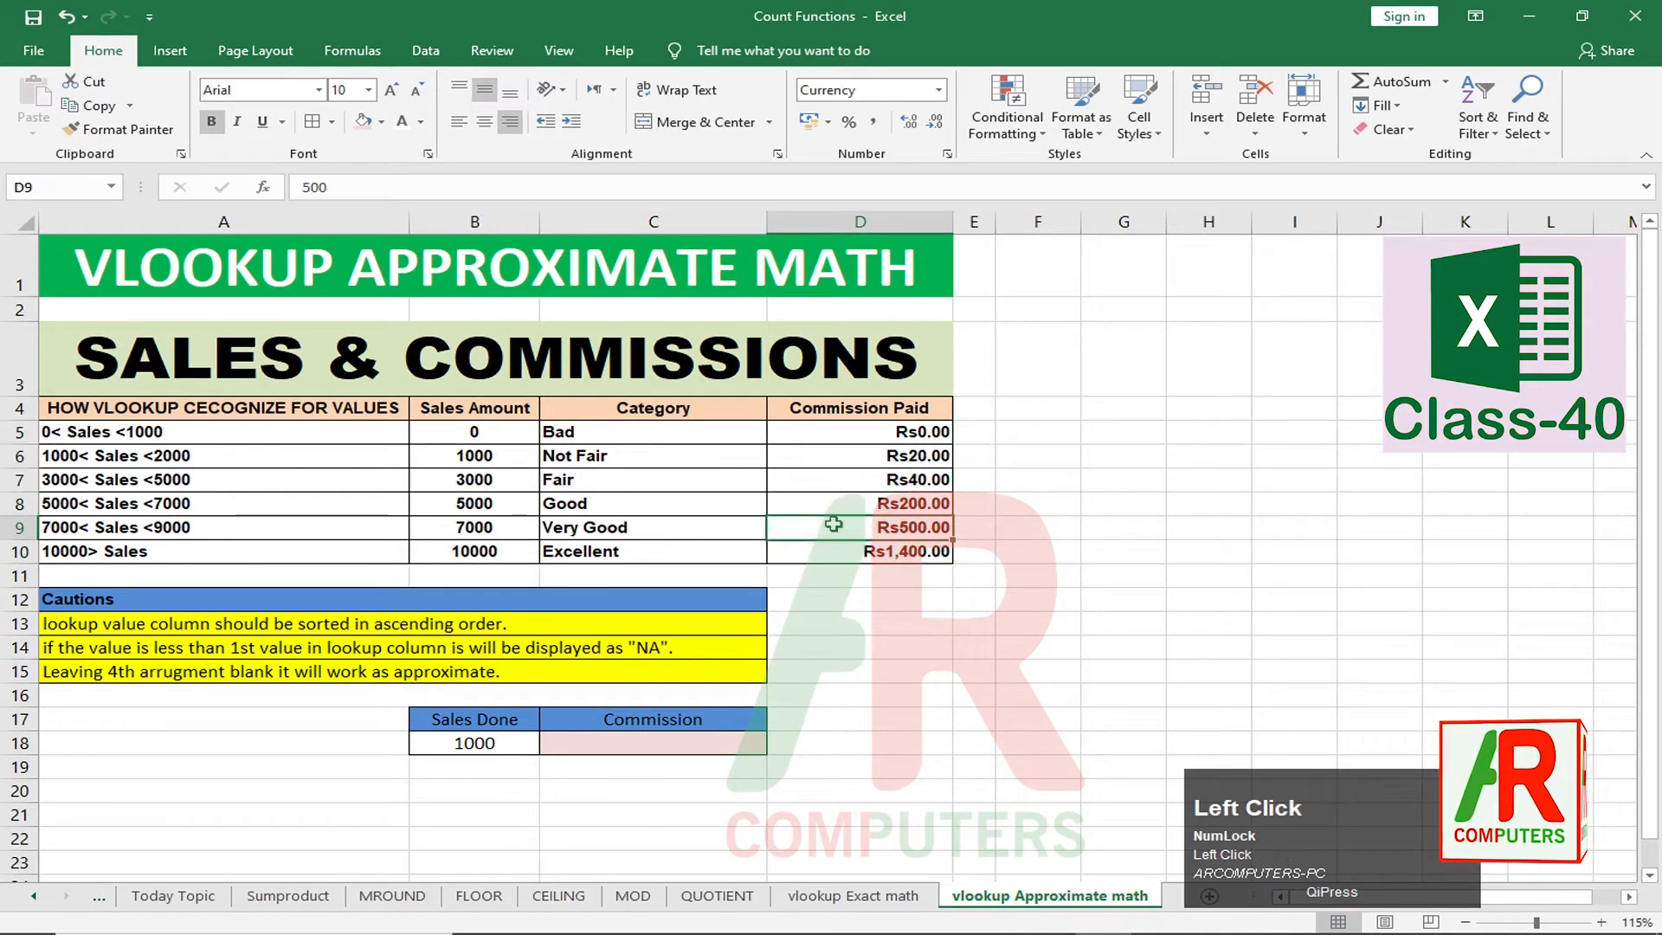
drag(705, 430, 703, 540)
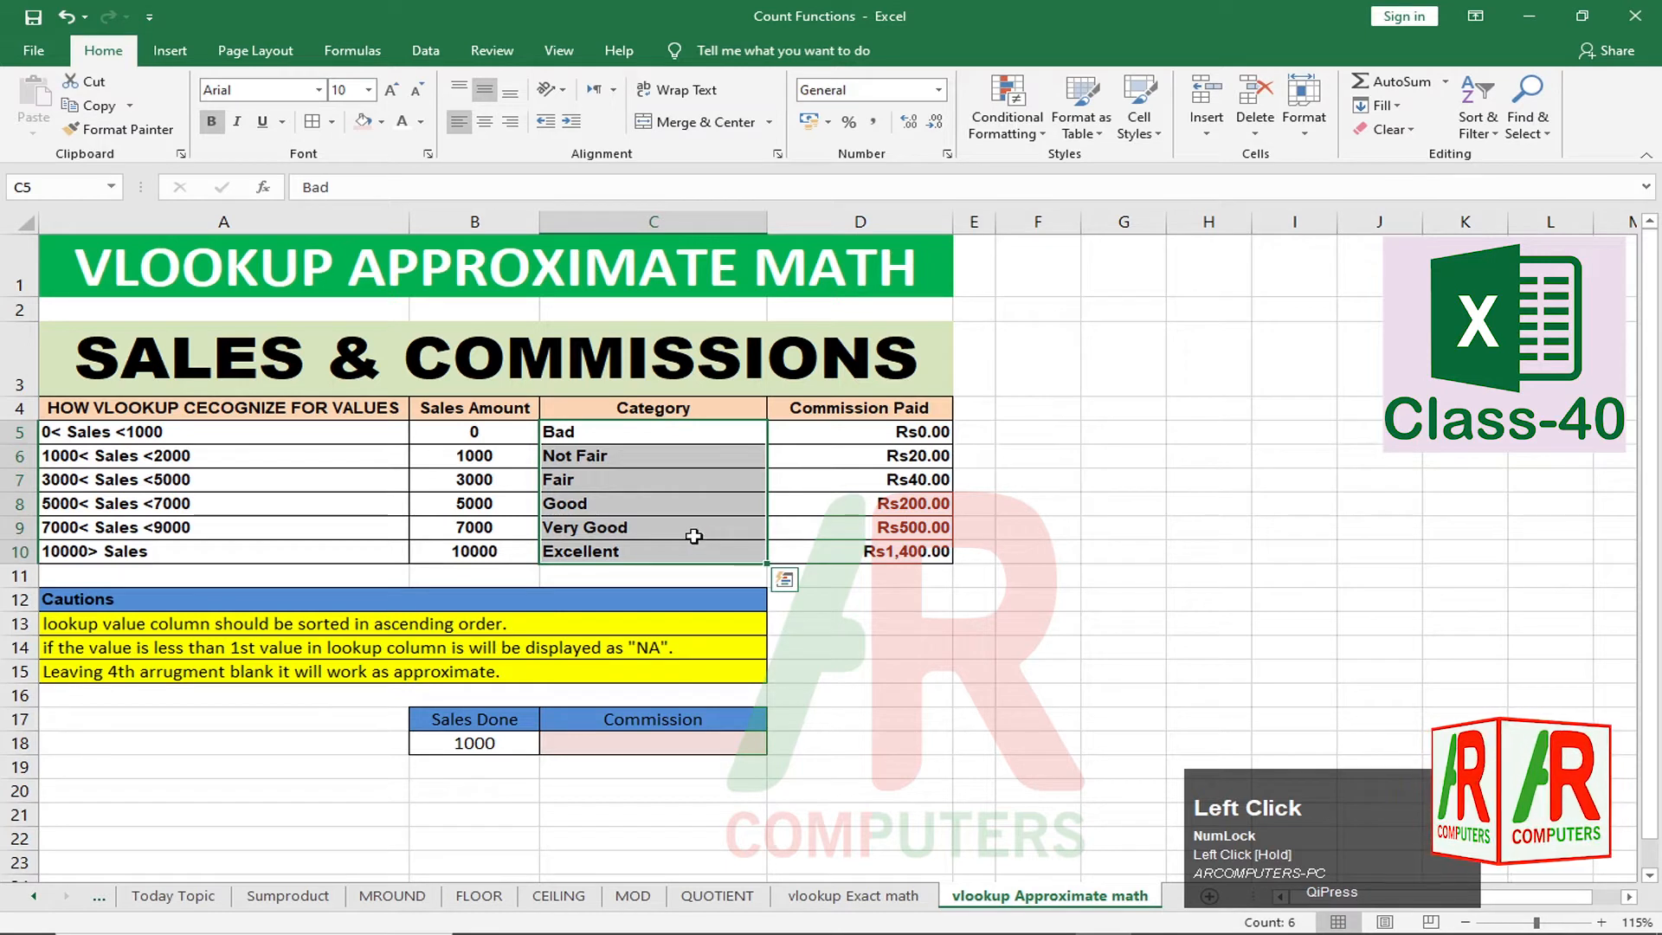
Step: Review each sales amount (0 to 10000) against its commission (20, 40, 200, 500, 1400)
click(493, 438)
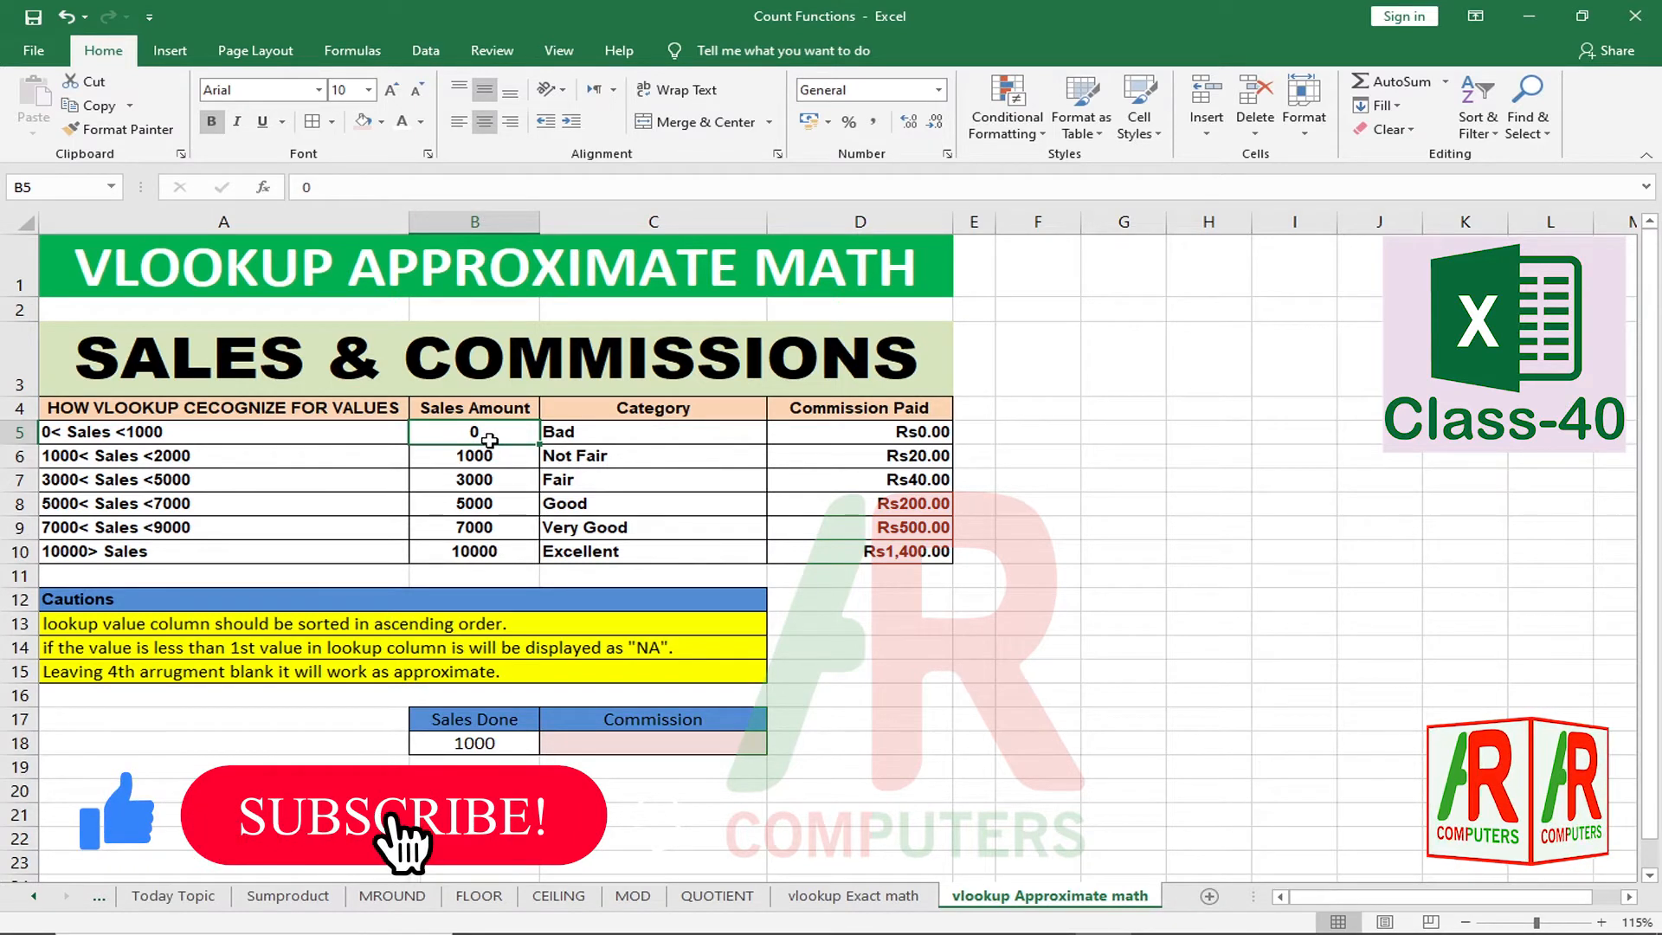
click(893, 432)
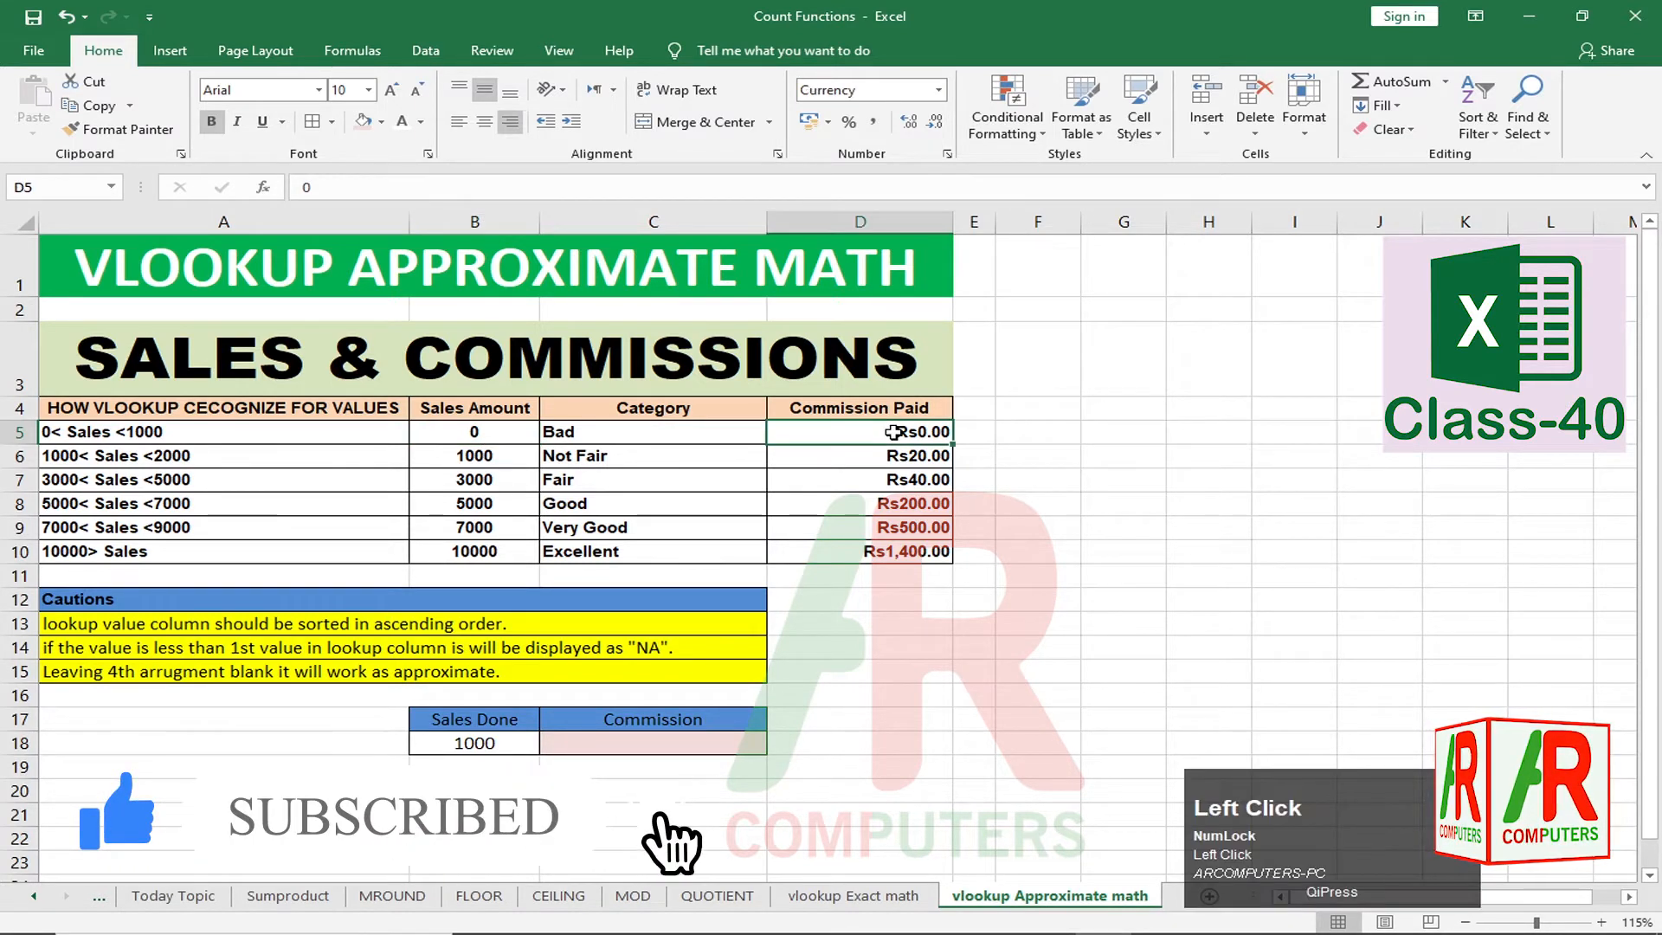
click(483, 463)
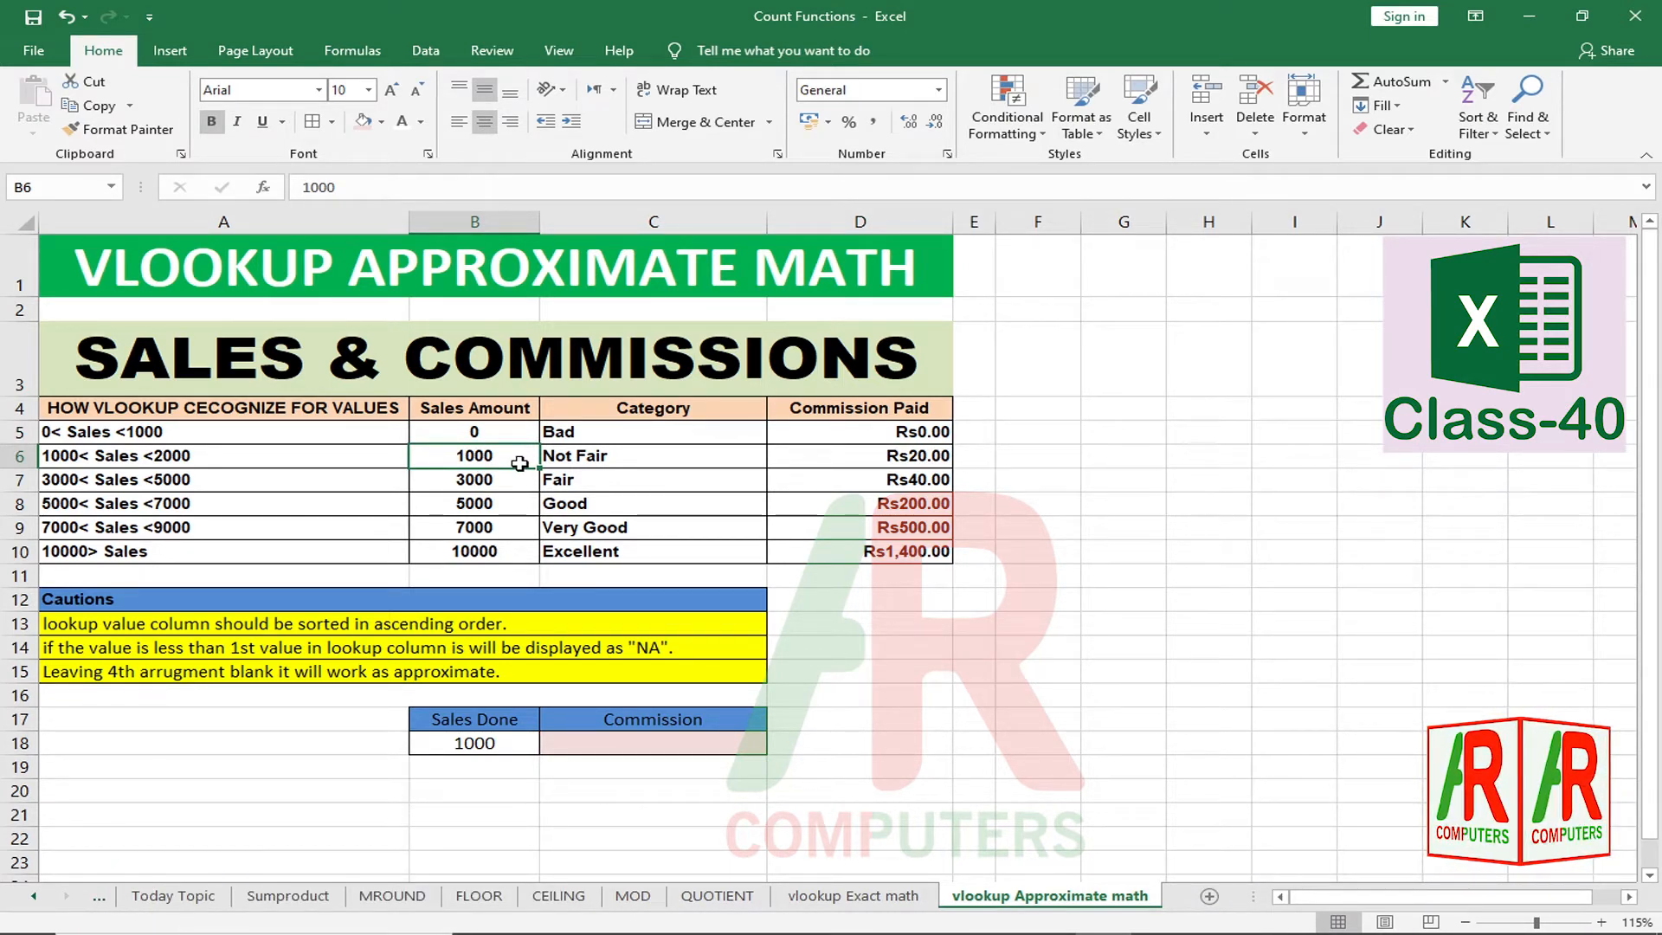
click(938, 460)
click(461, 490)
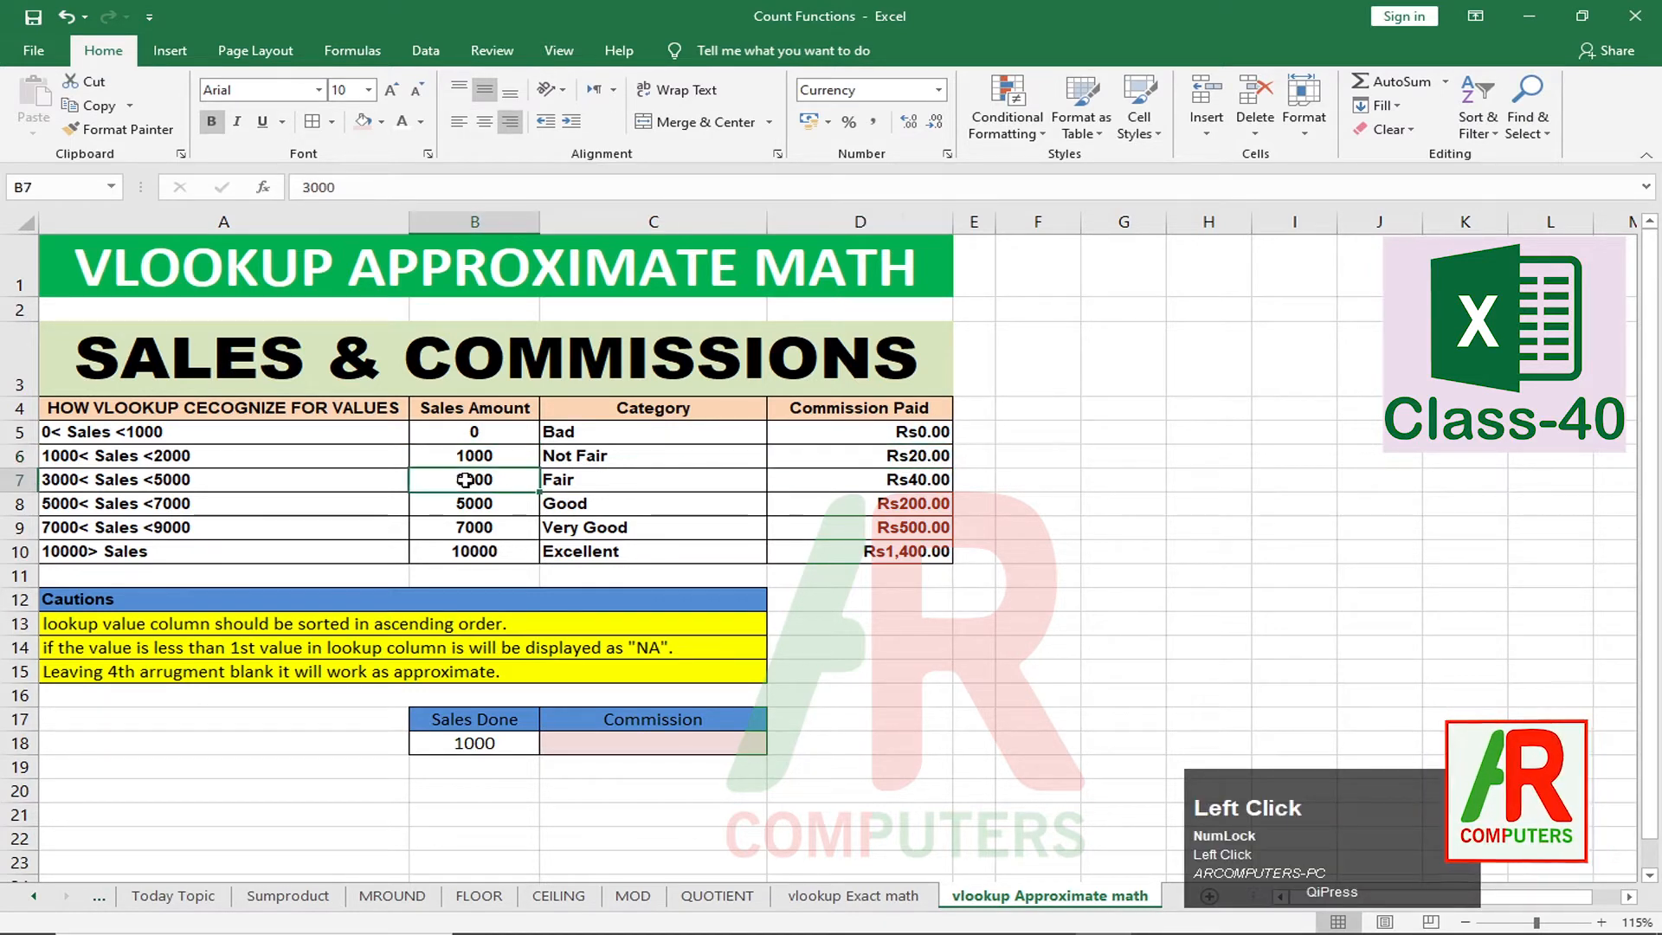
click(909, 489)
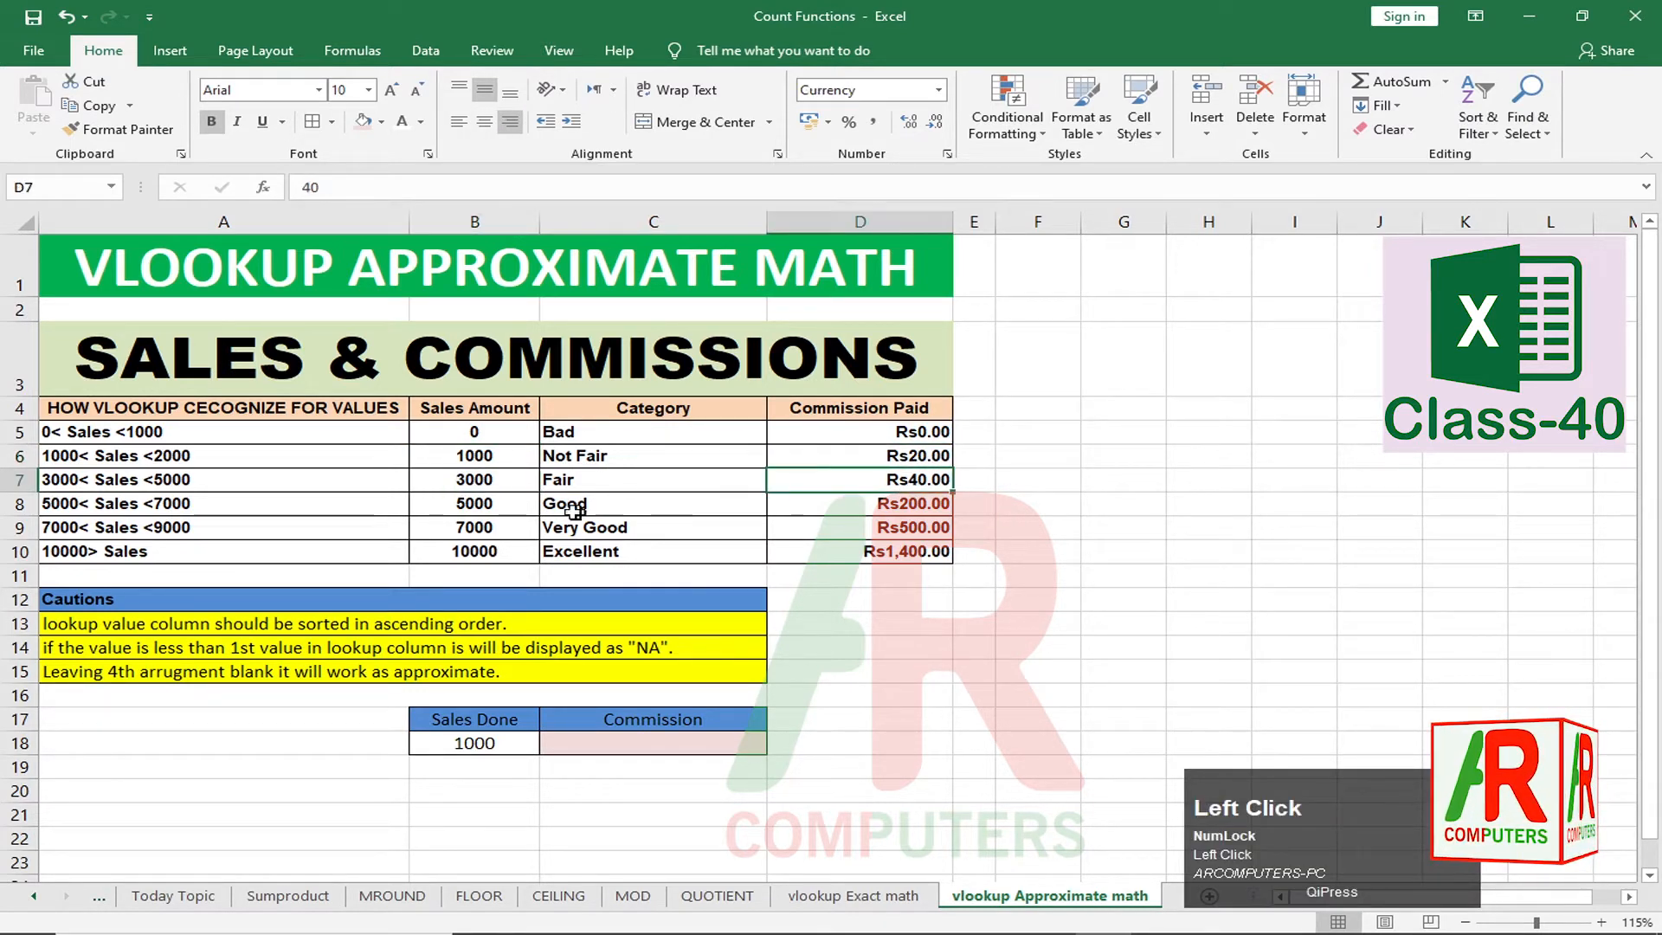
click(473, 504)
click(904, 502)
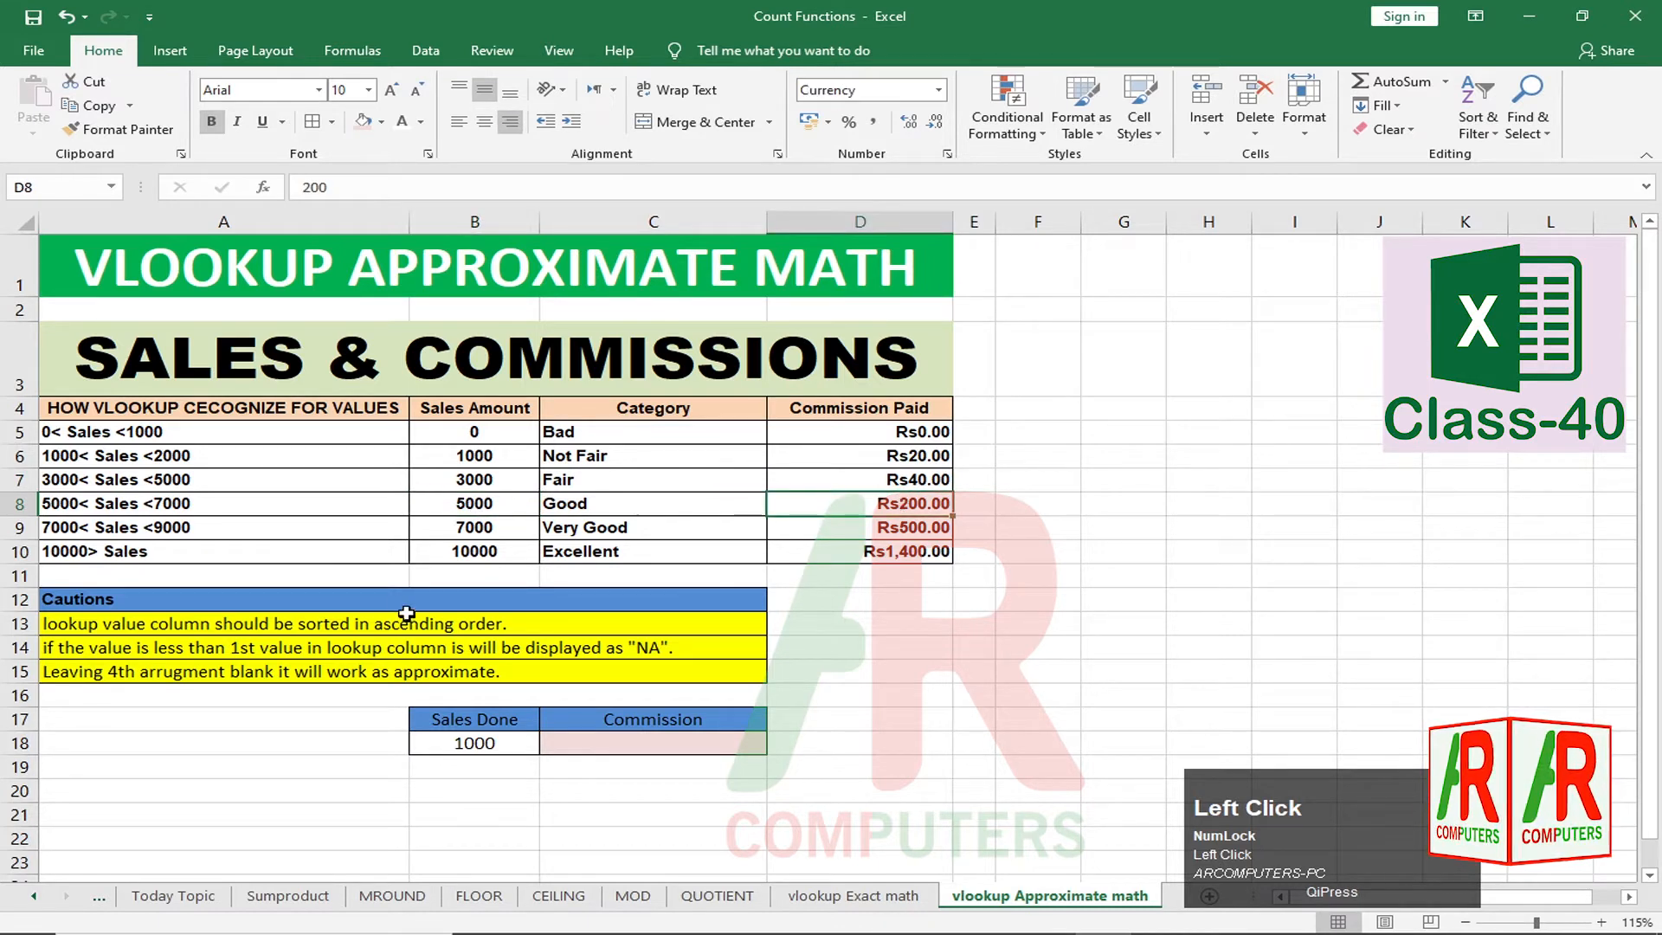
click(476, 529)
click(894, 527)
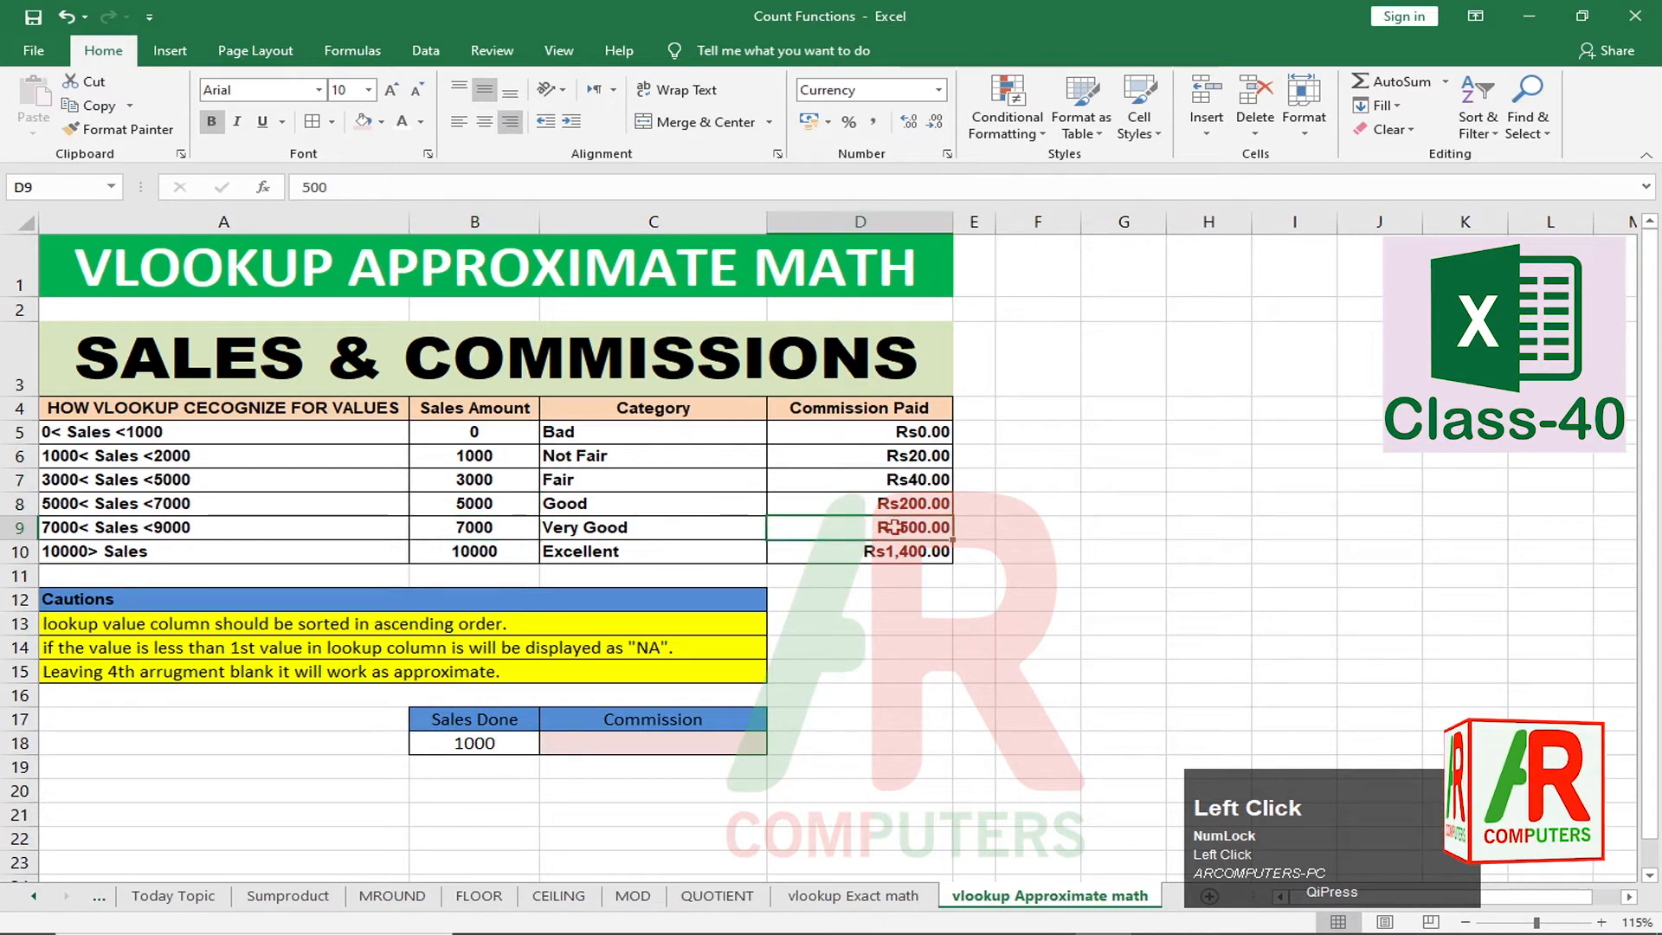
click(500, 555)
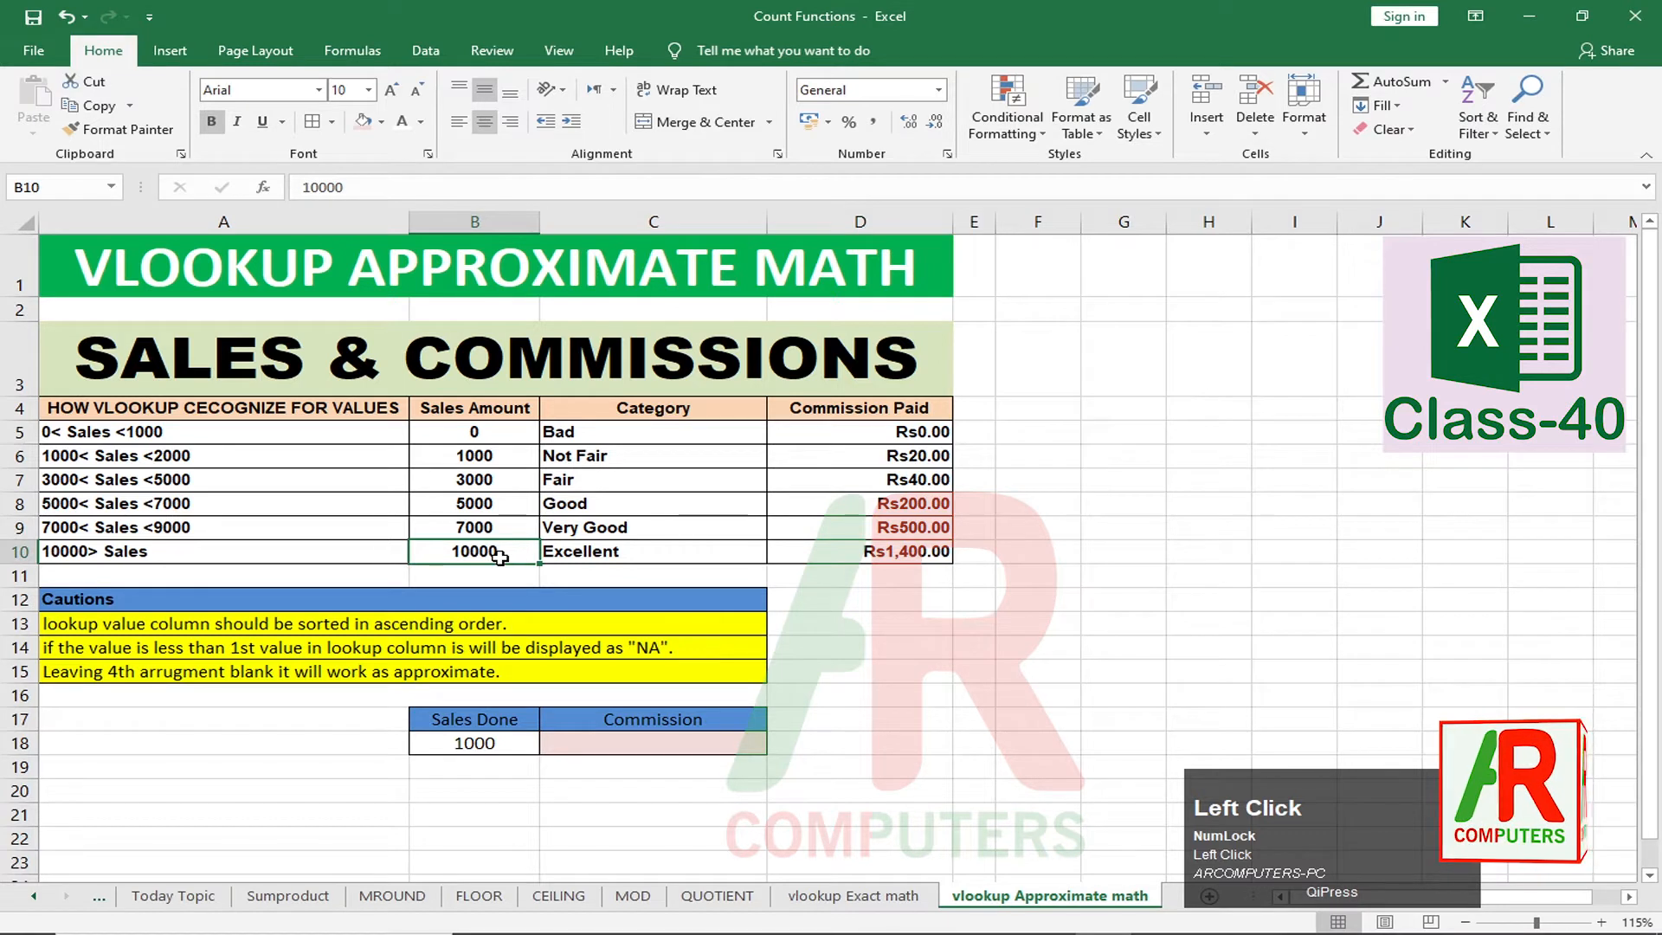
click(877, 552)
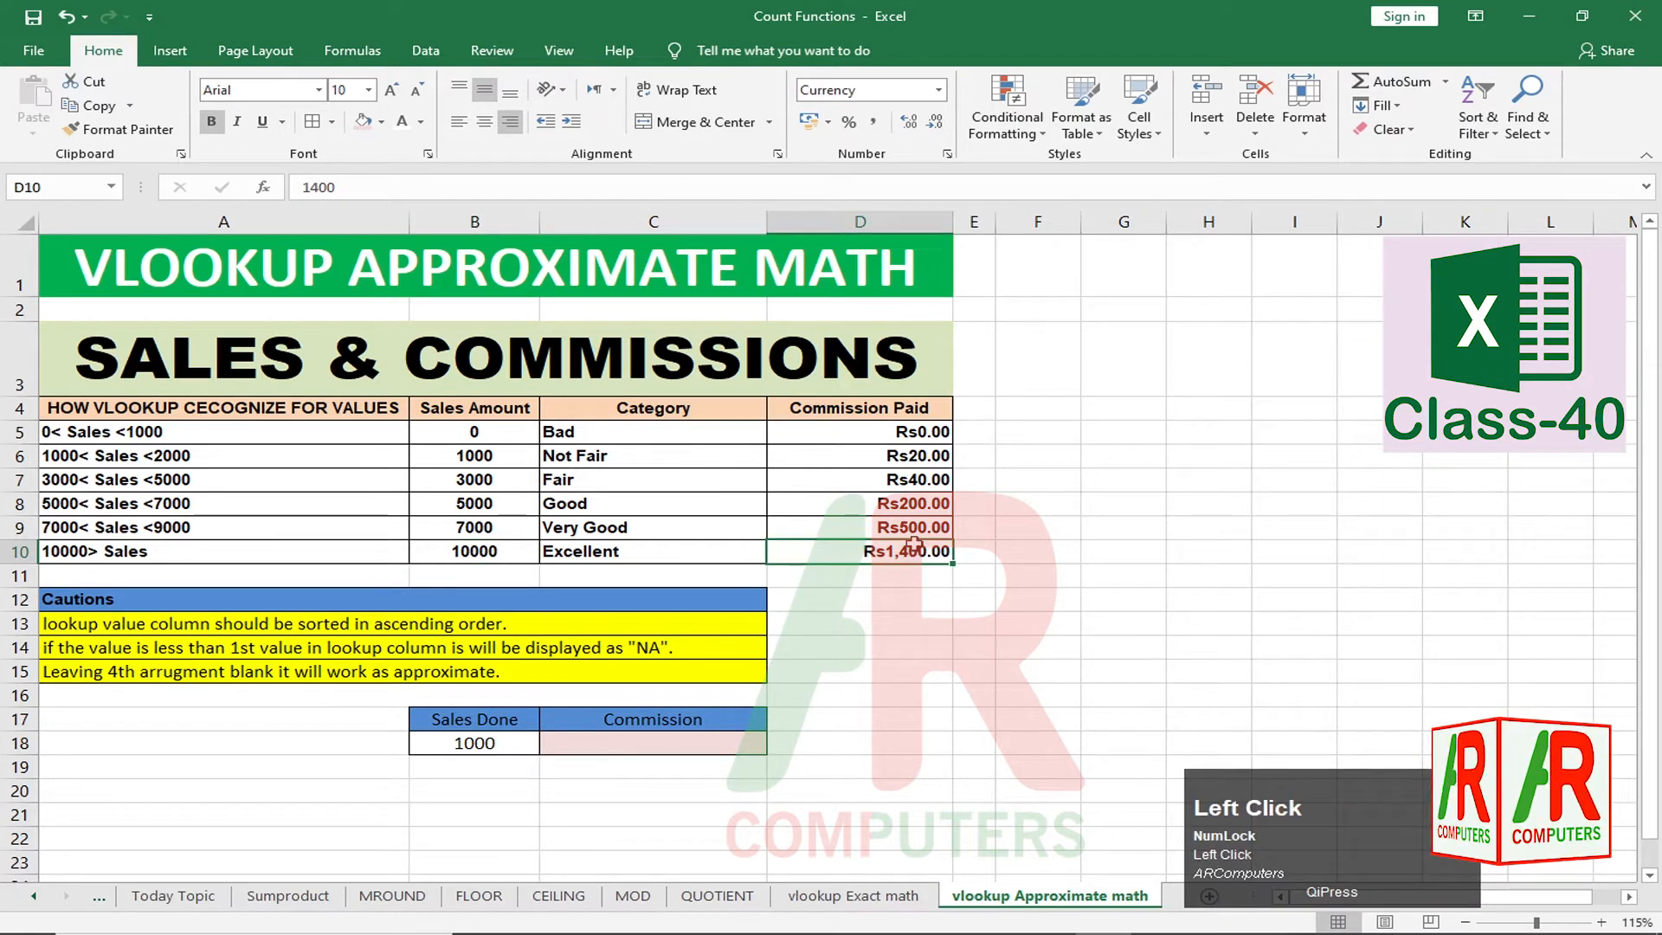
Step: Recheck the Sales Amount and Commission Paid columns, especially the 5000, 7000 and 10000 tiers
drag(474, 431, 474, 551)
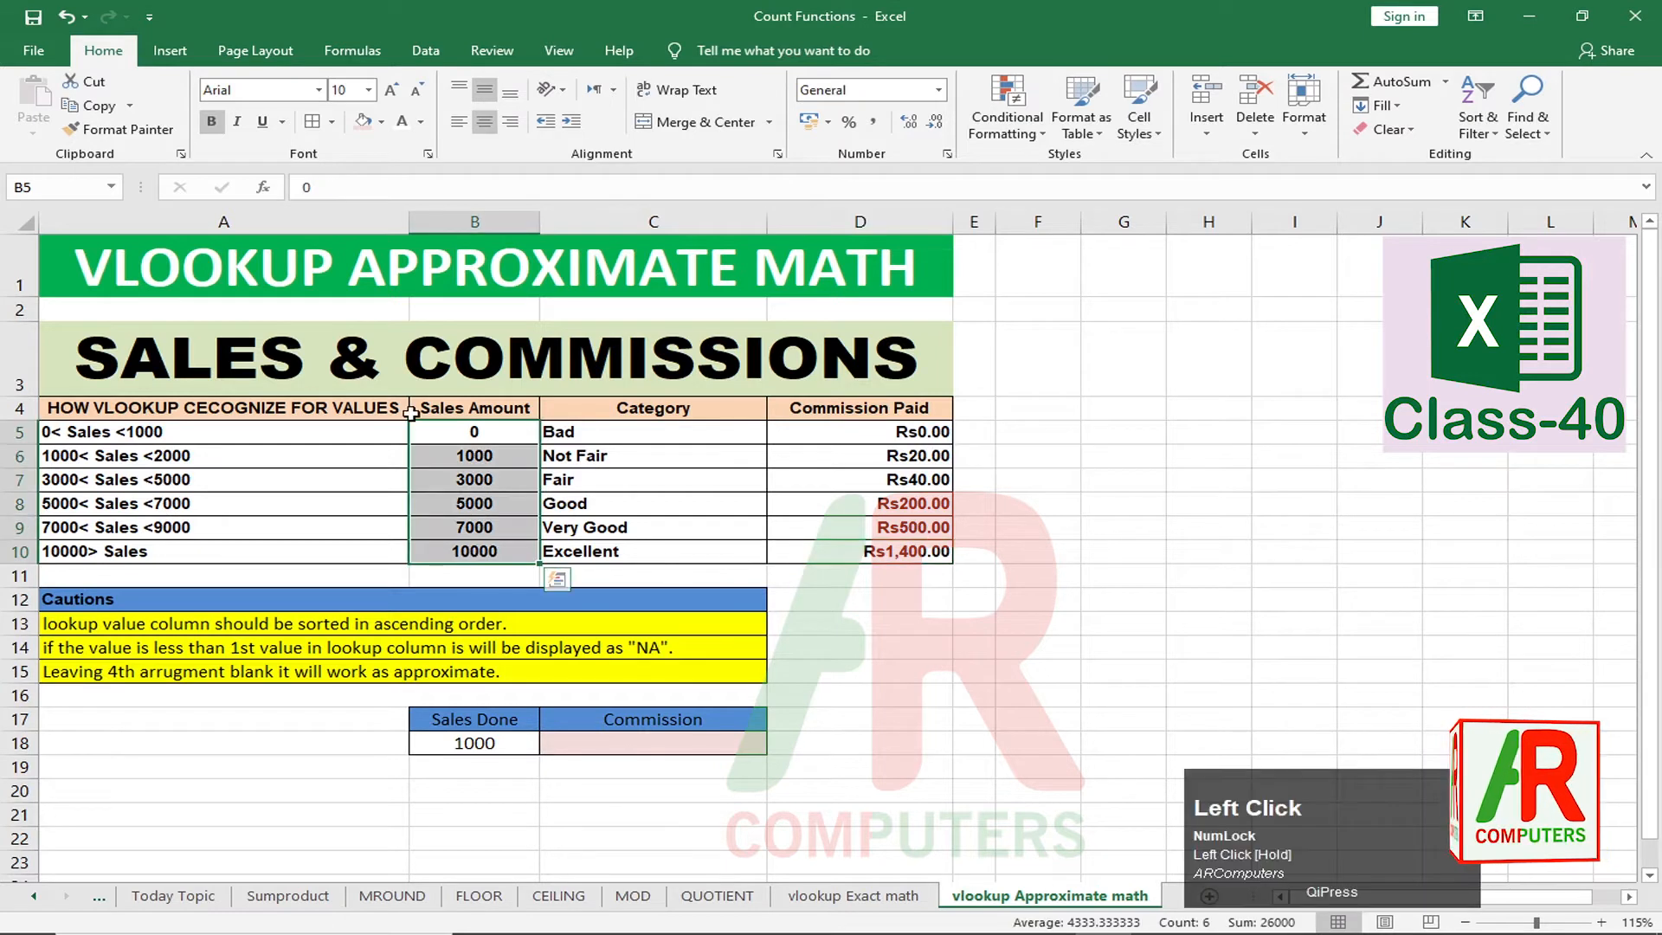
click(504, 483)
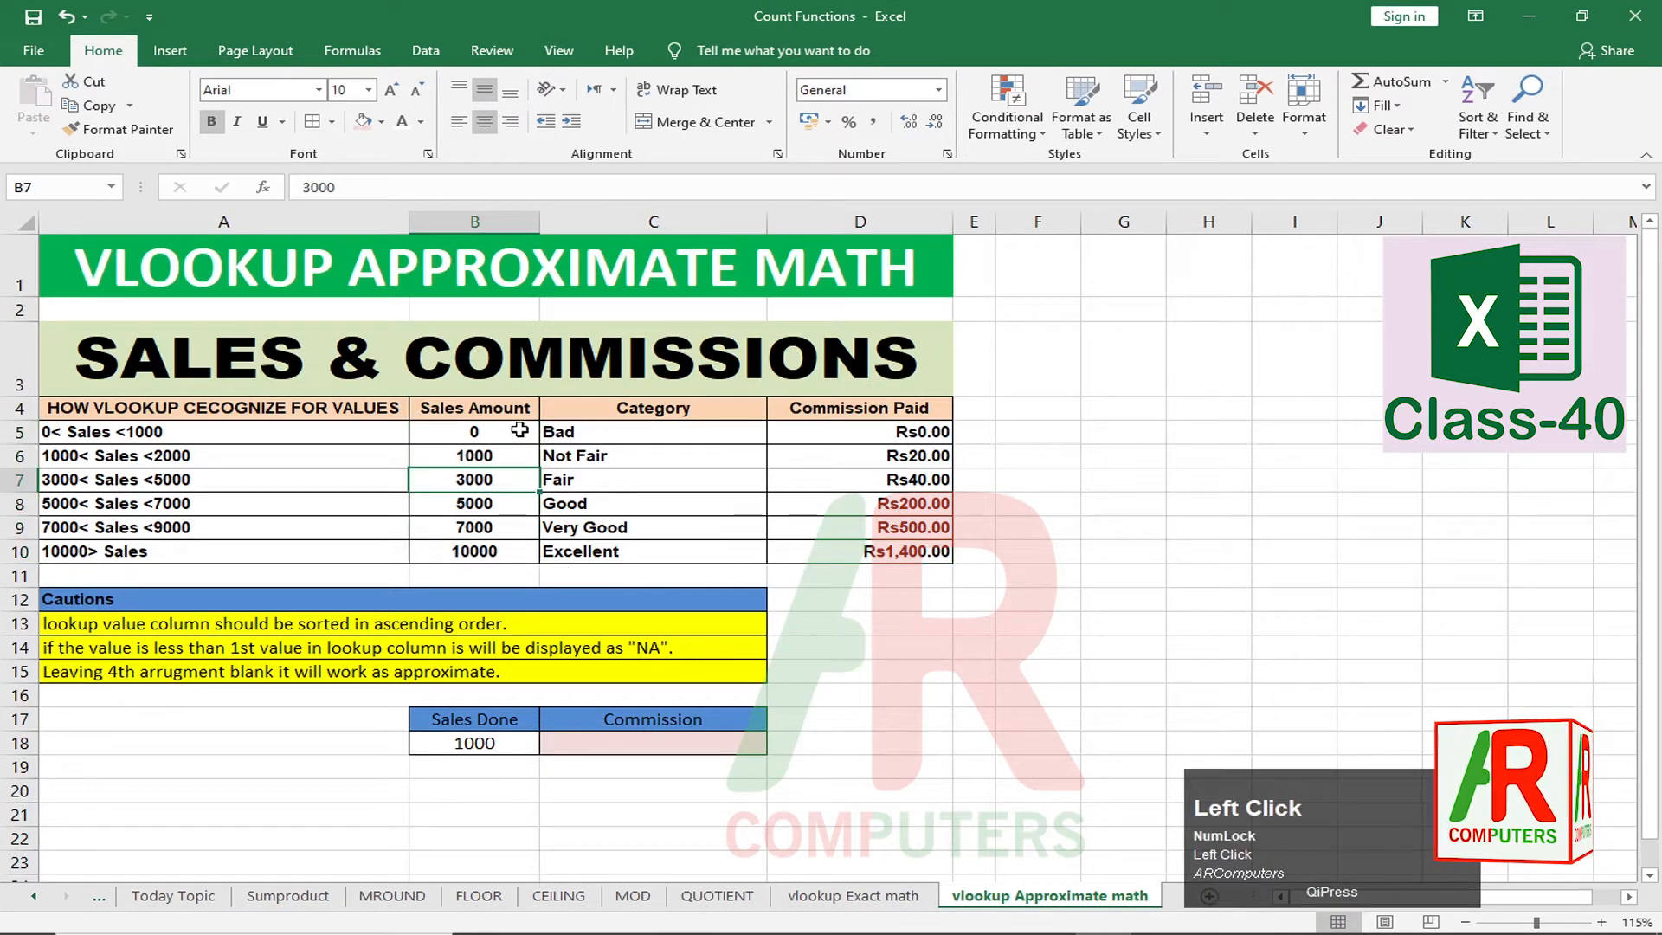
drag(517, 433, 517, 559)
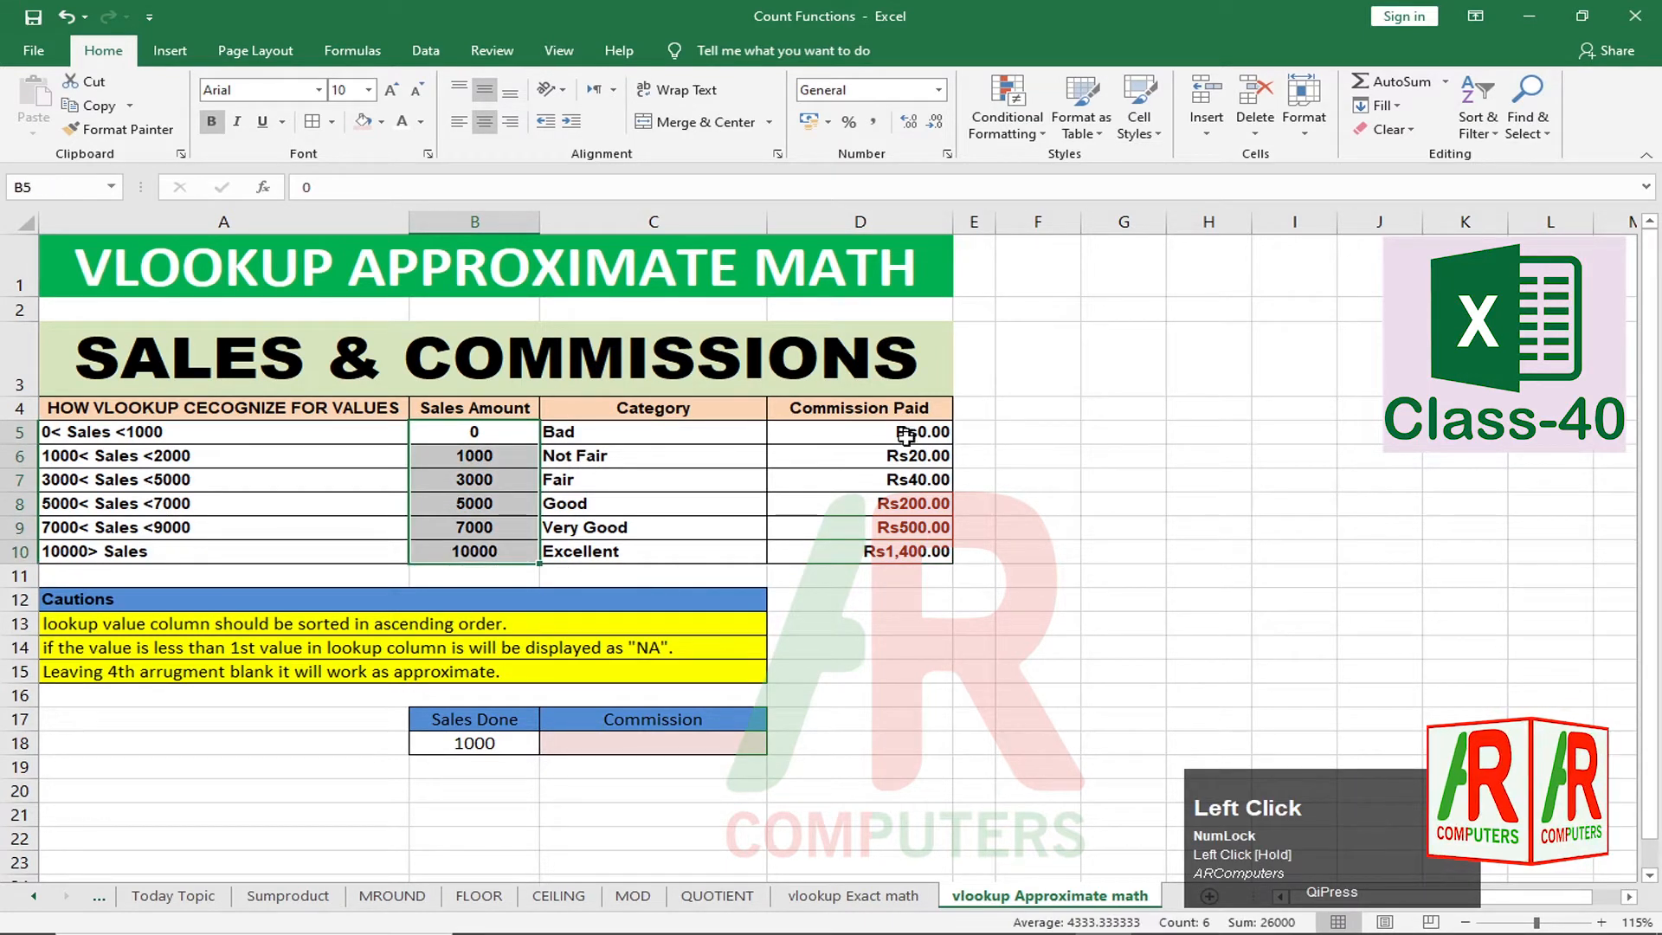
drag(906, 433, 909, 551)
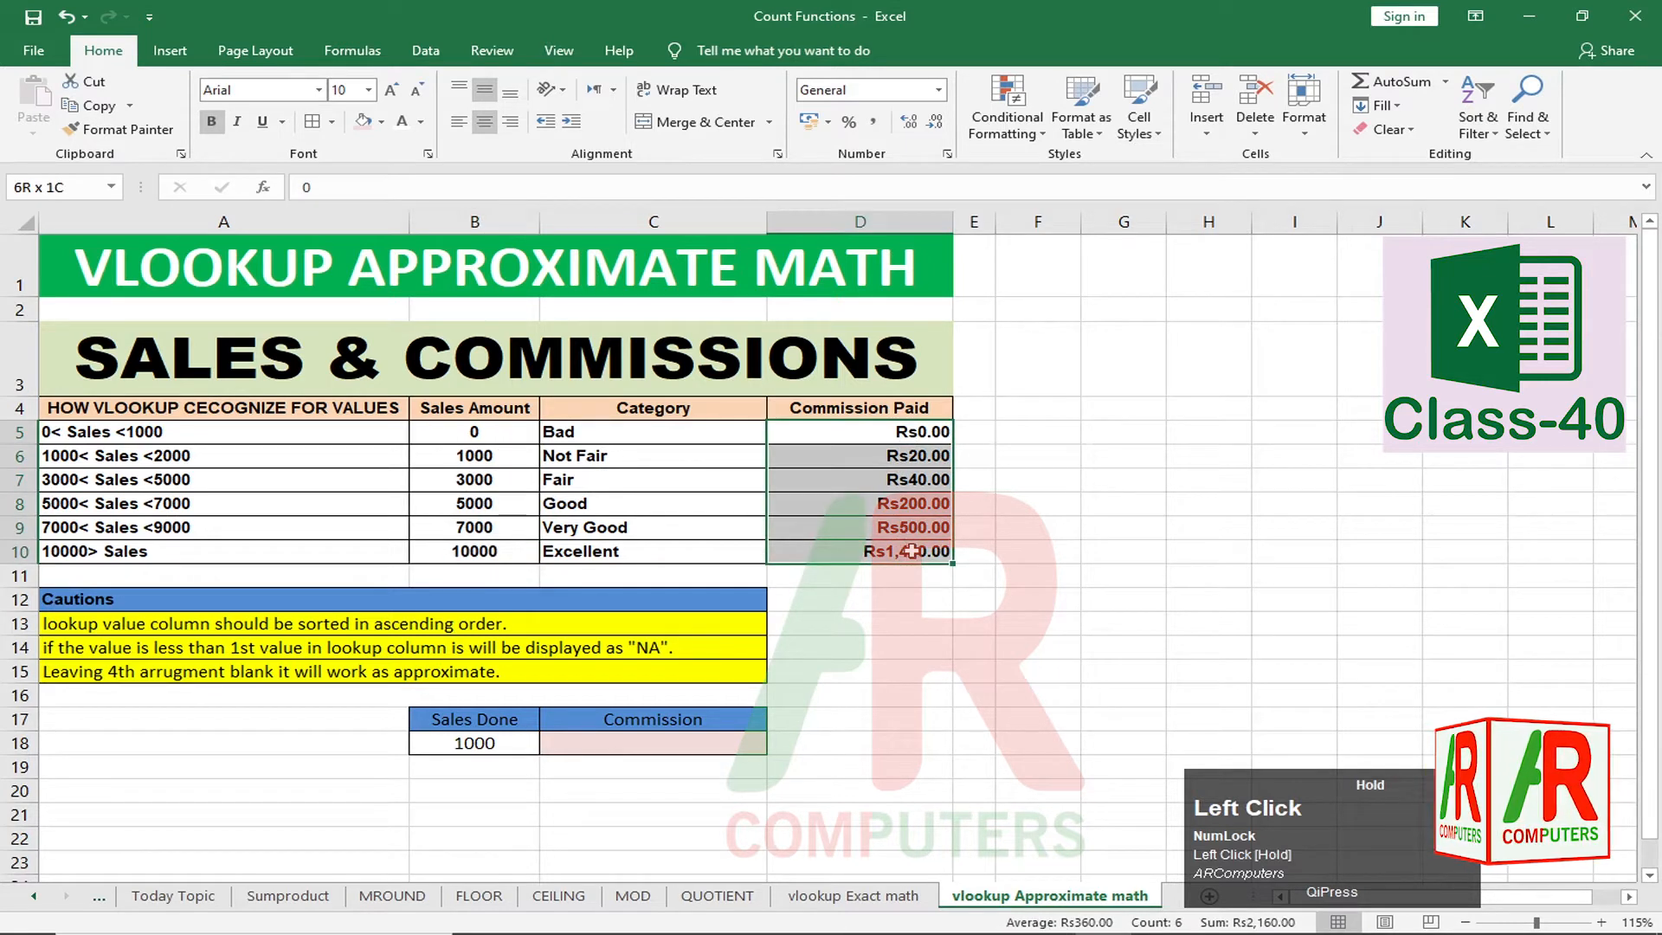
click(890, 509)
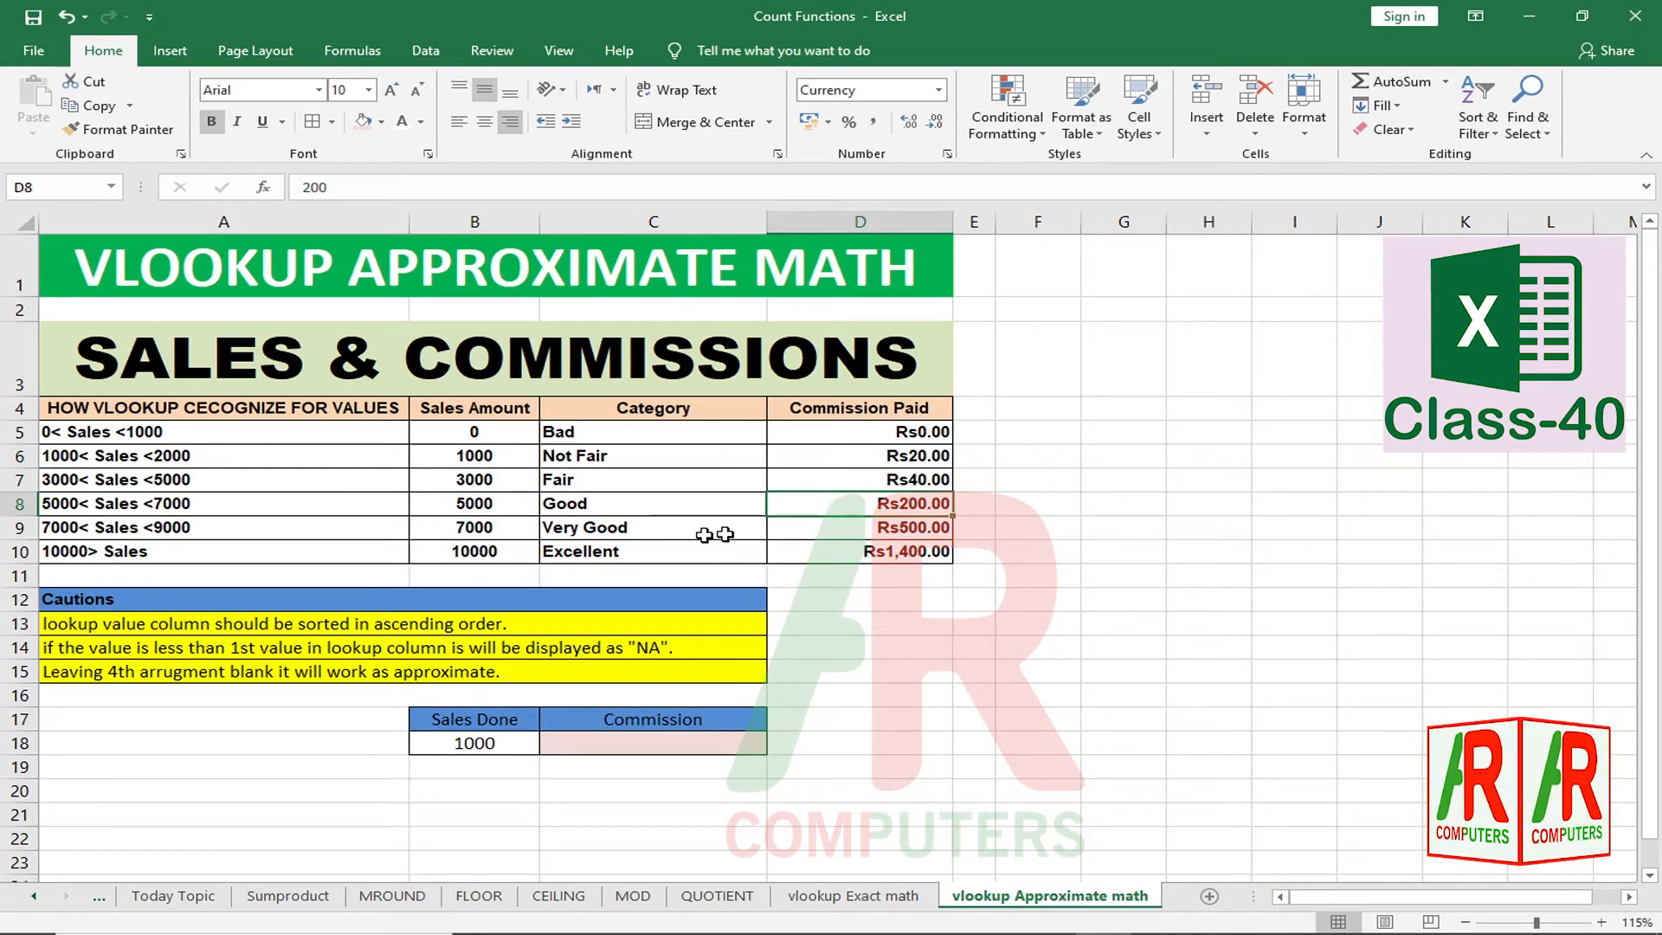
click(484, 529)
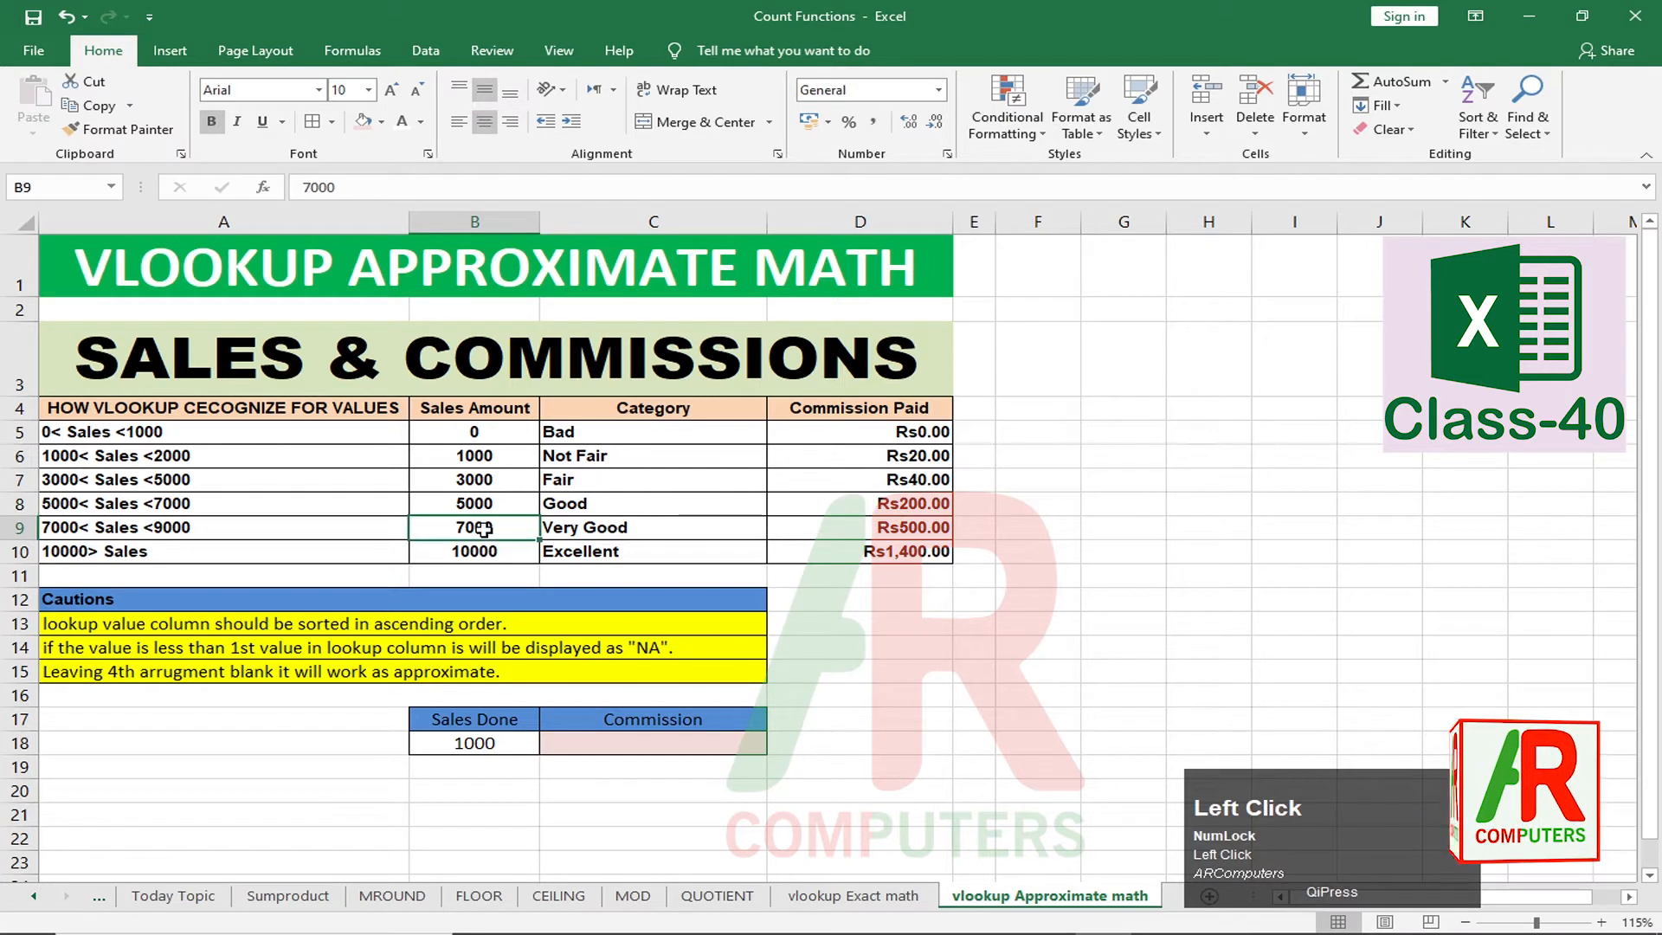
click(905, 533)
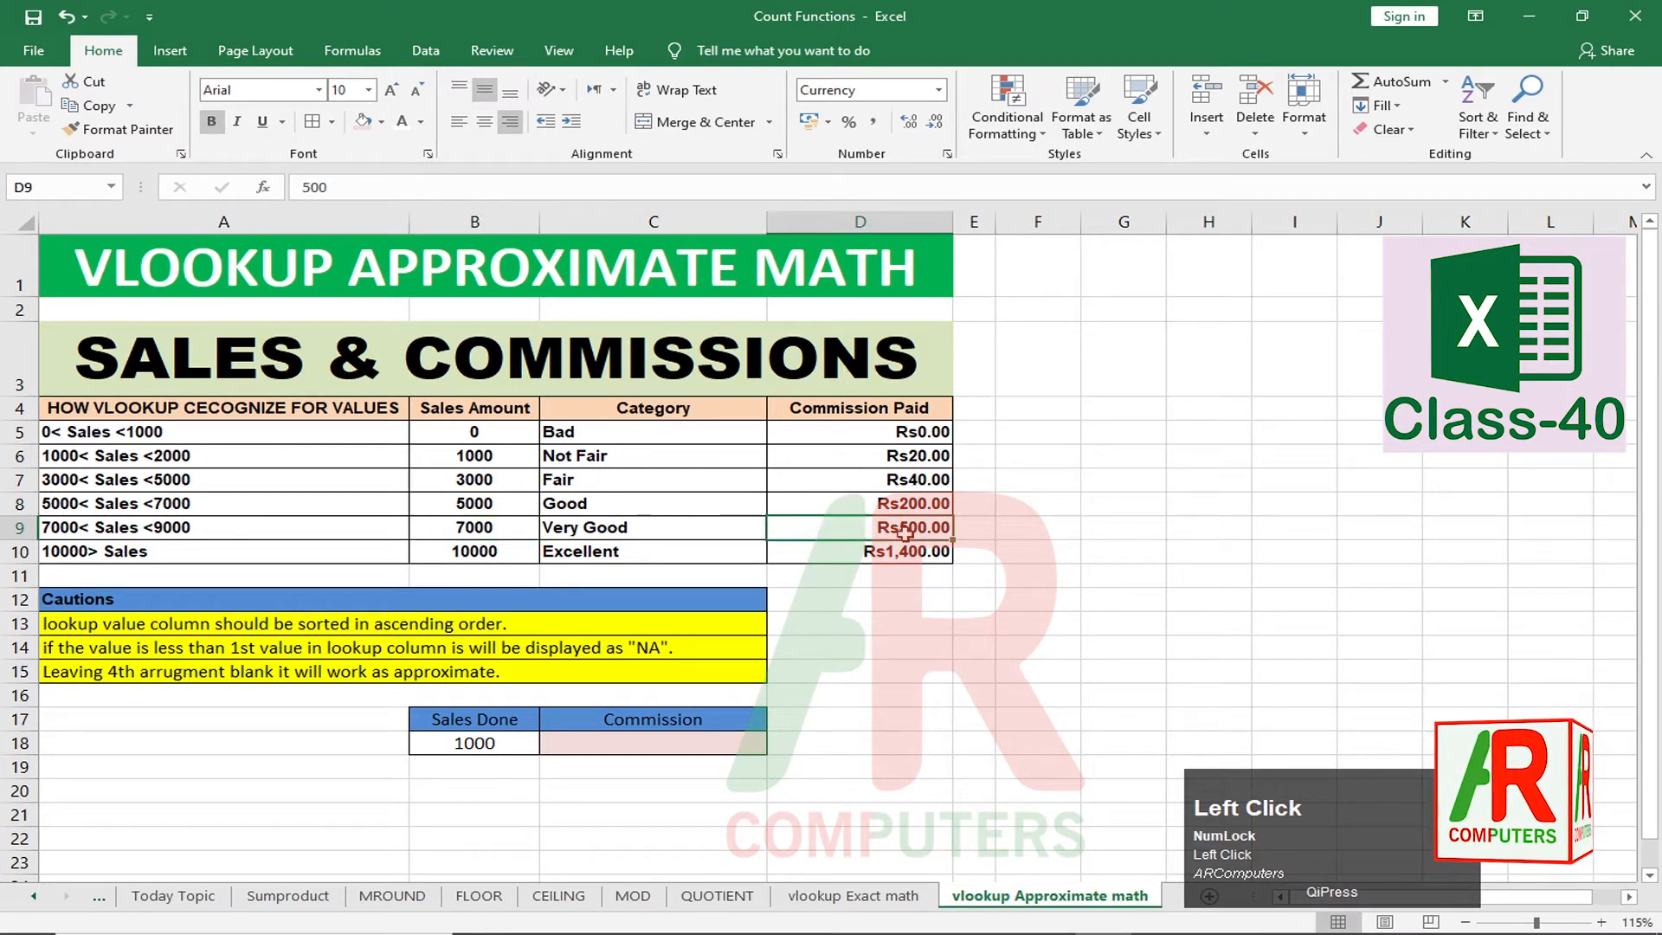
click(495, 552)
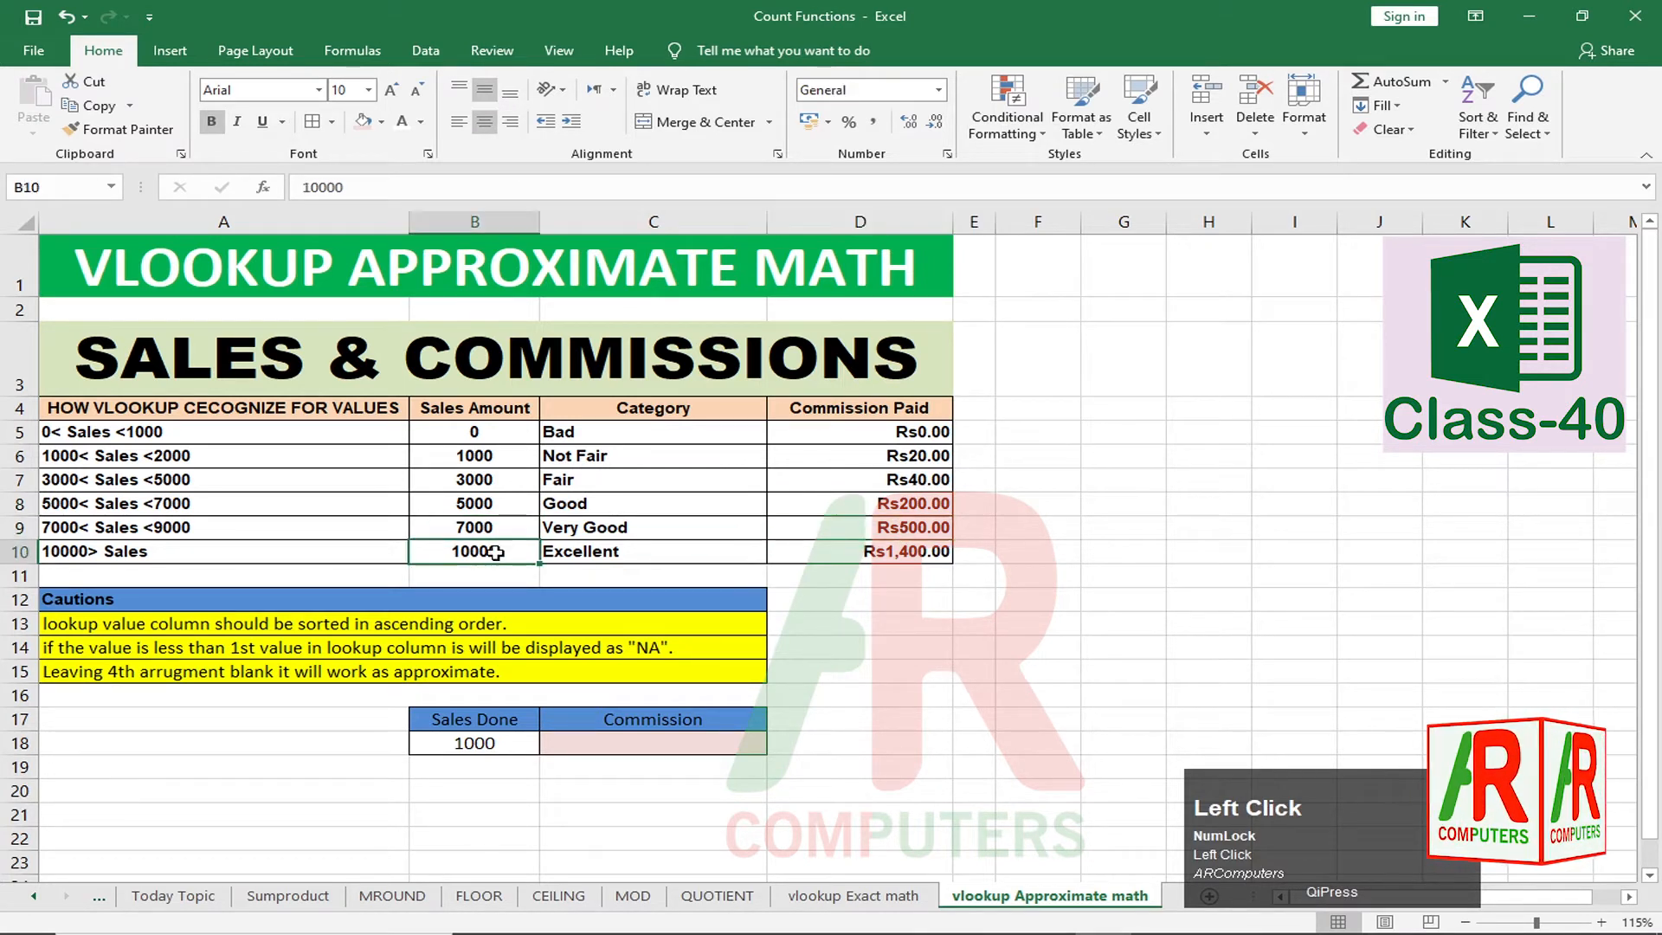
click(915, 555)
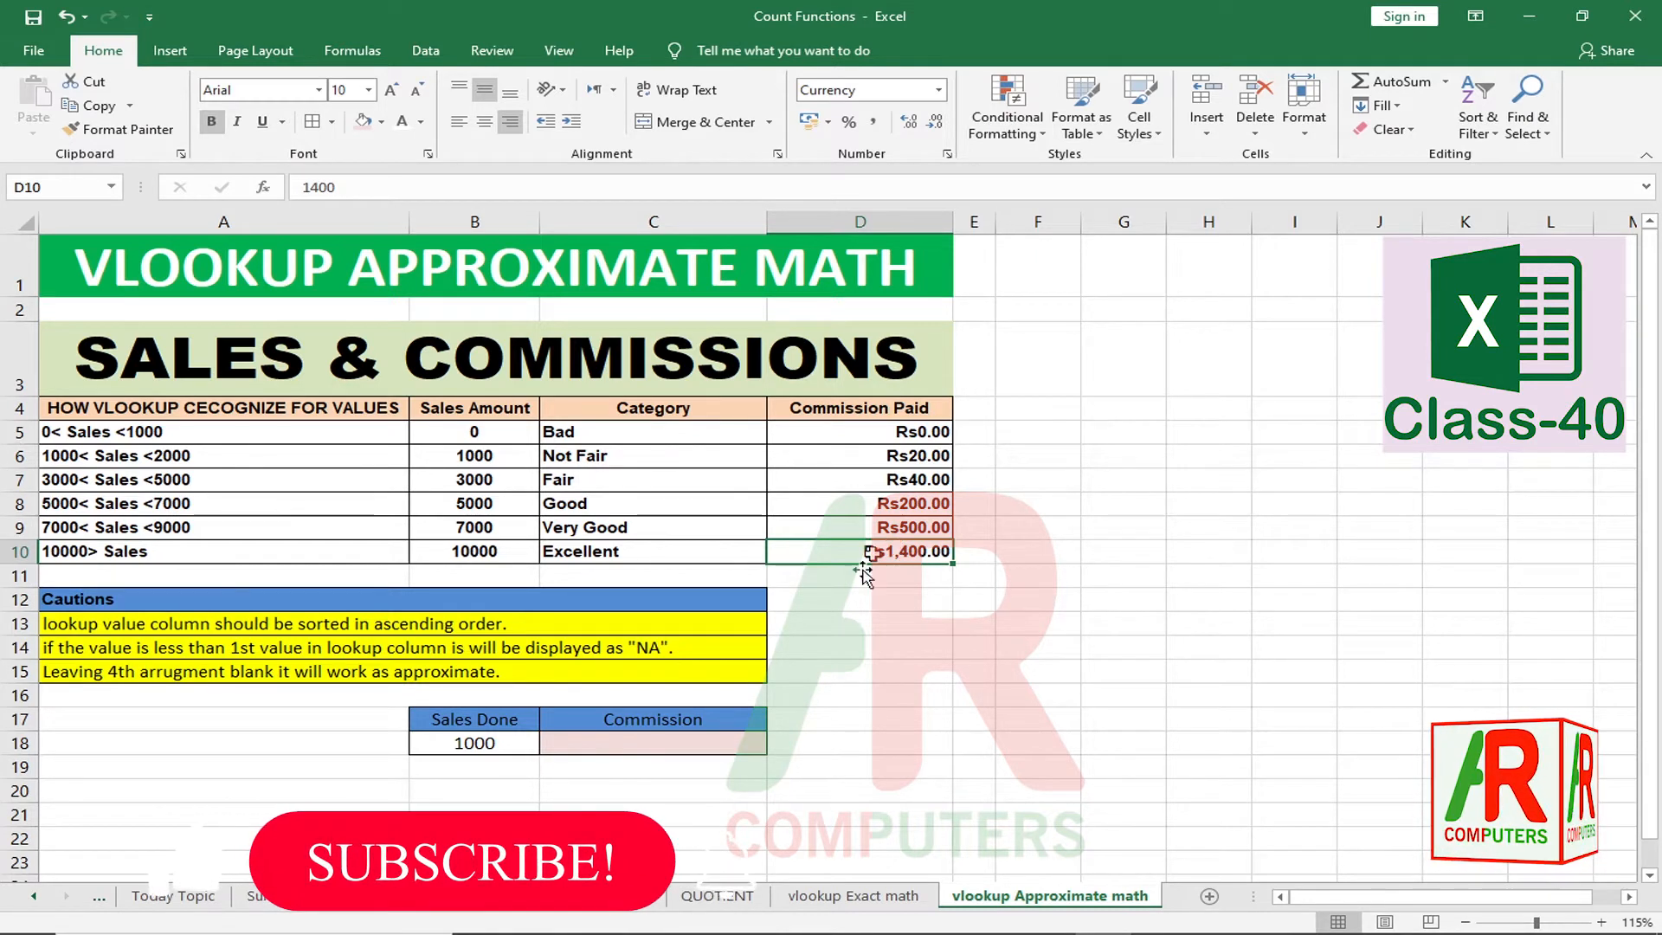
Step: In C18, start =VLOOKUP(B18, using the Sales Done value as lookup value
click(490, 746)
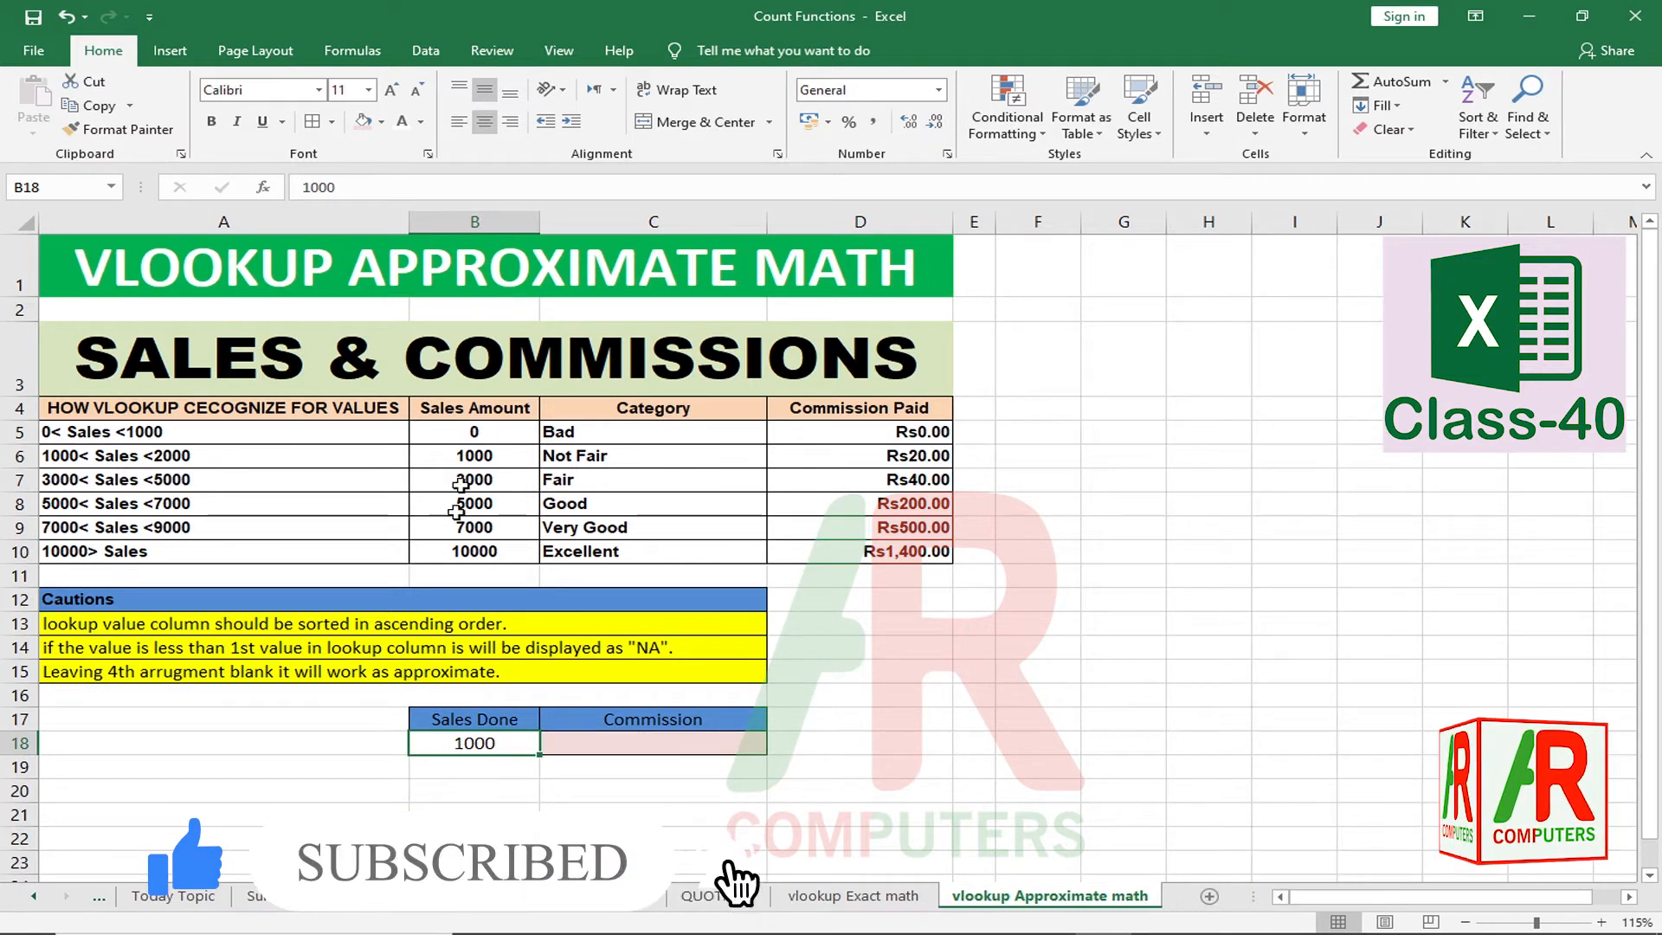
click(622, 749)
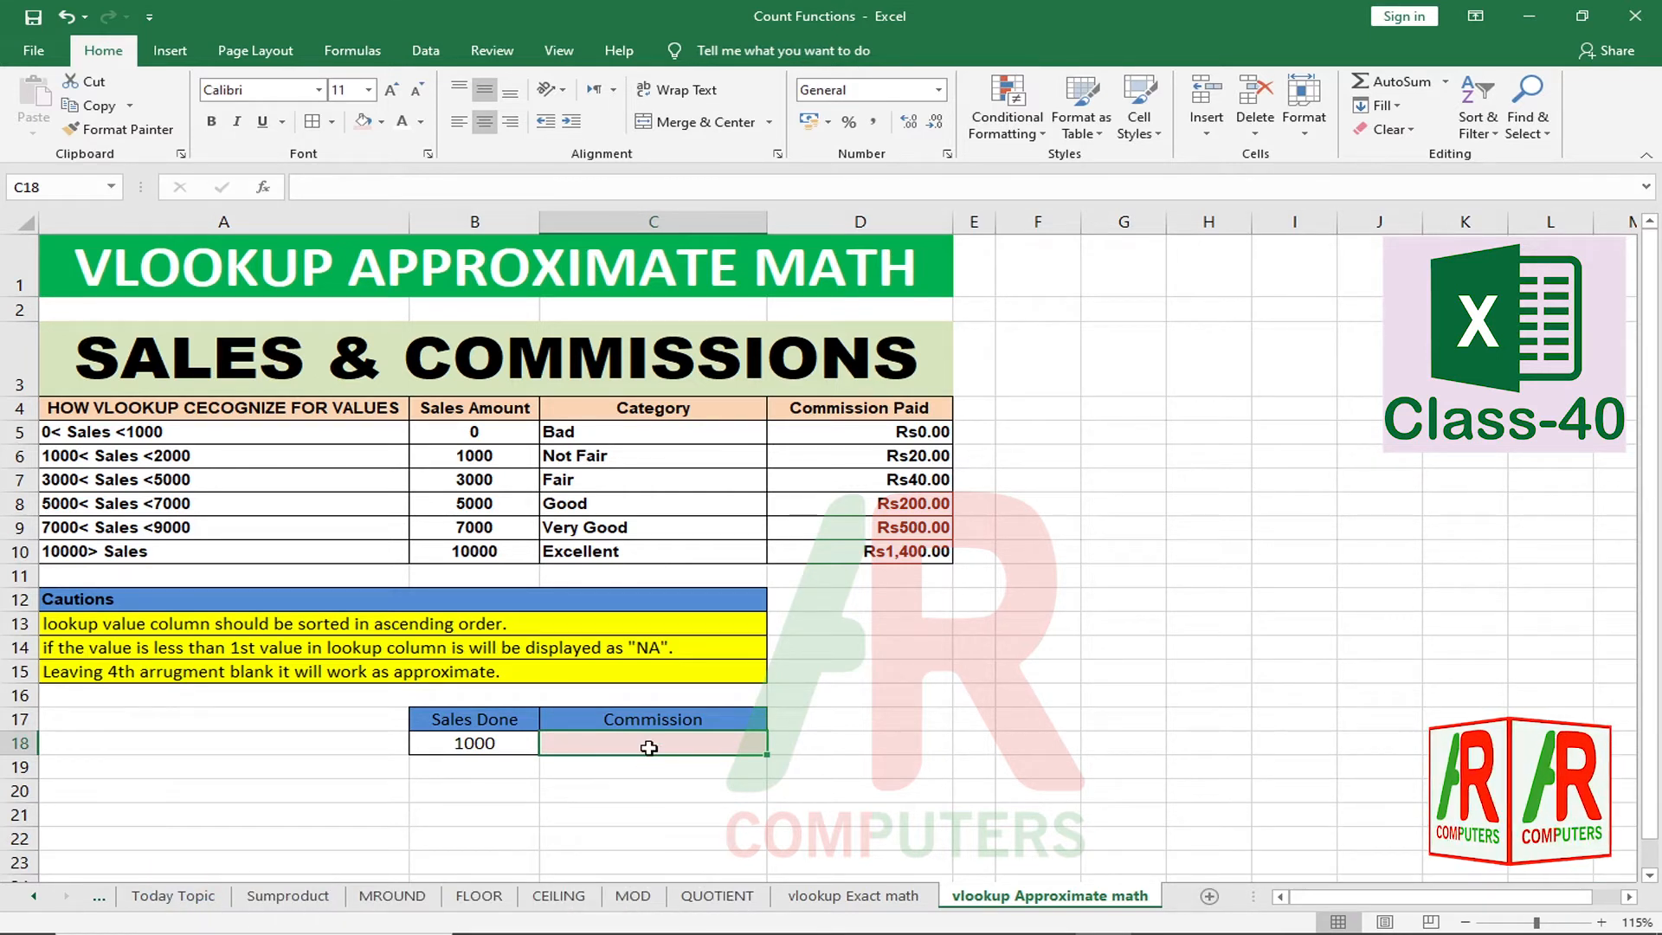
text(=)
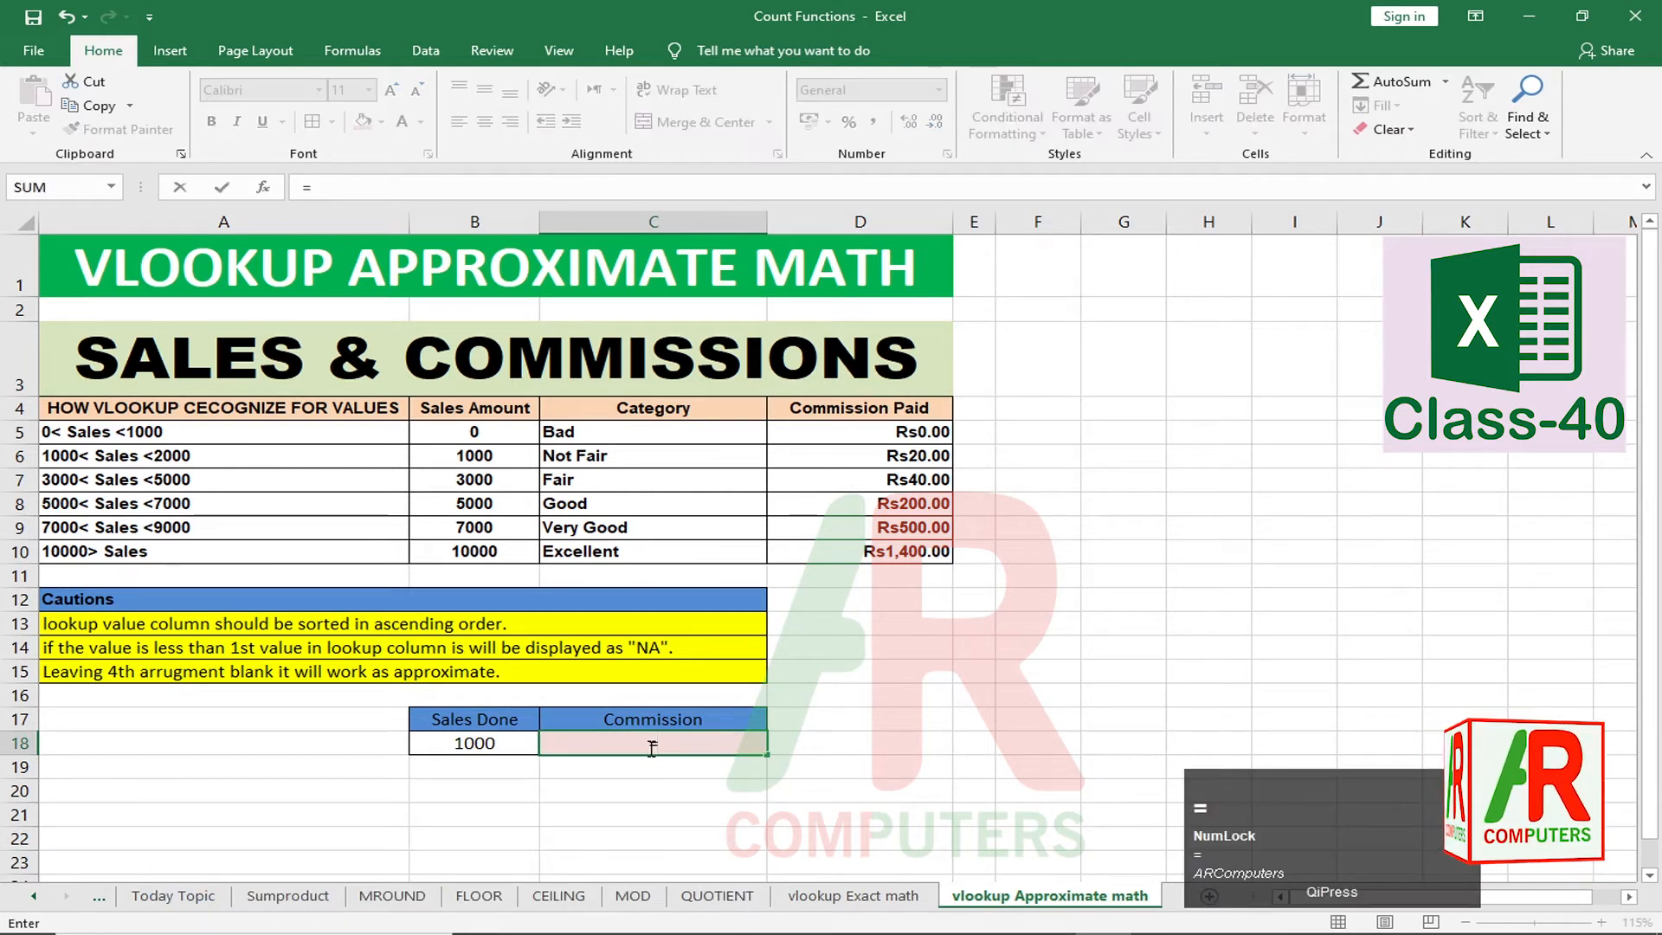
text(vloo)
key(Tab)
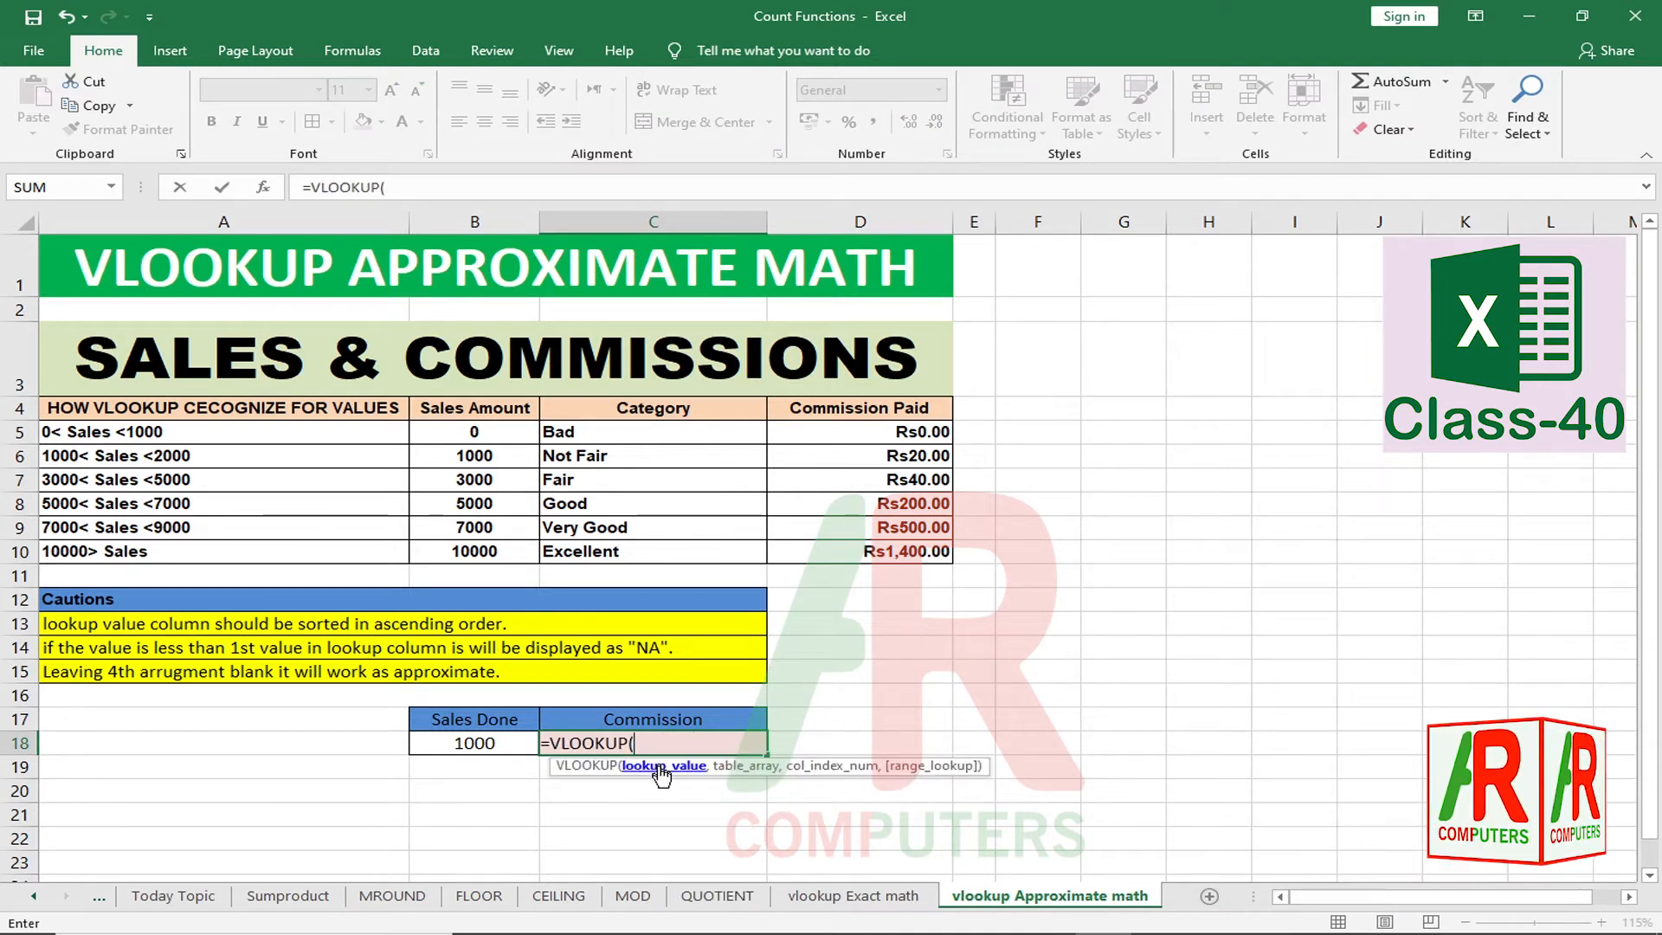
click(489, 751)
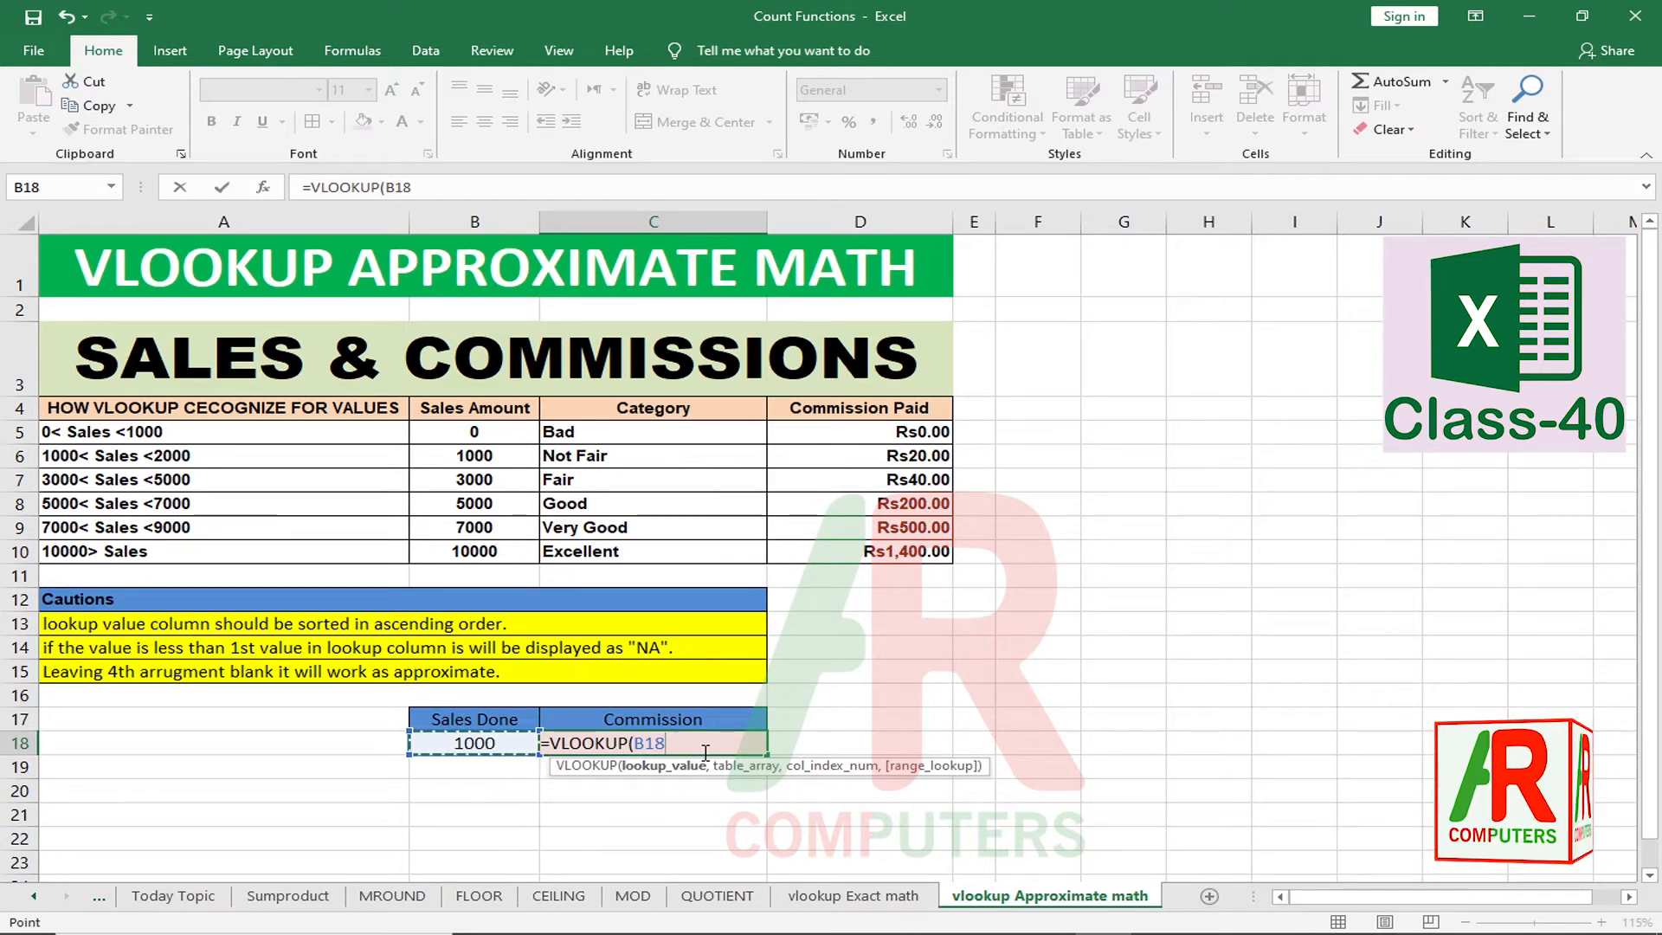
text(,)
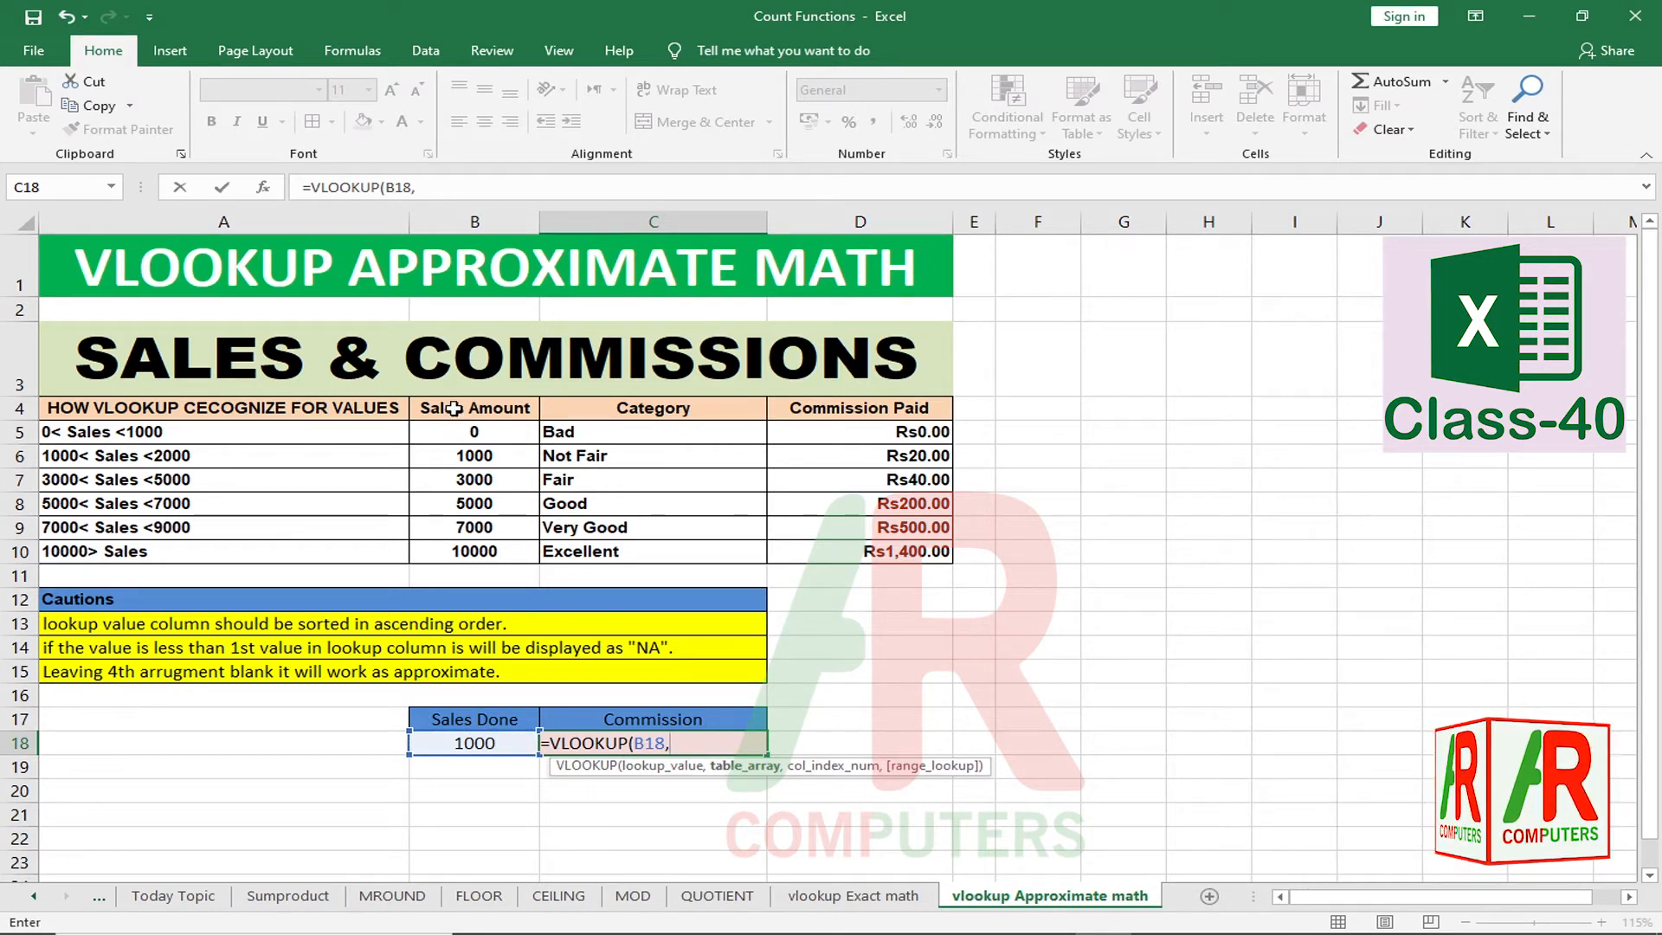
Step: Extend the formula to =VLOOKUP(B18,B4:D10,3,1) with table B4:D10, column 3, approximate match
drag(454, 408, 858, 555)
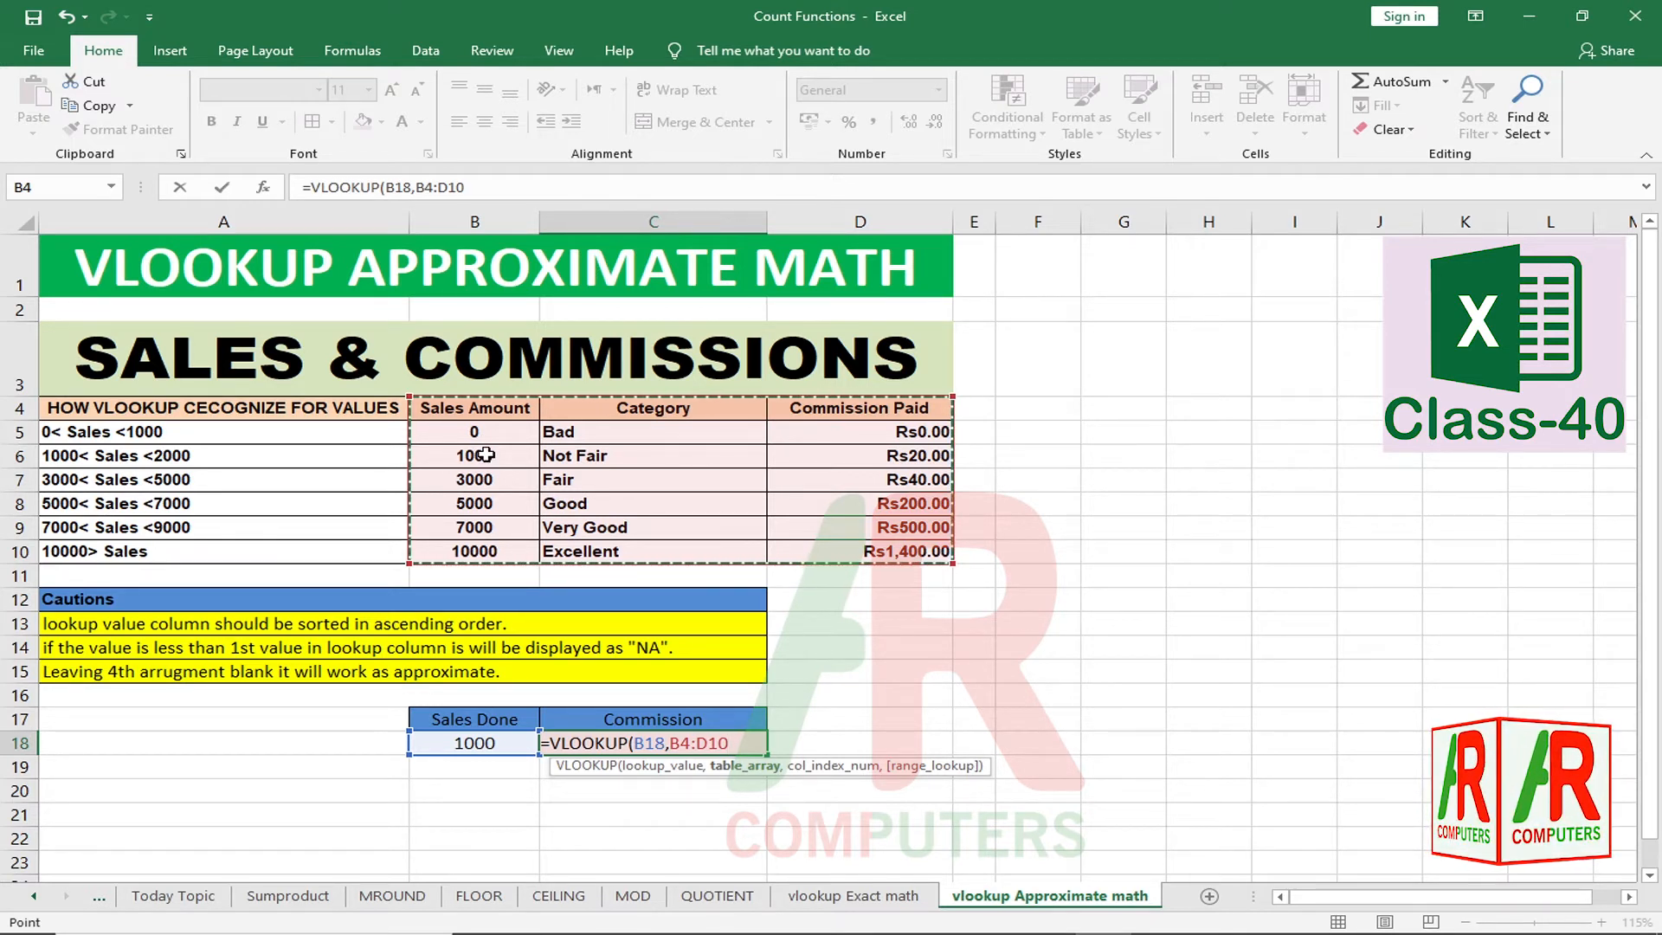
text(,)
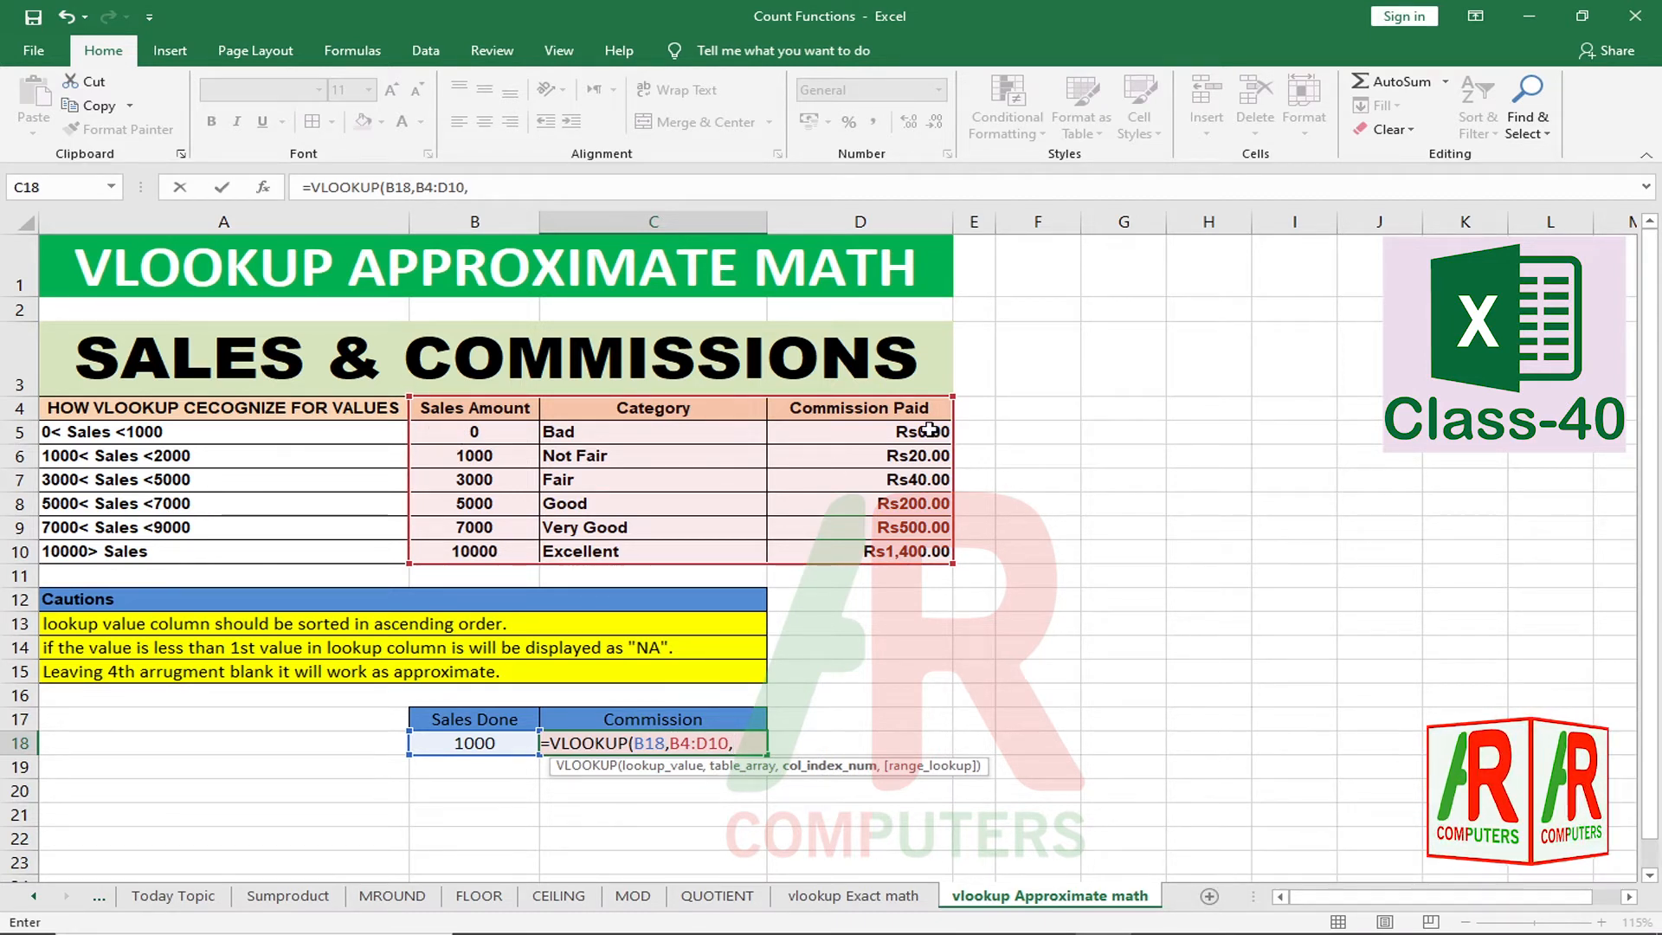
text(,)
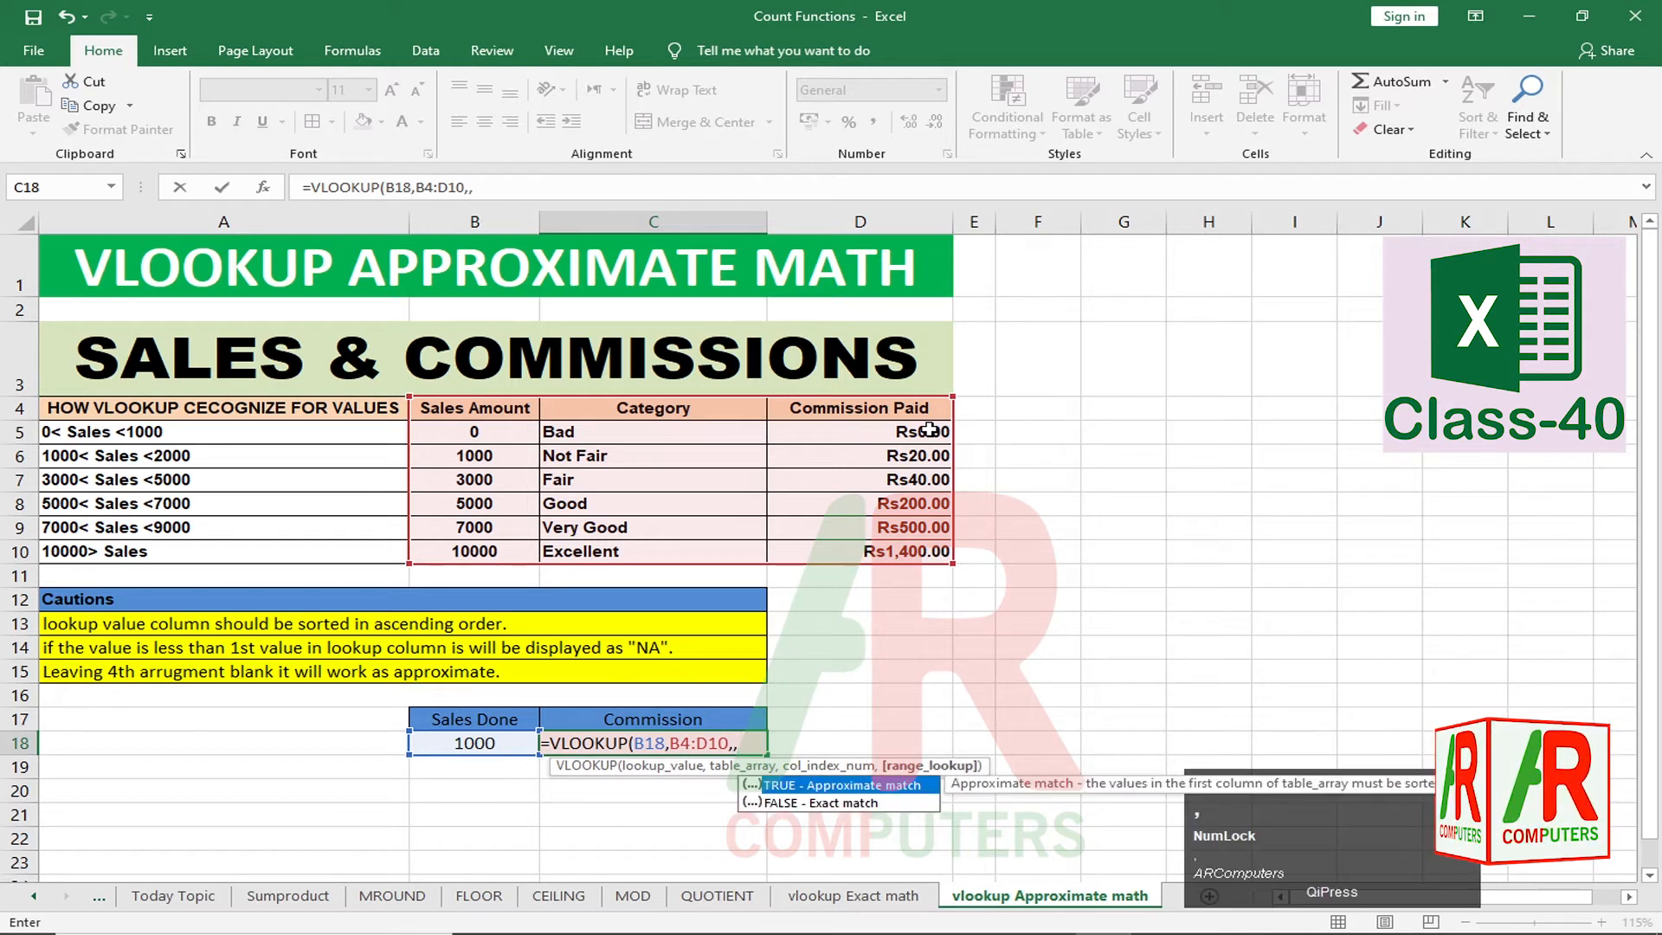
key(BackSpace)
text(3)
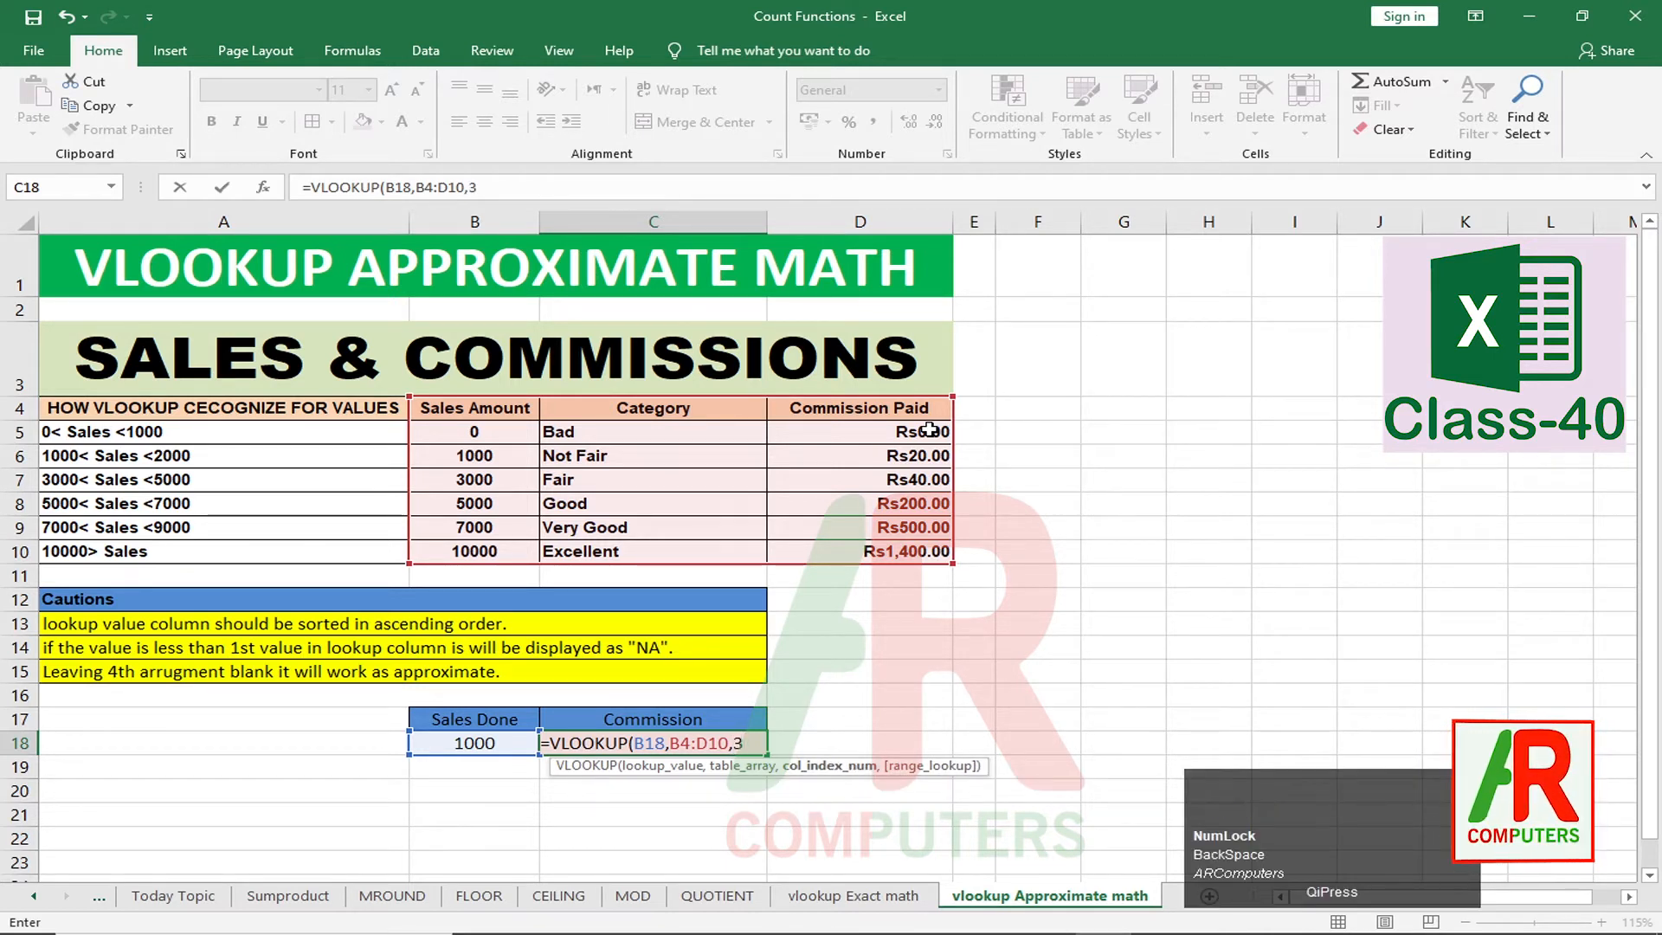
text(,1)
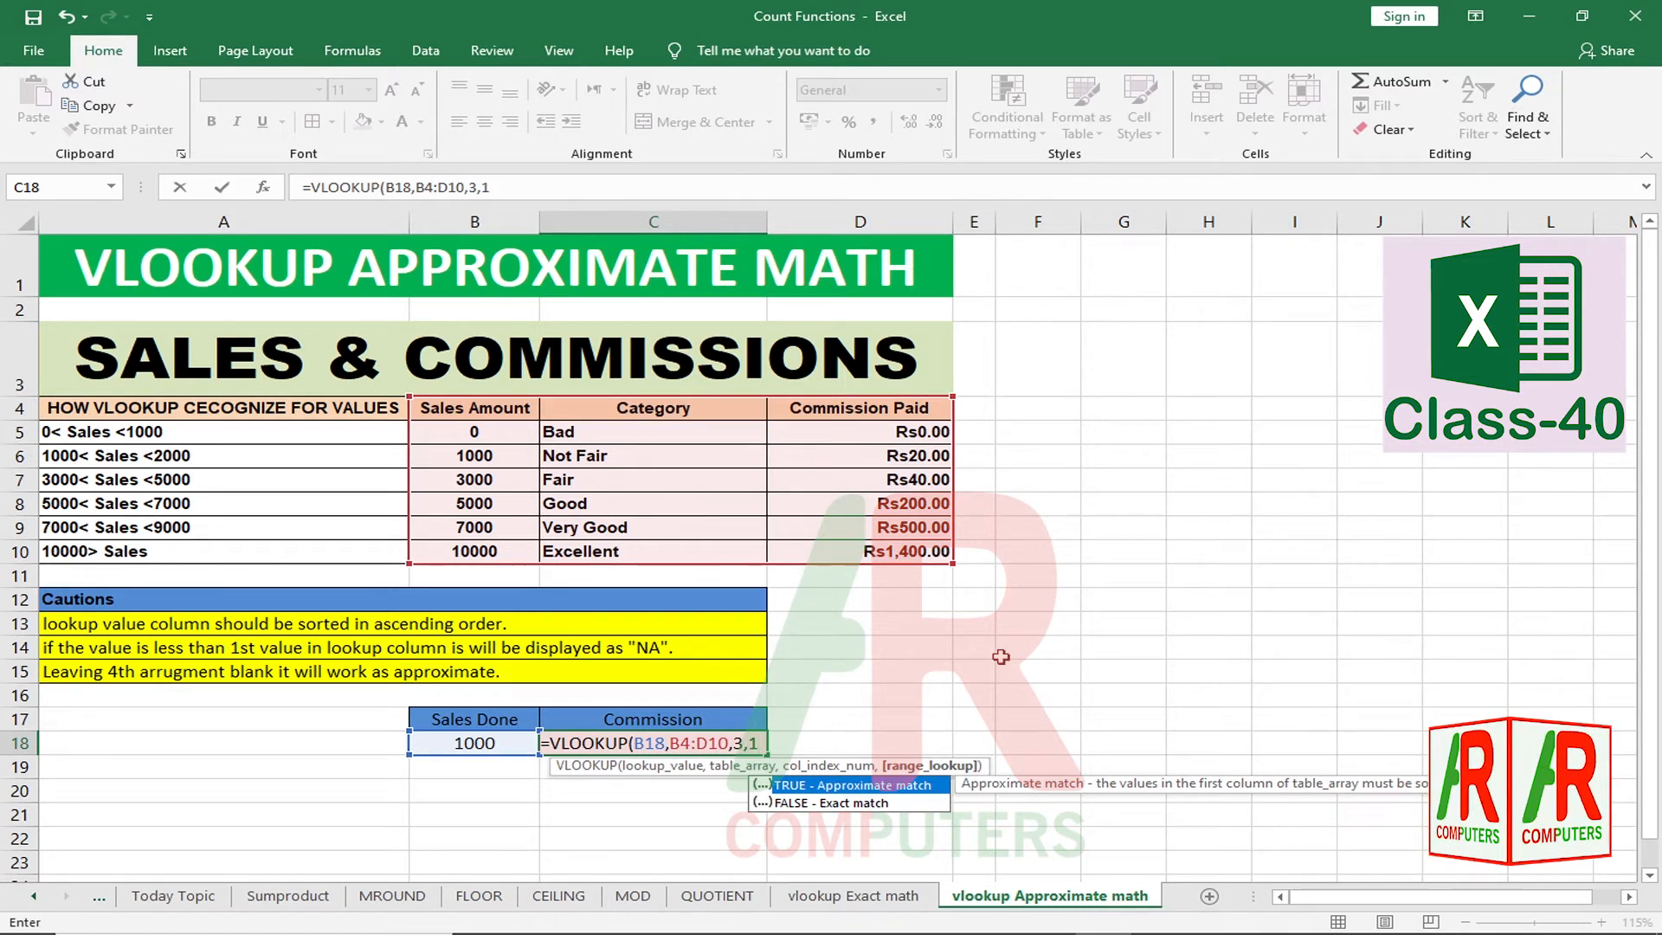
text())
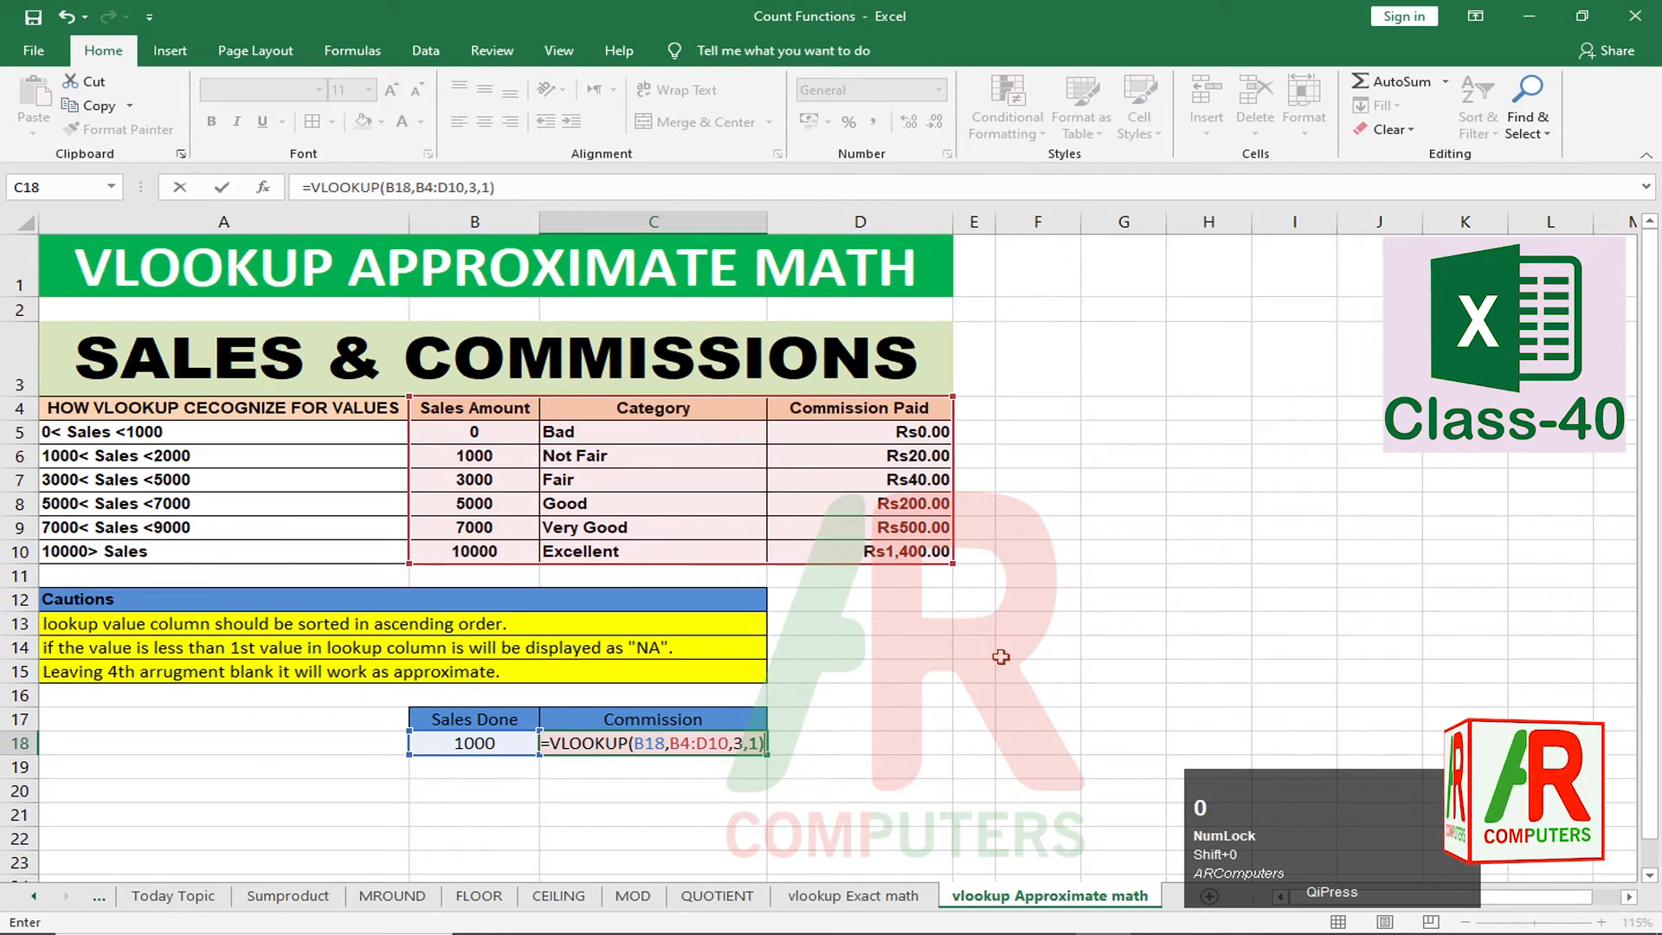
Step: Commit the C18 formula, returning 20 for 1000 sales, and format it as Currency (Rs20.00)
key(Return)
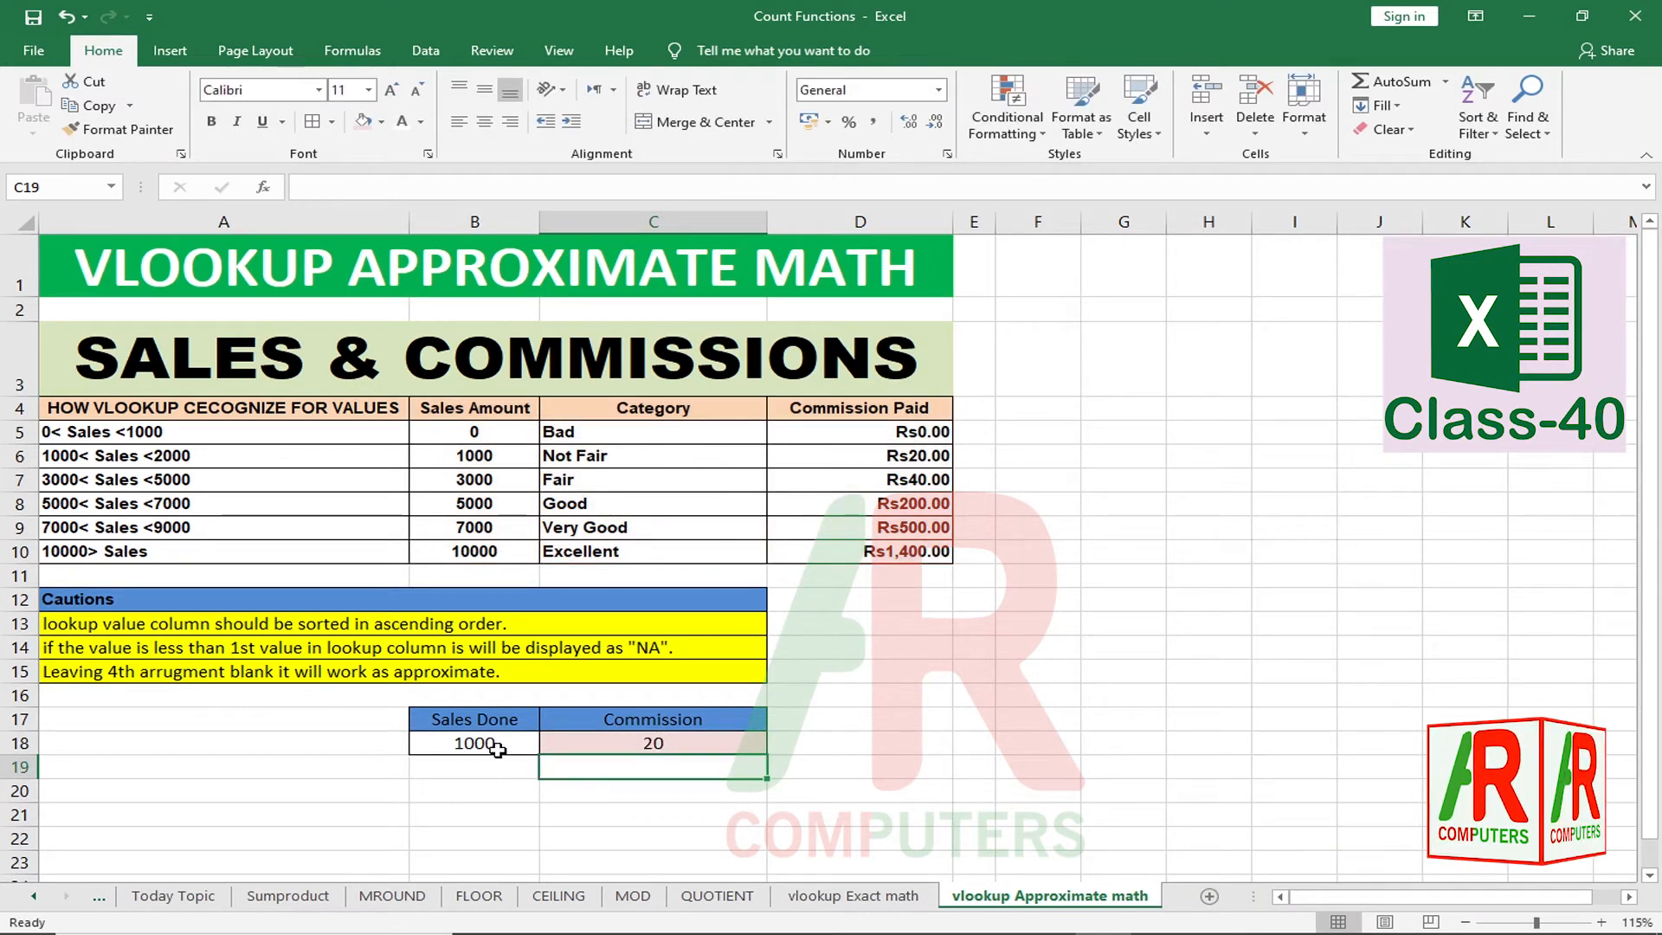
click(705, 745)
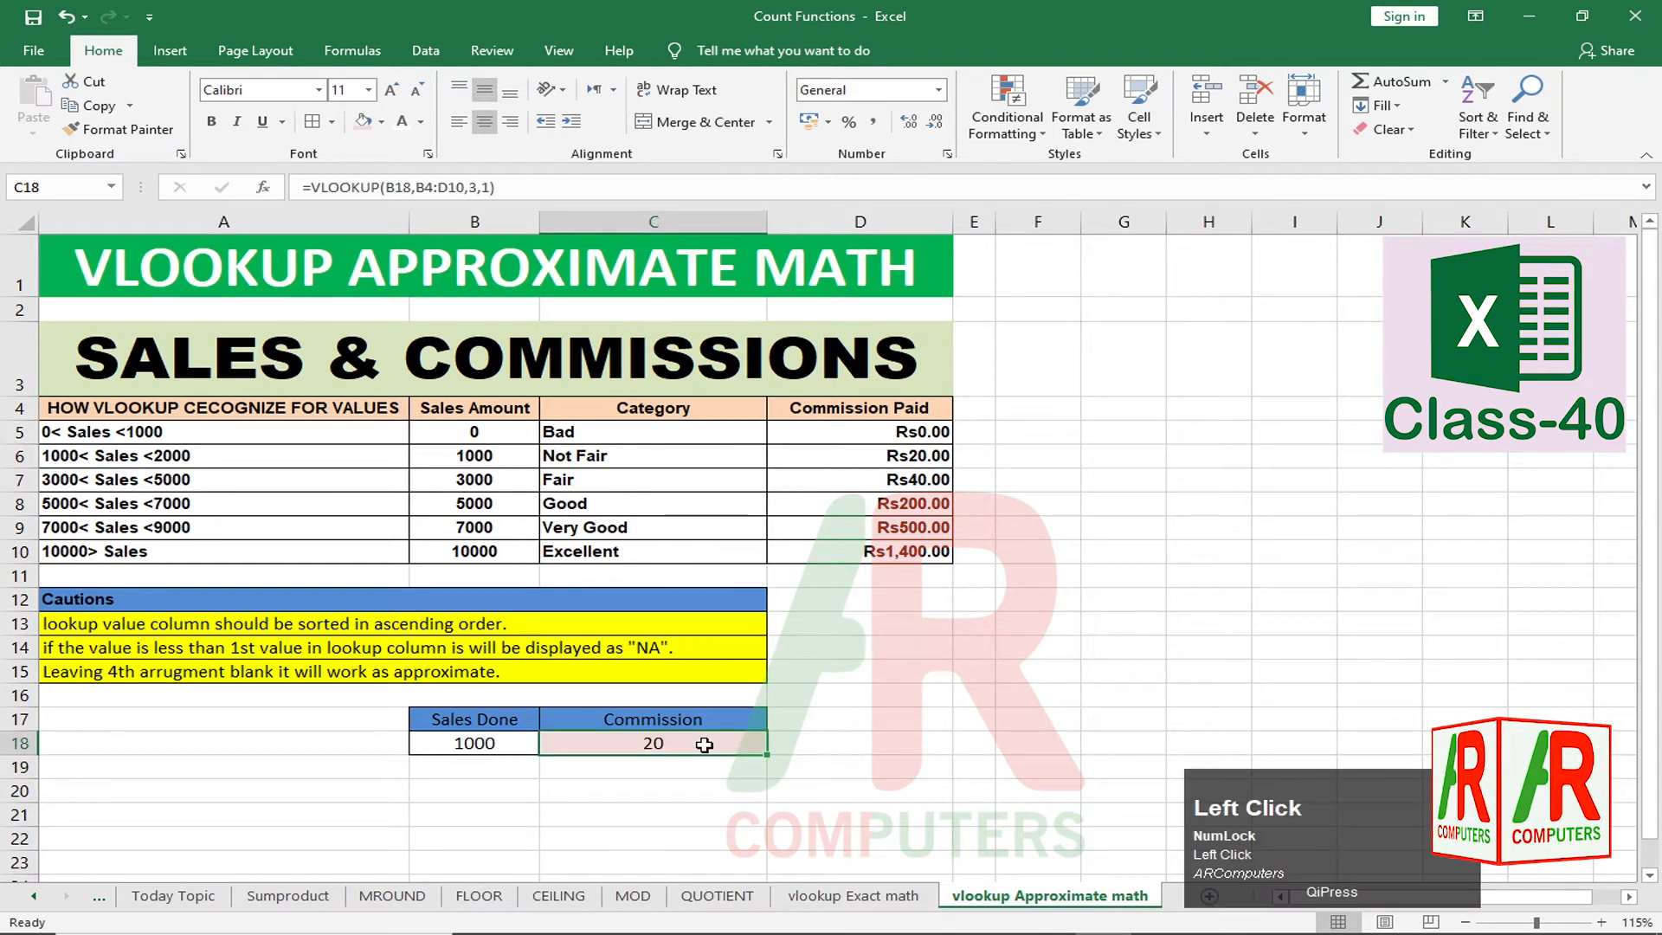
click(938, 92)
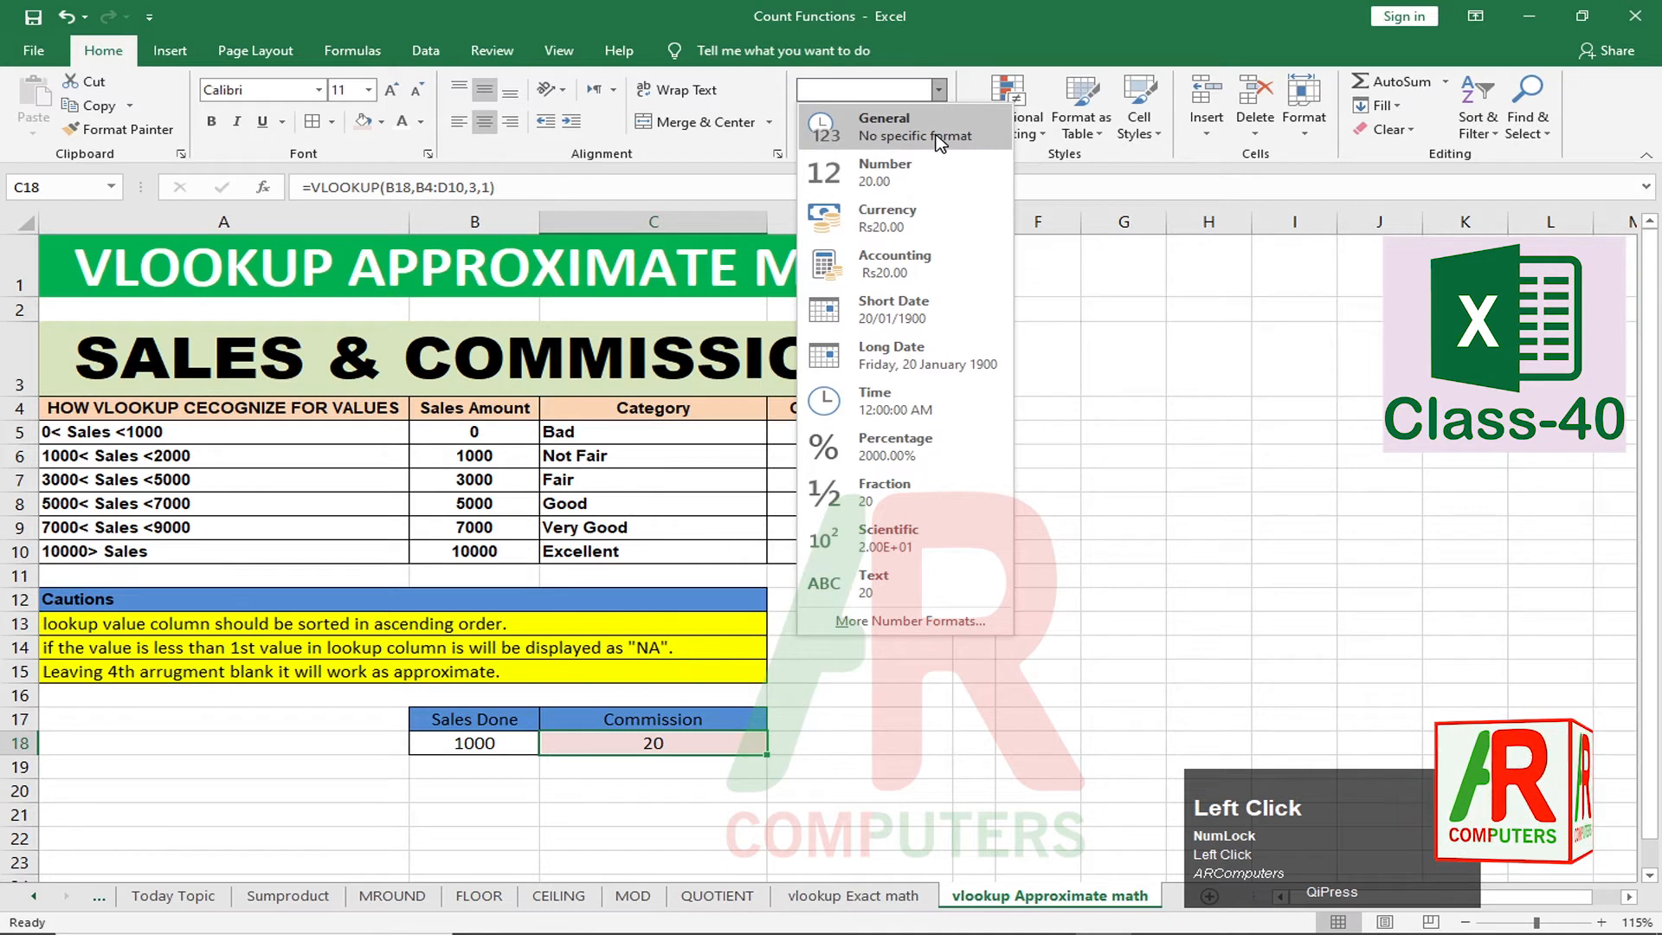
click(907, 231)
click(697, 789)
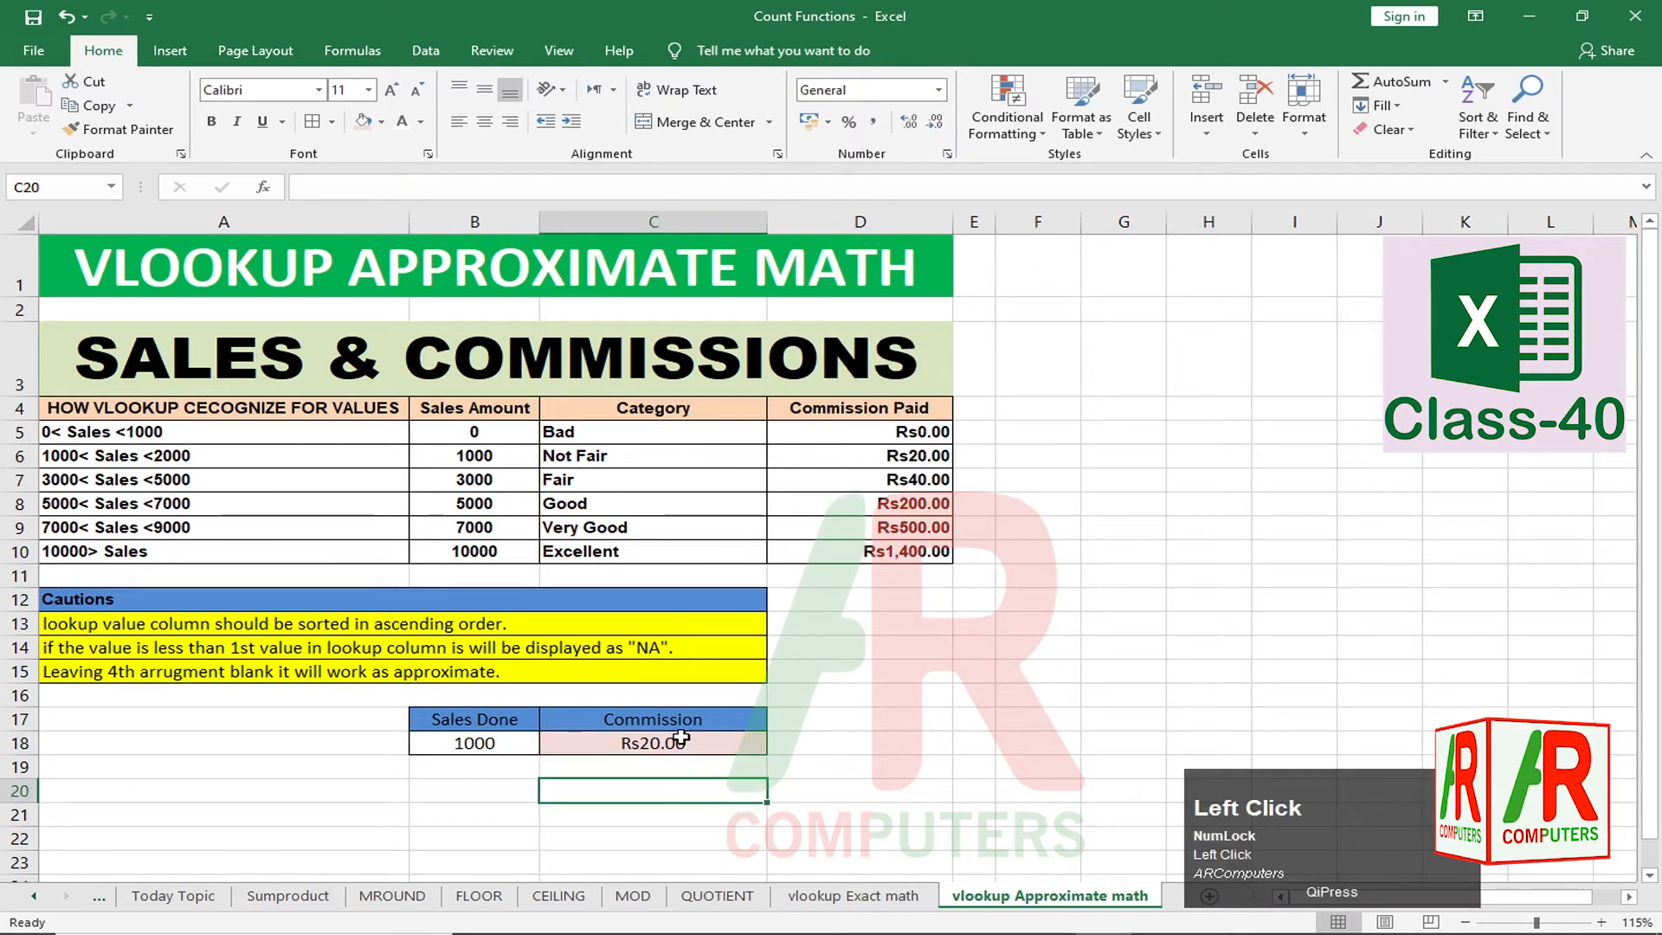
click(499, 750)
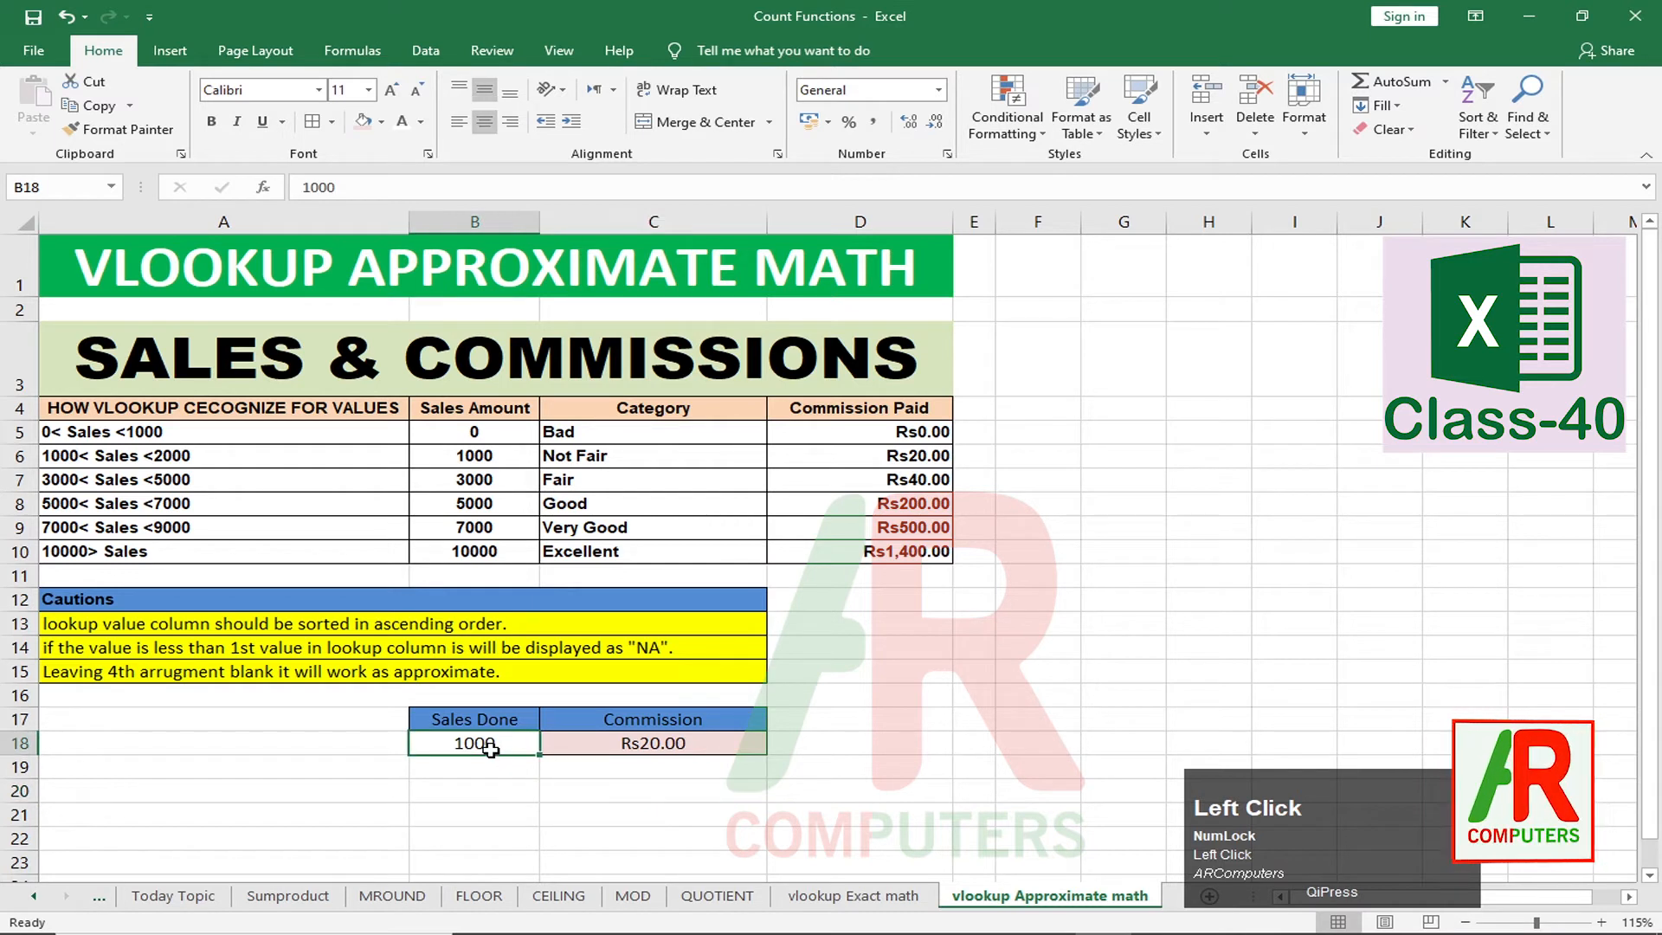
Step: Try sales values 10000, 5000 and finally 6000 in B18, giving a Rs200.00 commission
double_click(490, 748)
text(000)
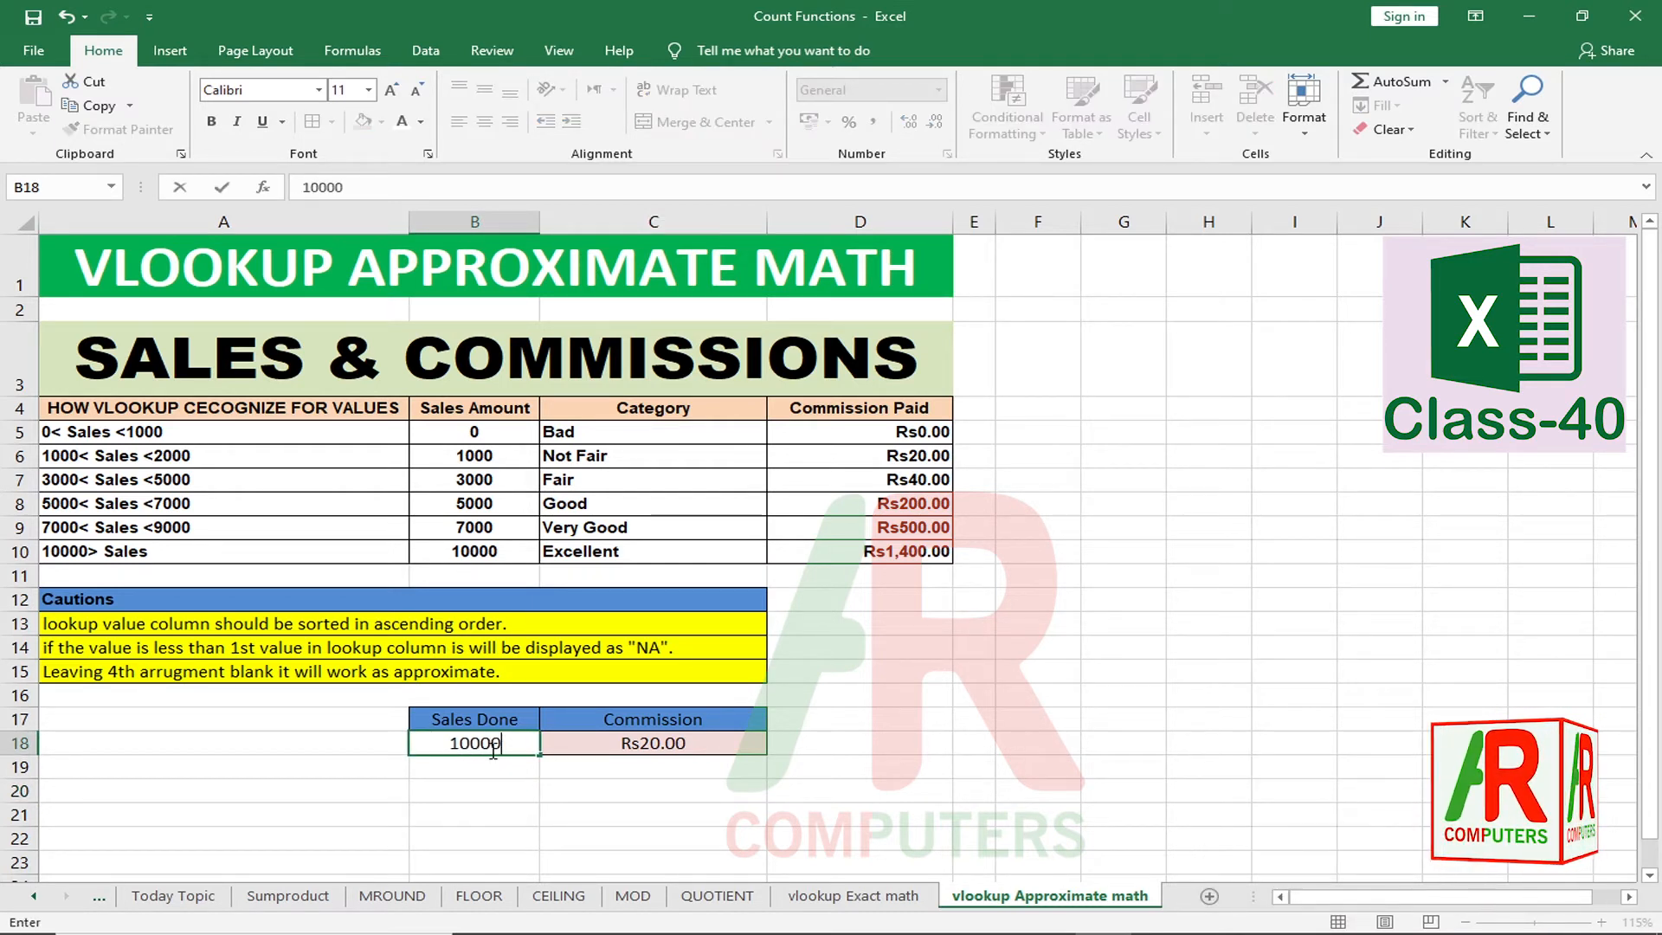
key(Return)
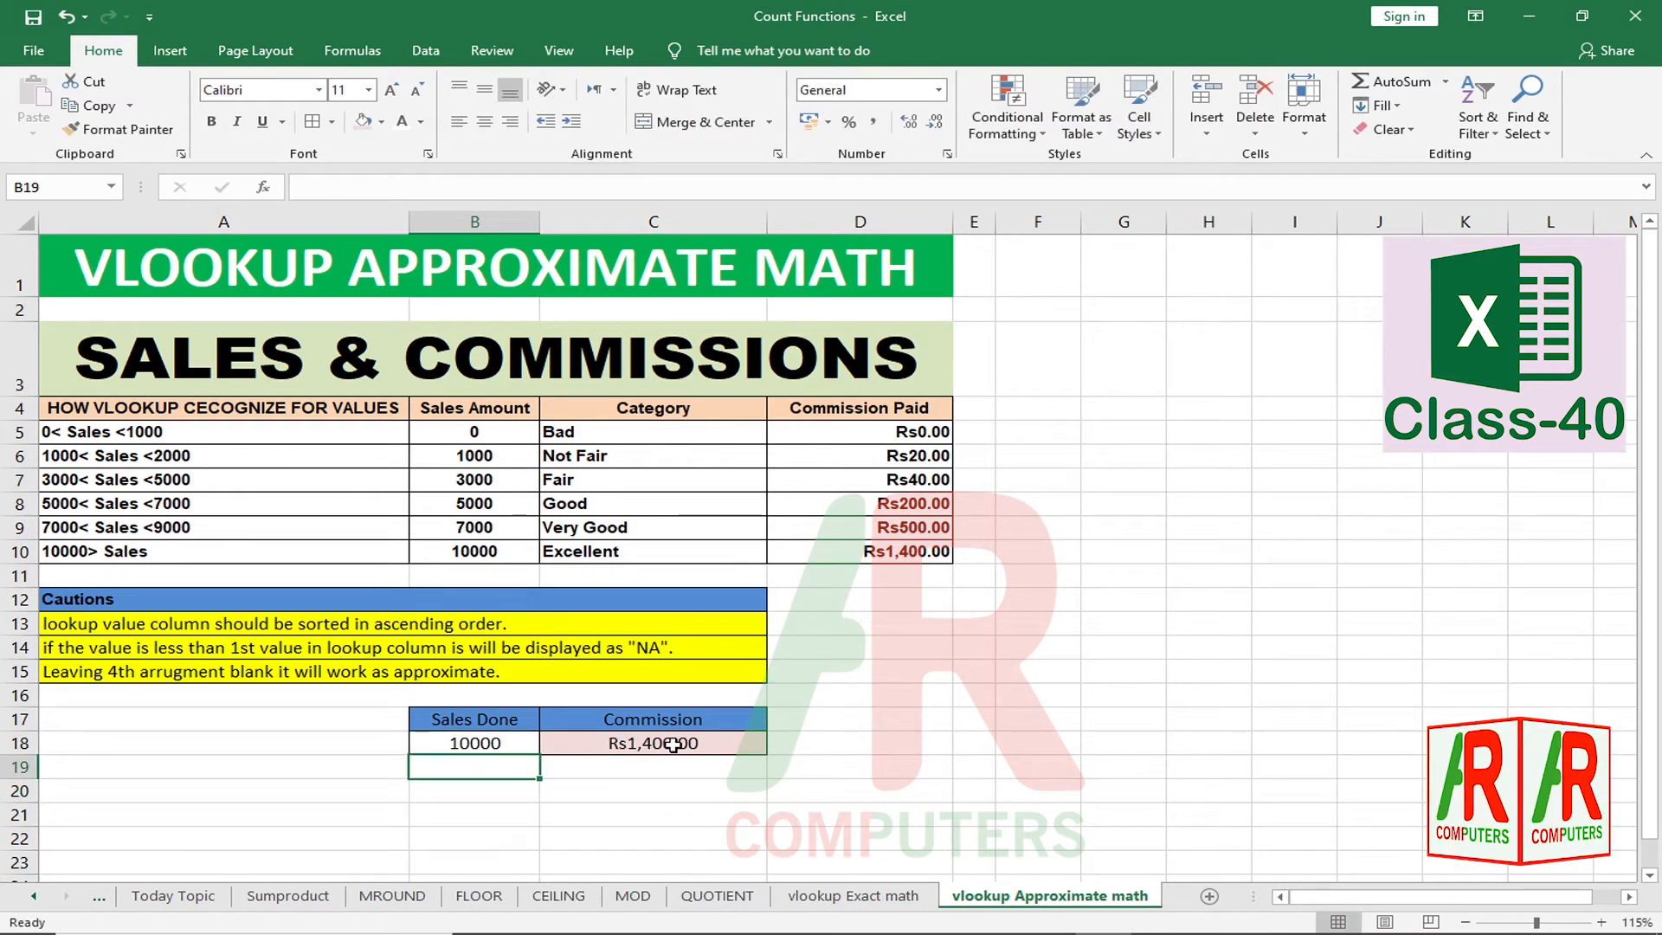
click(506, 744)
text(5000)
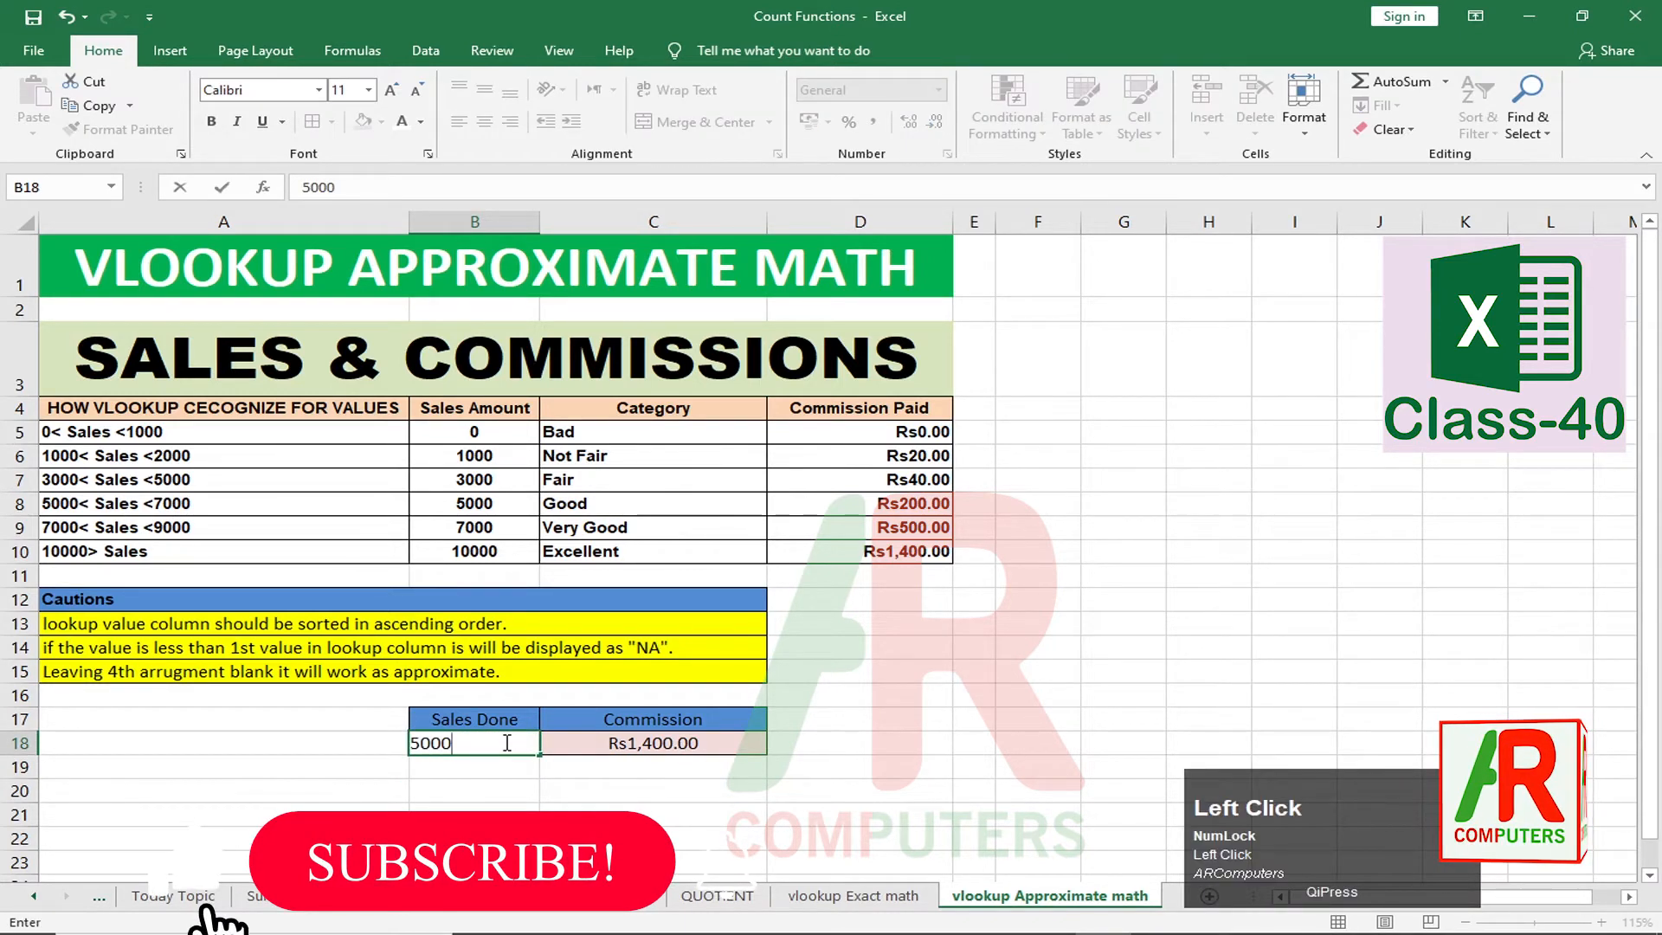
key(Return)
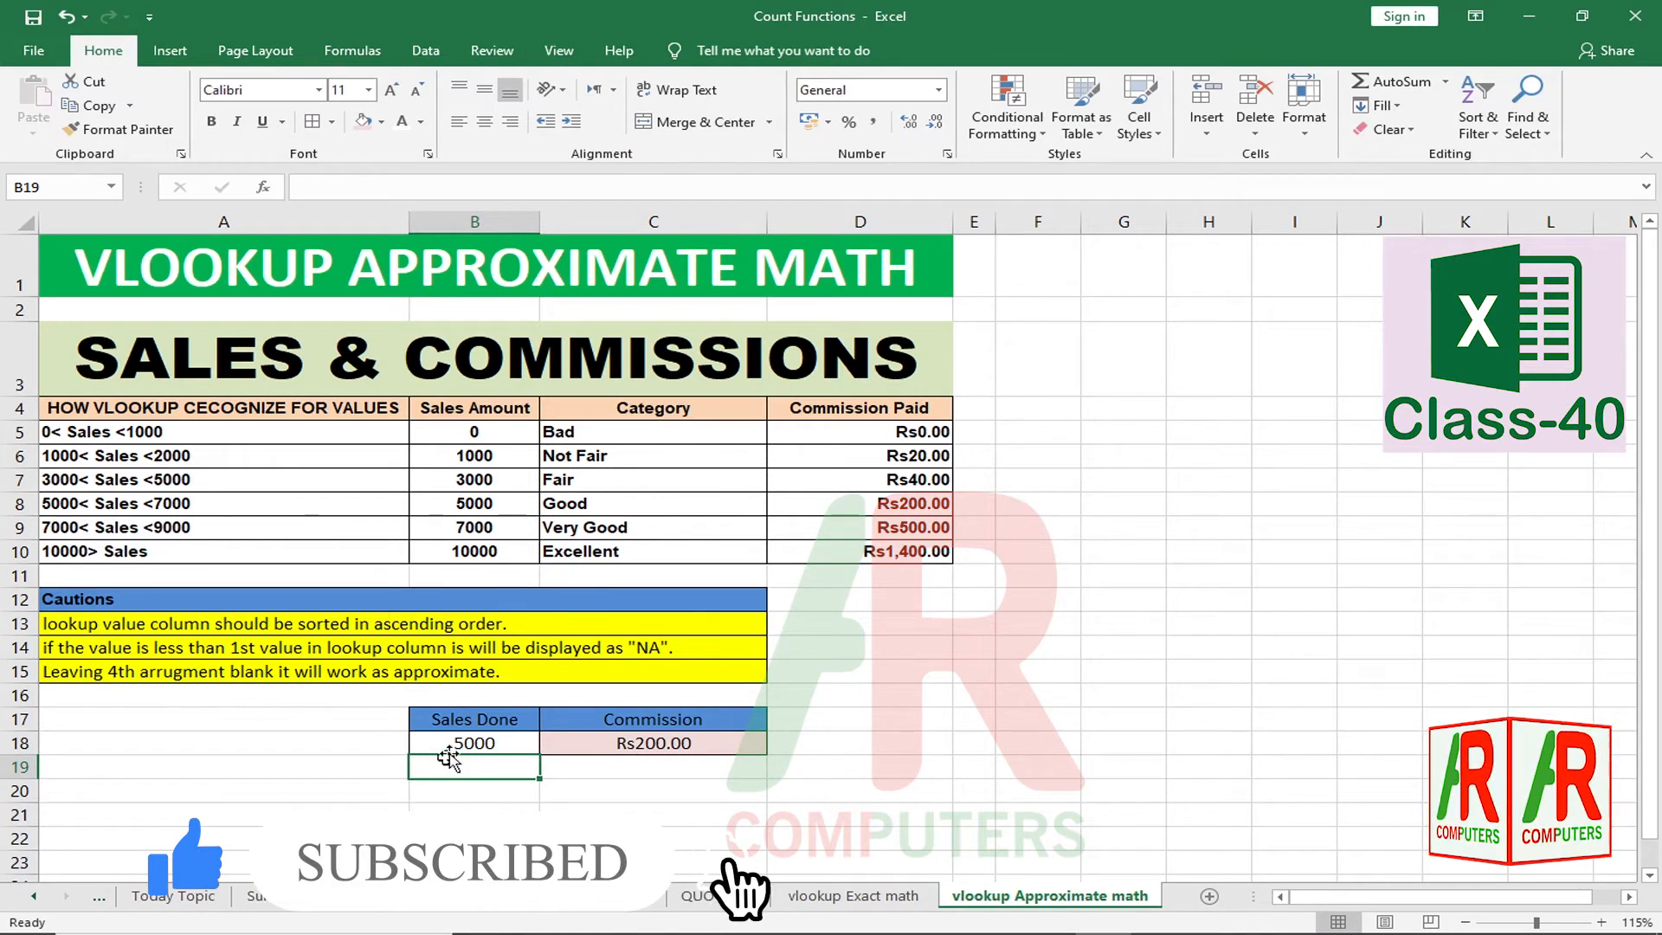
click(471, 742)
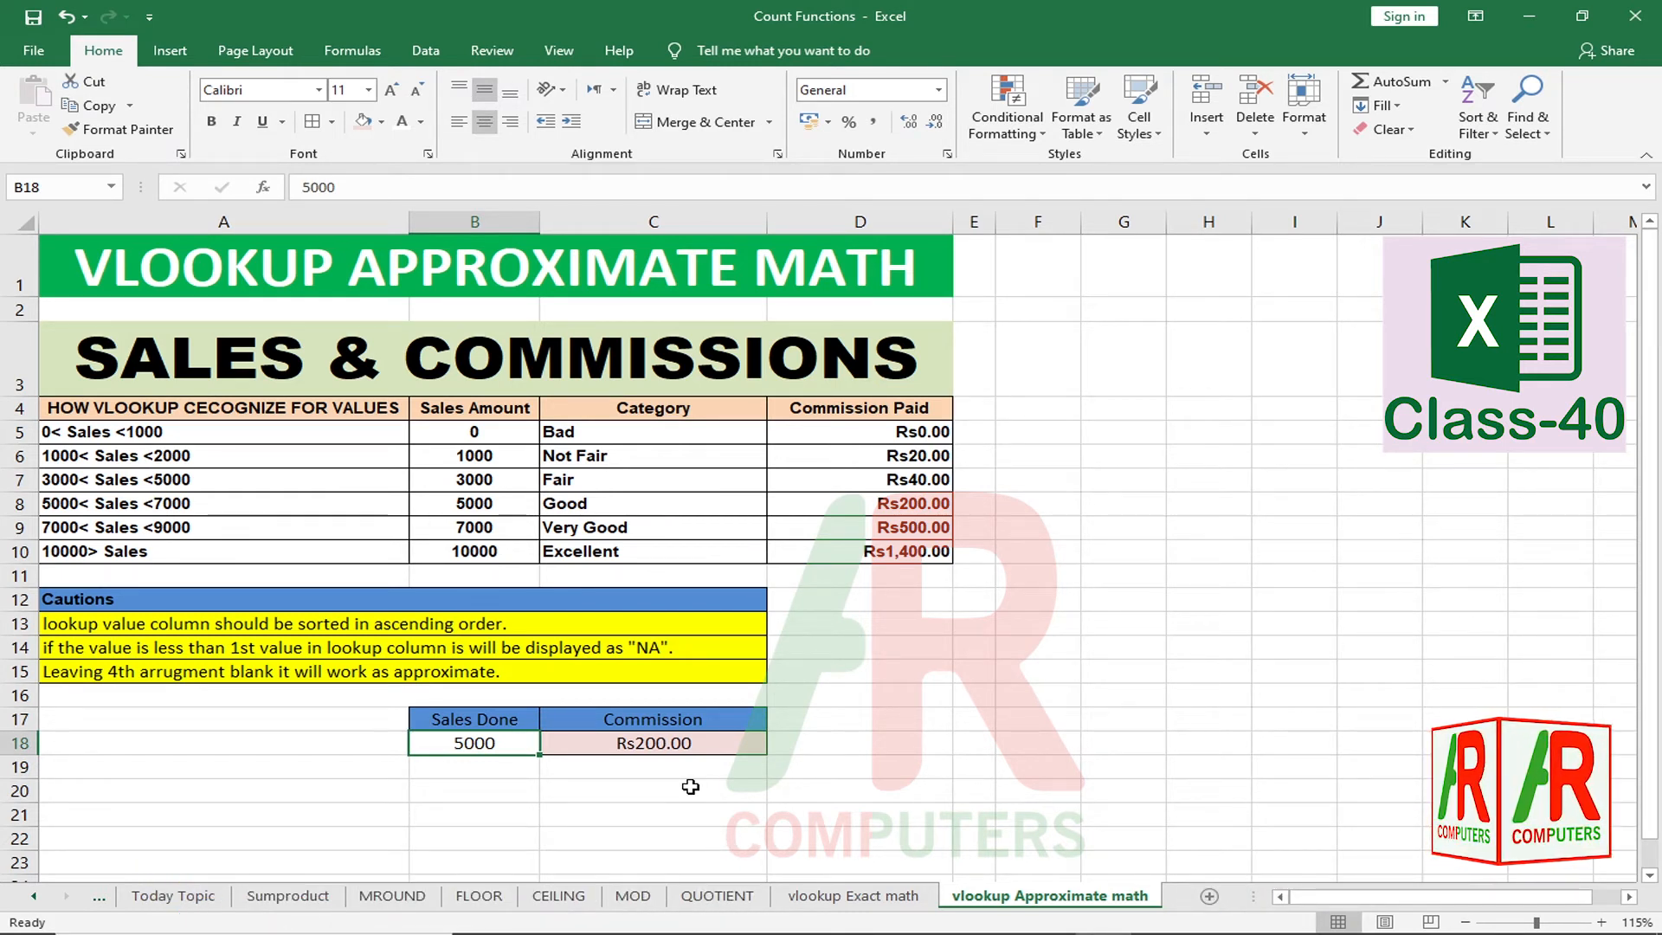
text(66)
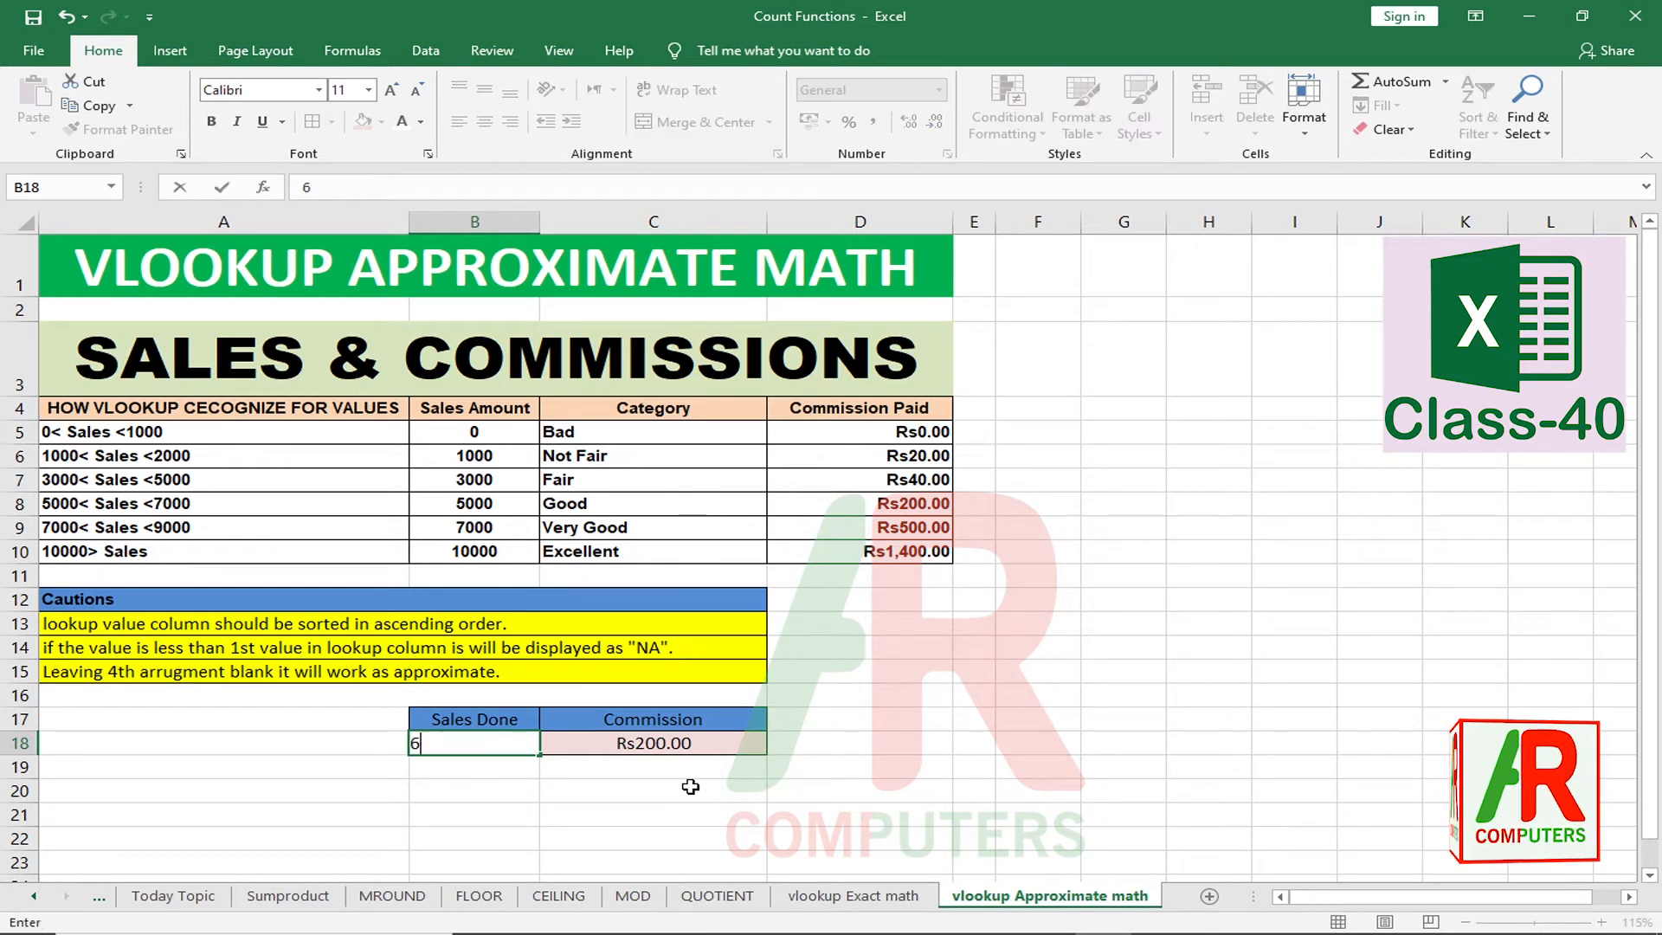
key(BackSpace)
key(BackSpace)
text(6000)
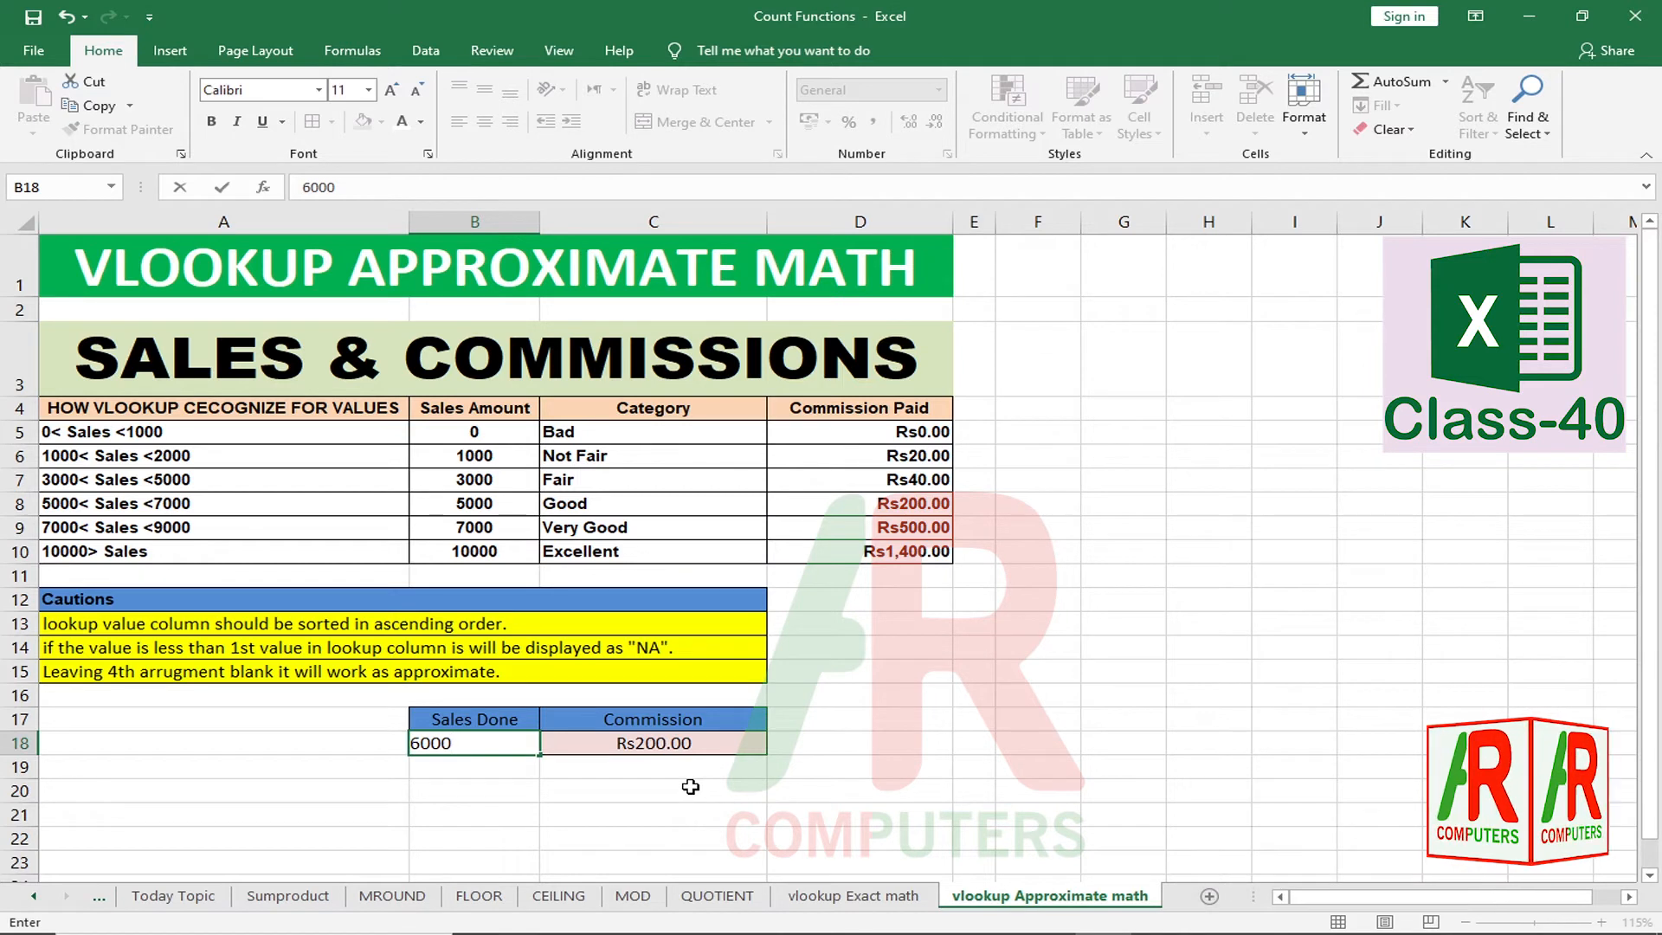
key(Return)
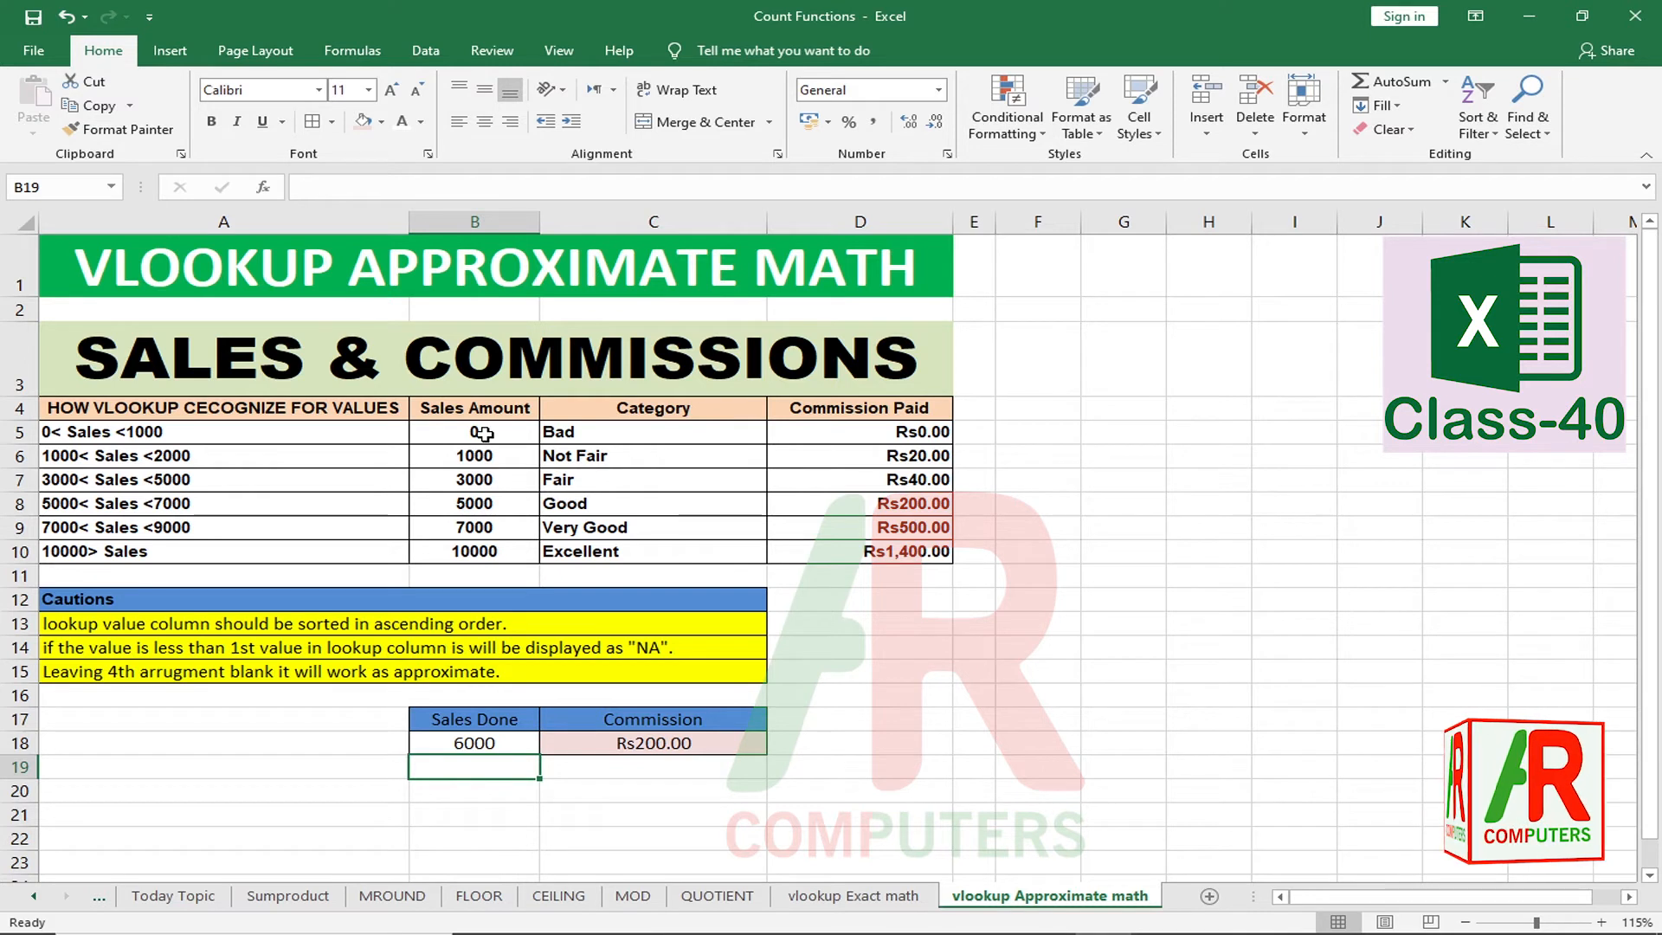
Step: Reset B18 to 0 and change the first Sales Amount in B5 to 10
click(482, 744)
key(BackSpace)
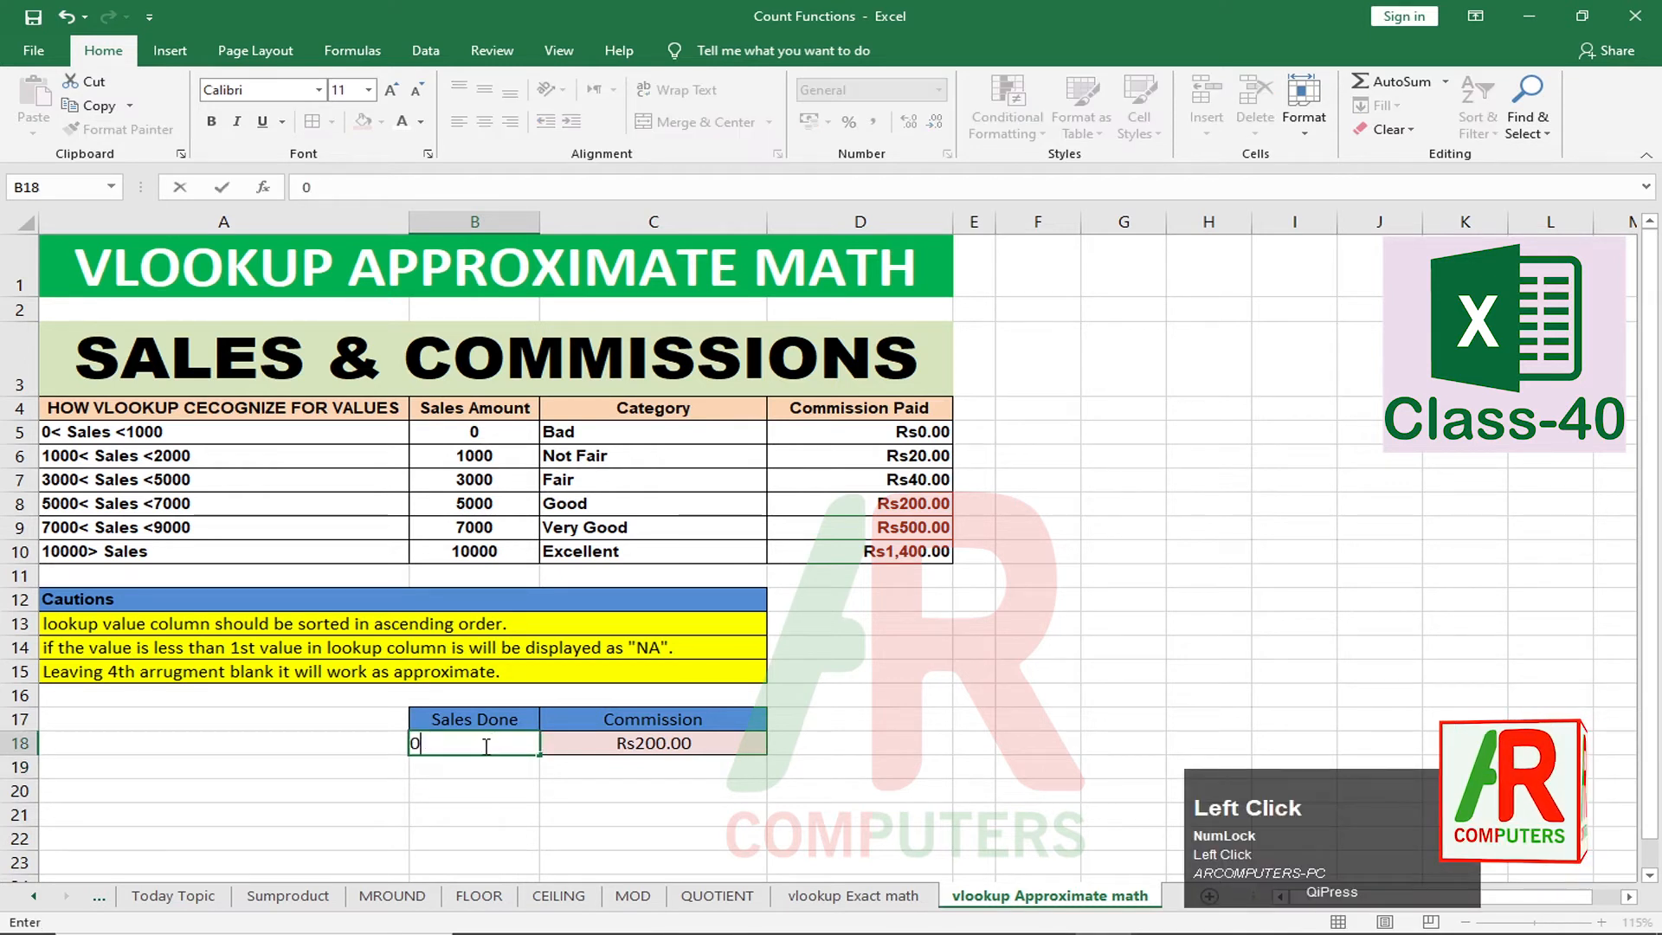
text(0)
key(Return)
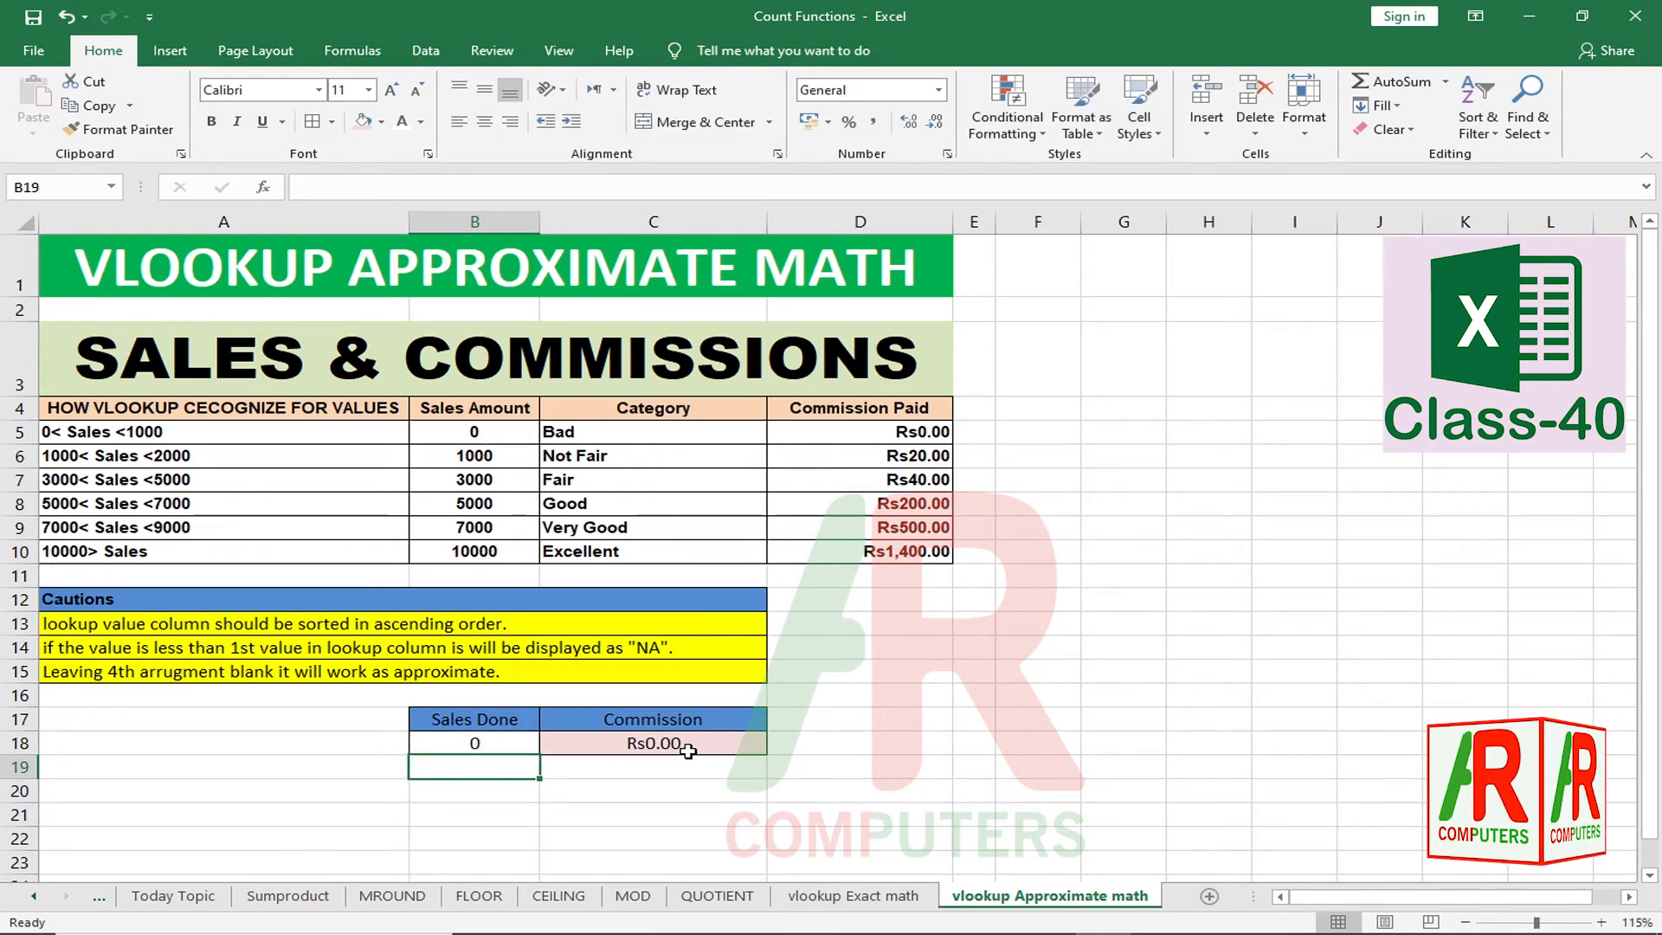
click(494, 431)
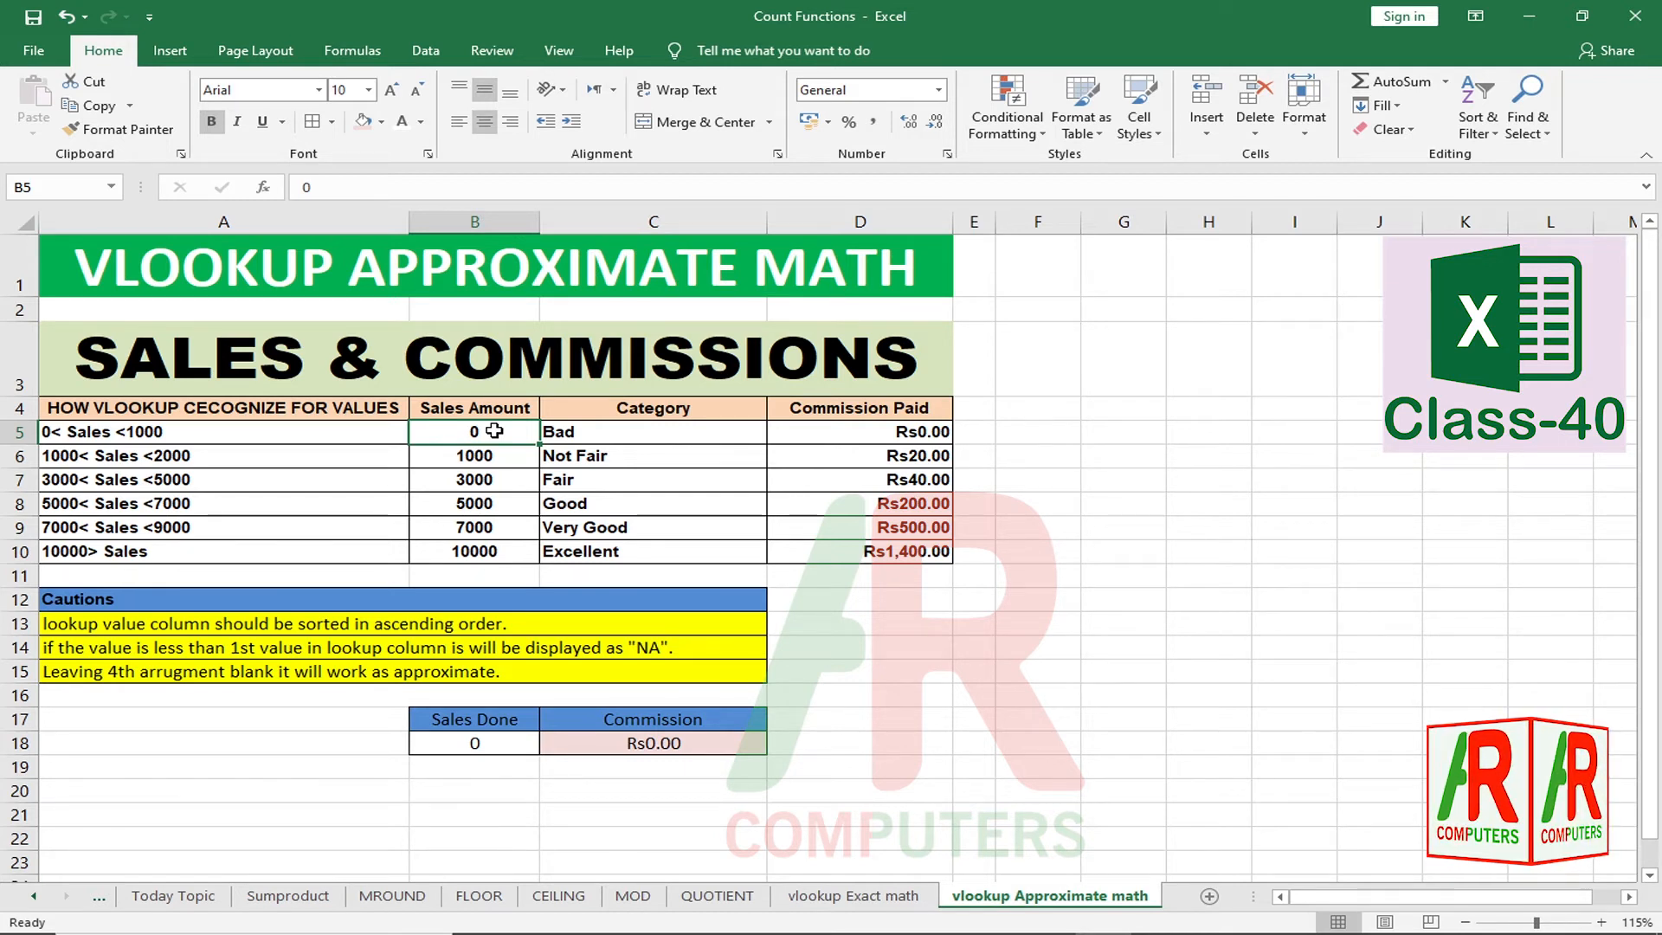
text(10)
key(Return)
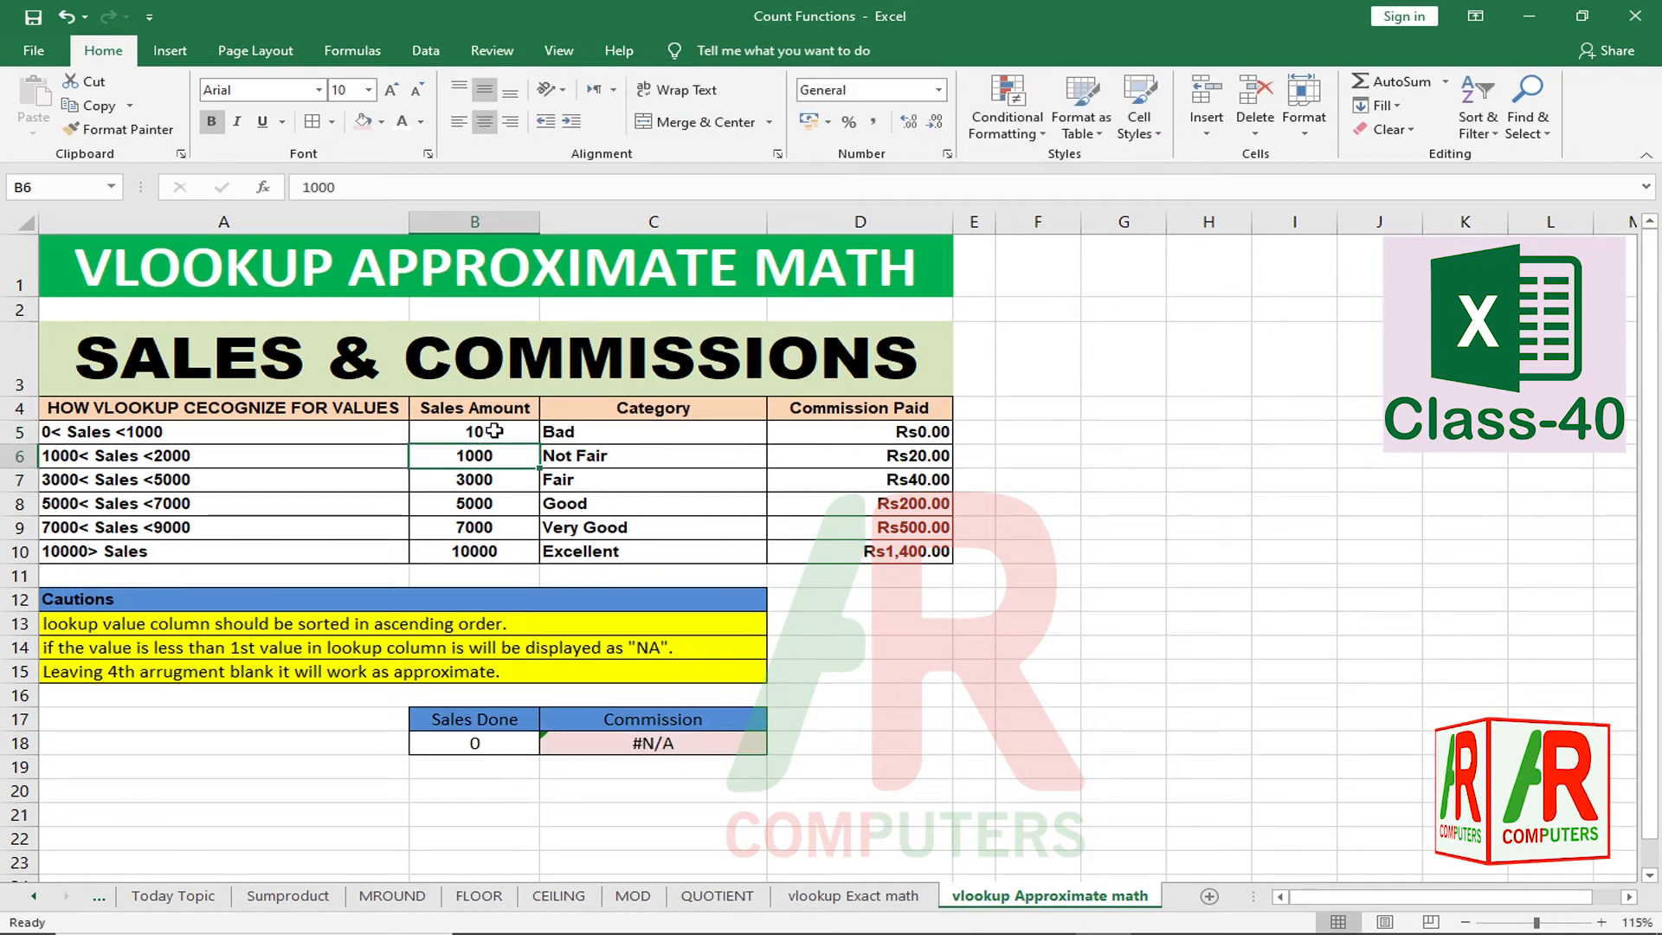
Step: Enter 10 and then 9 in B18, so the commission shows #N/A
click(490, 744)
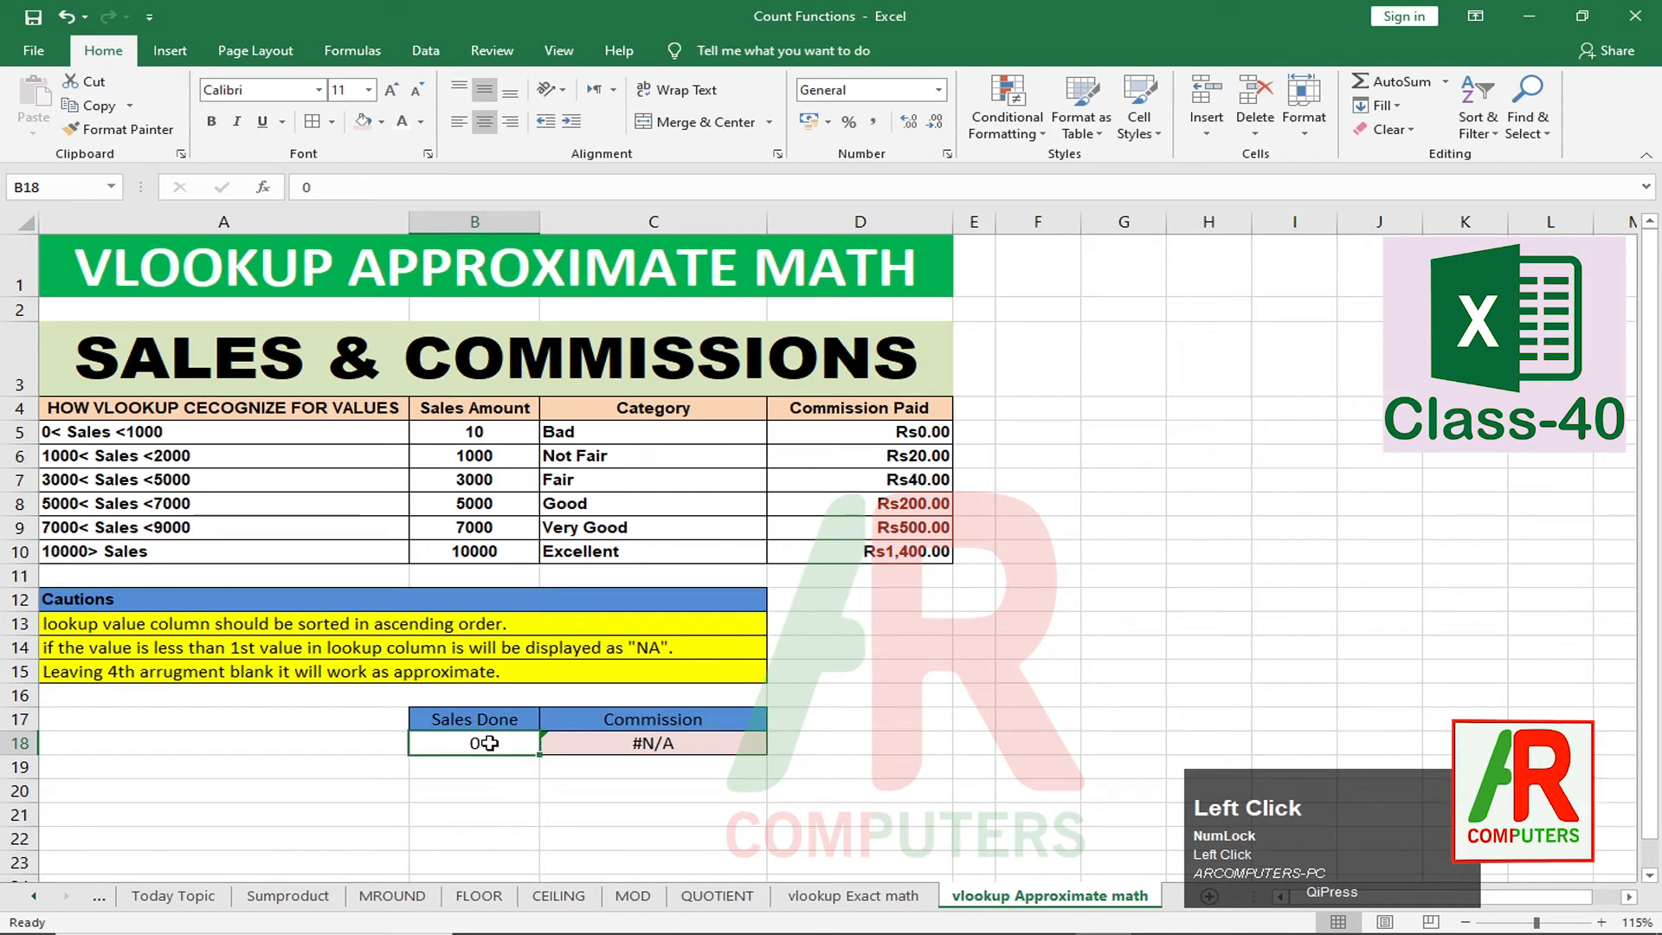
text(10)
key(Return)
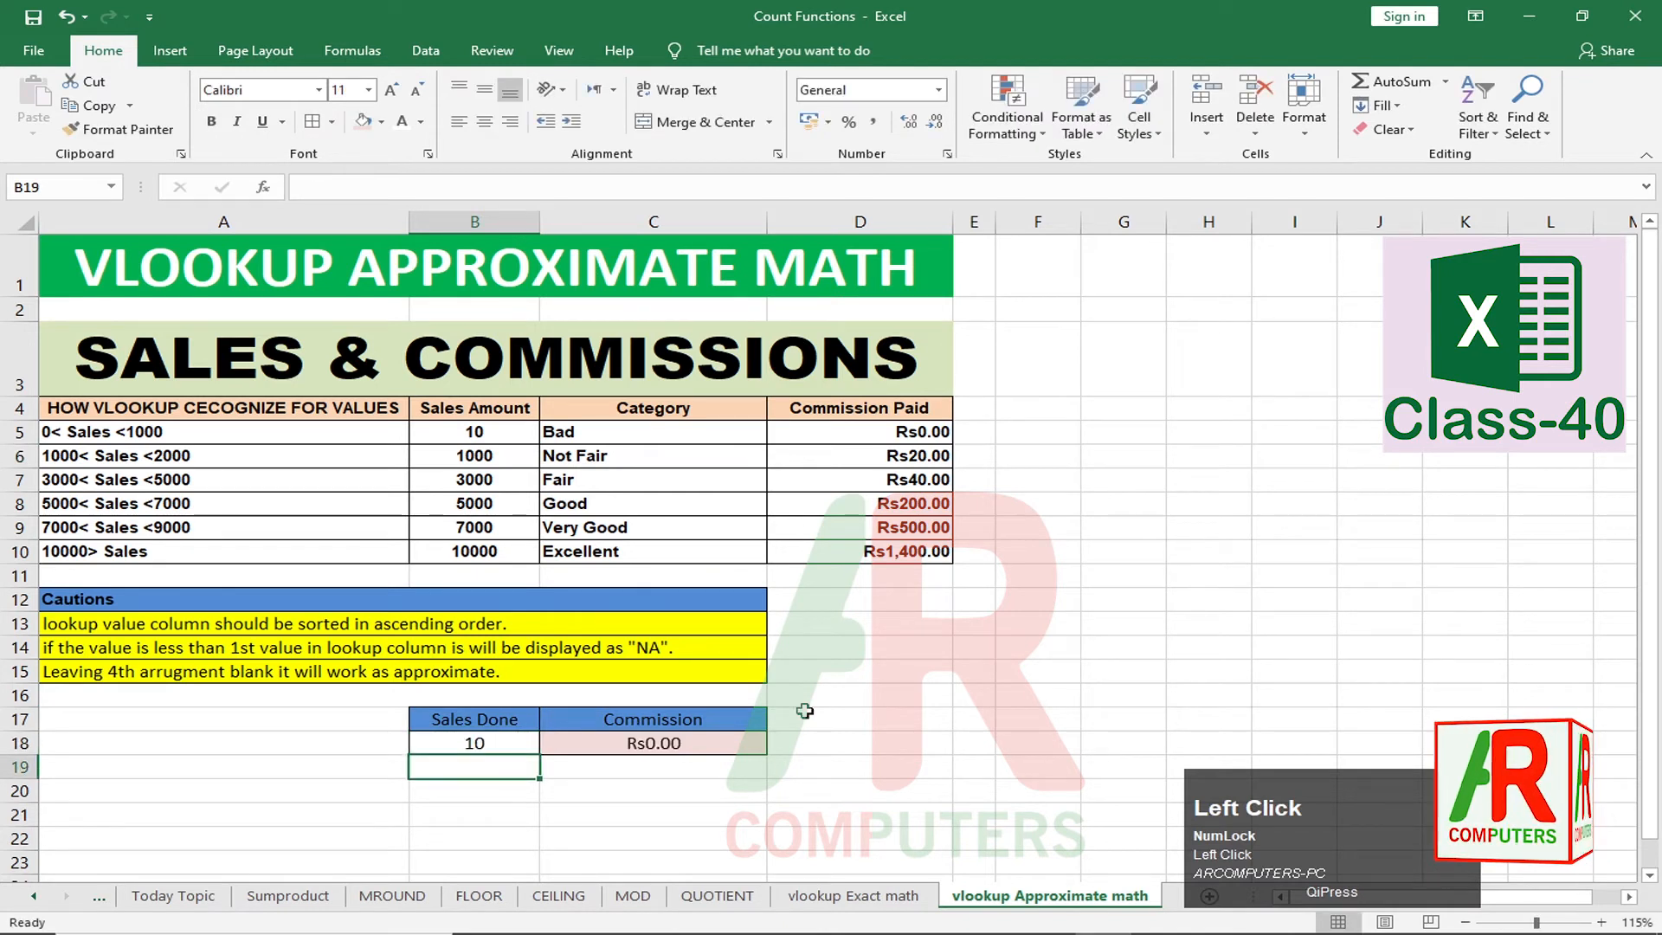
click(473, 746)
text(9)
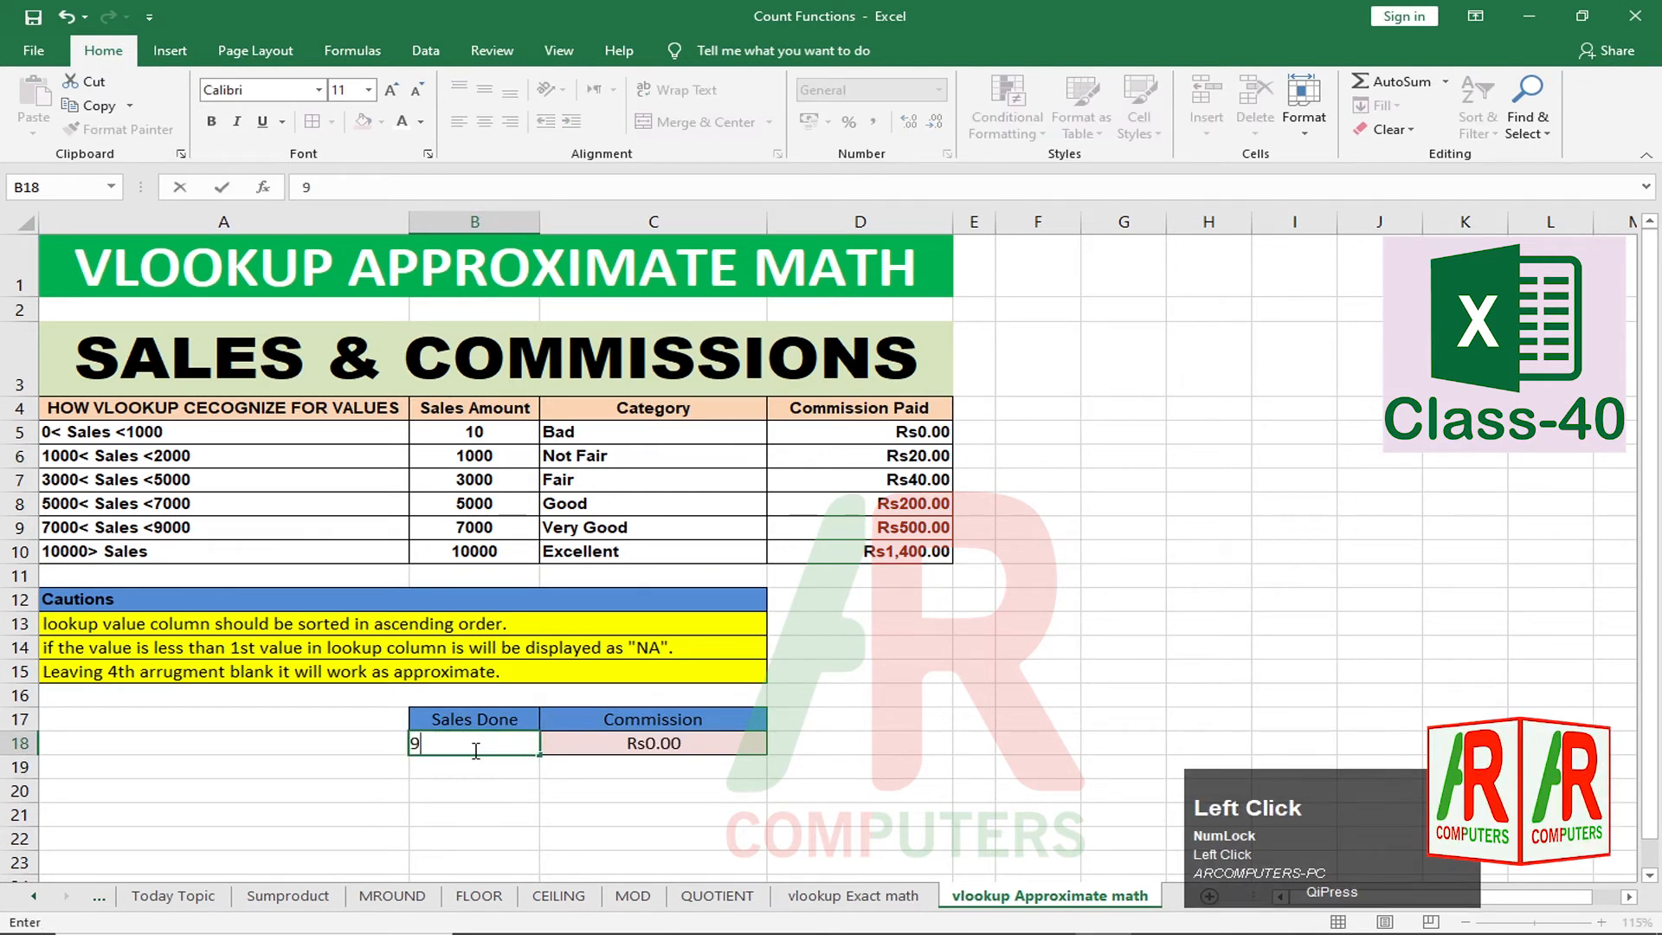
key(Return)
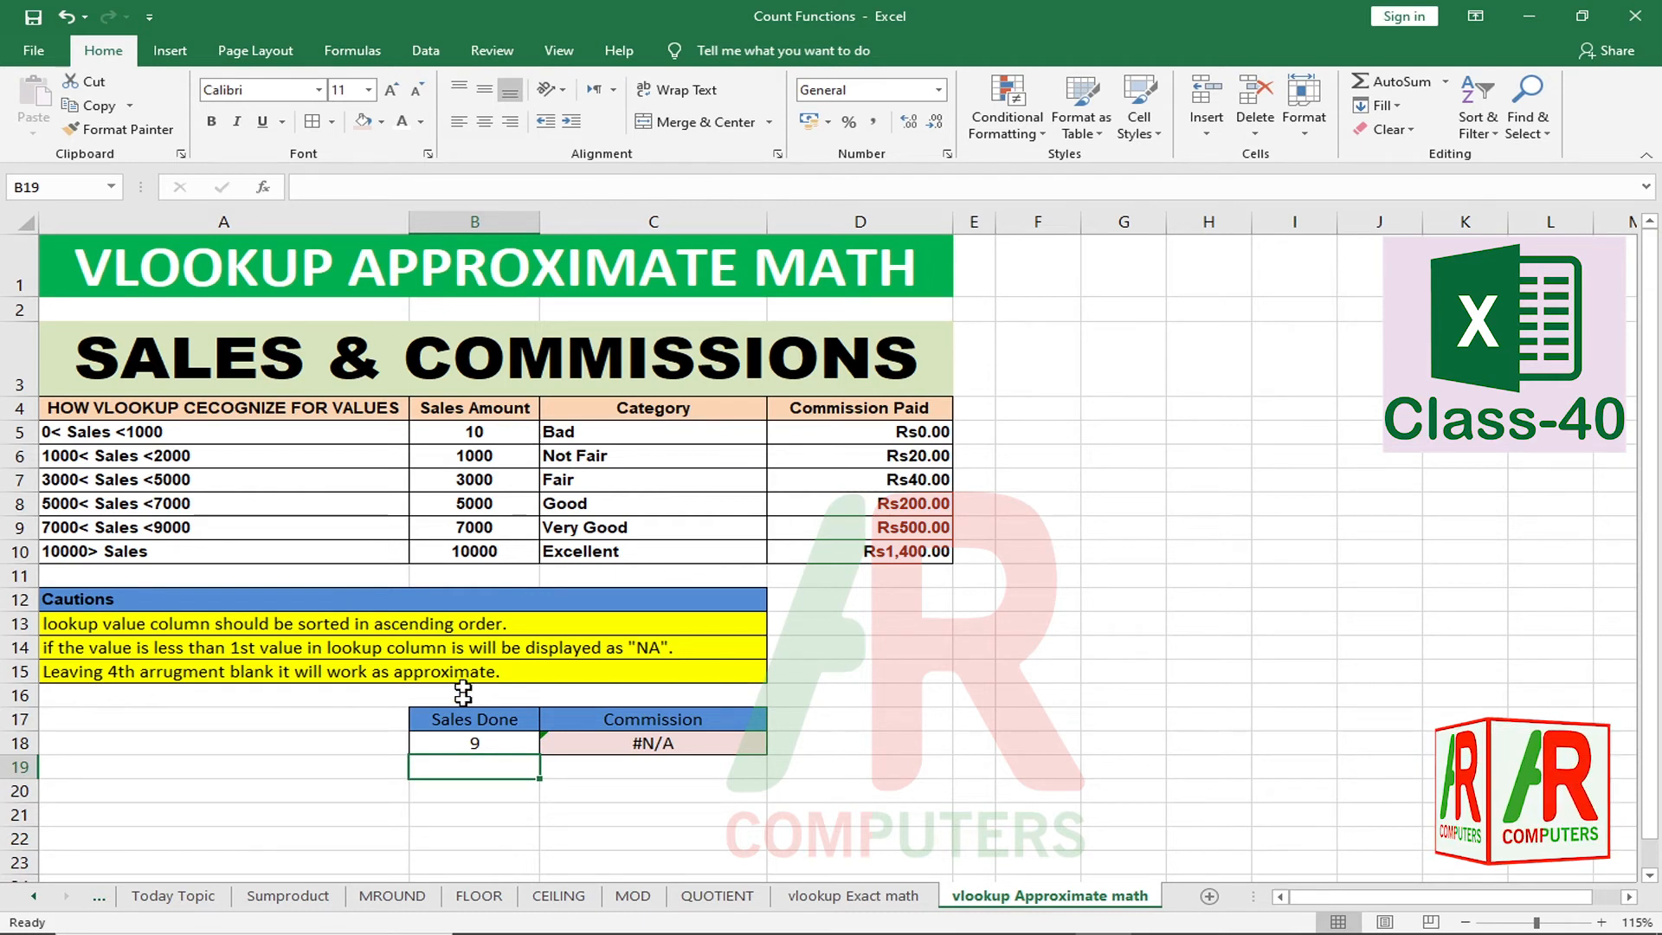
Step: Remove the trailing range-lookup argument so C18 reads =VLOOKUP(B18,B4:D10,3)
click(681, 749)
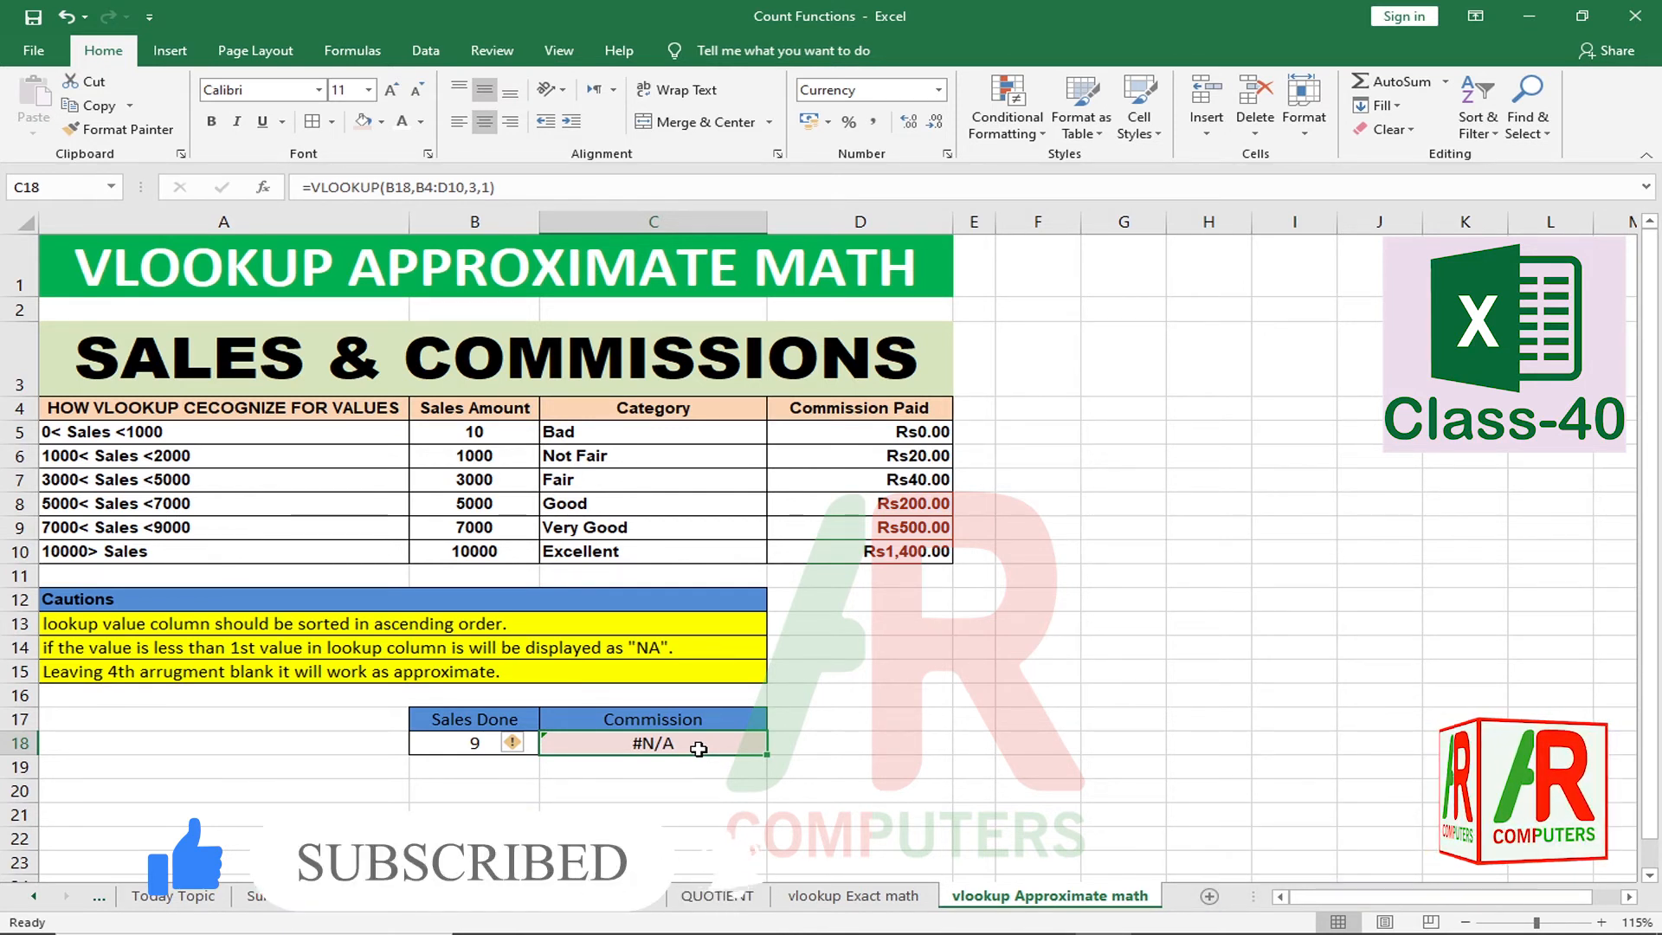
double_click(699, 750)
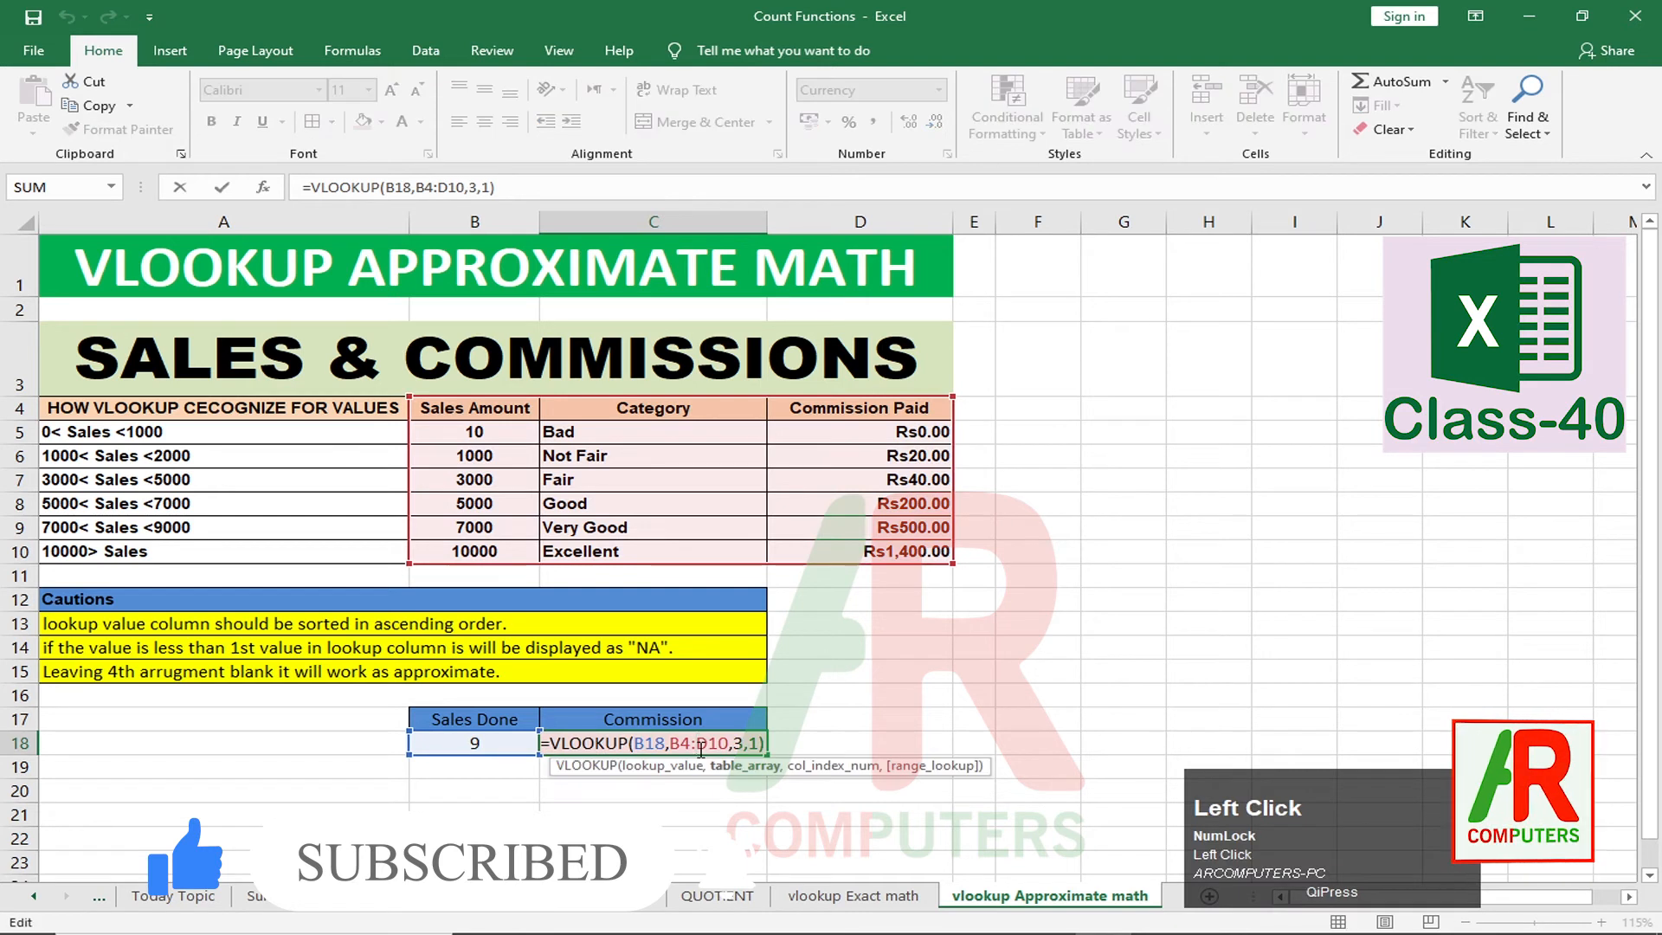
click(754, 744)
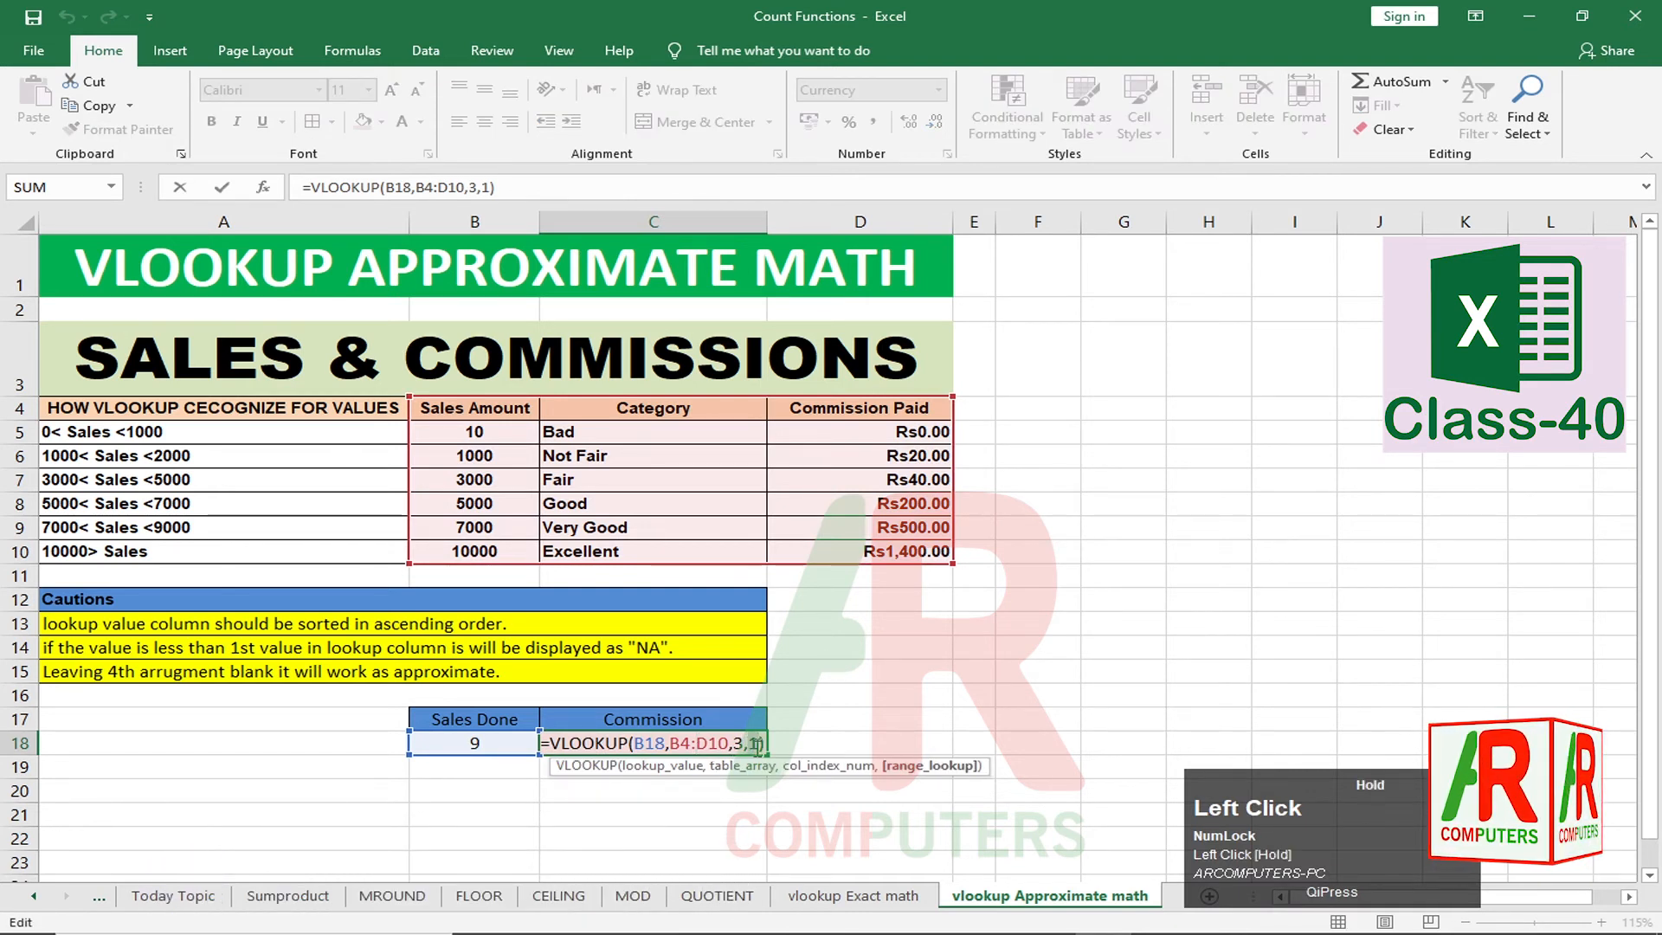
key(BackSpace)
key(BackSpace)
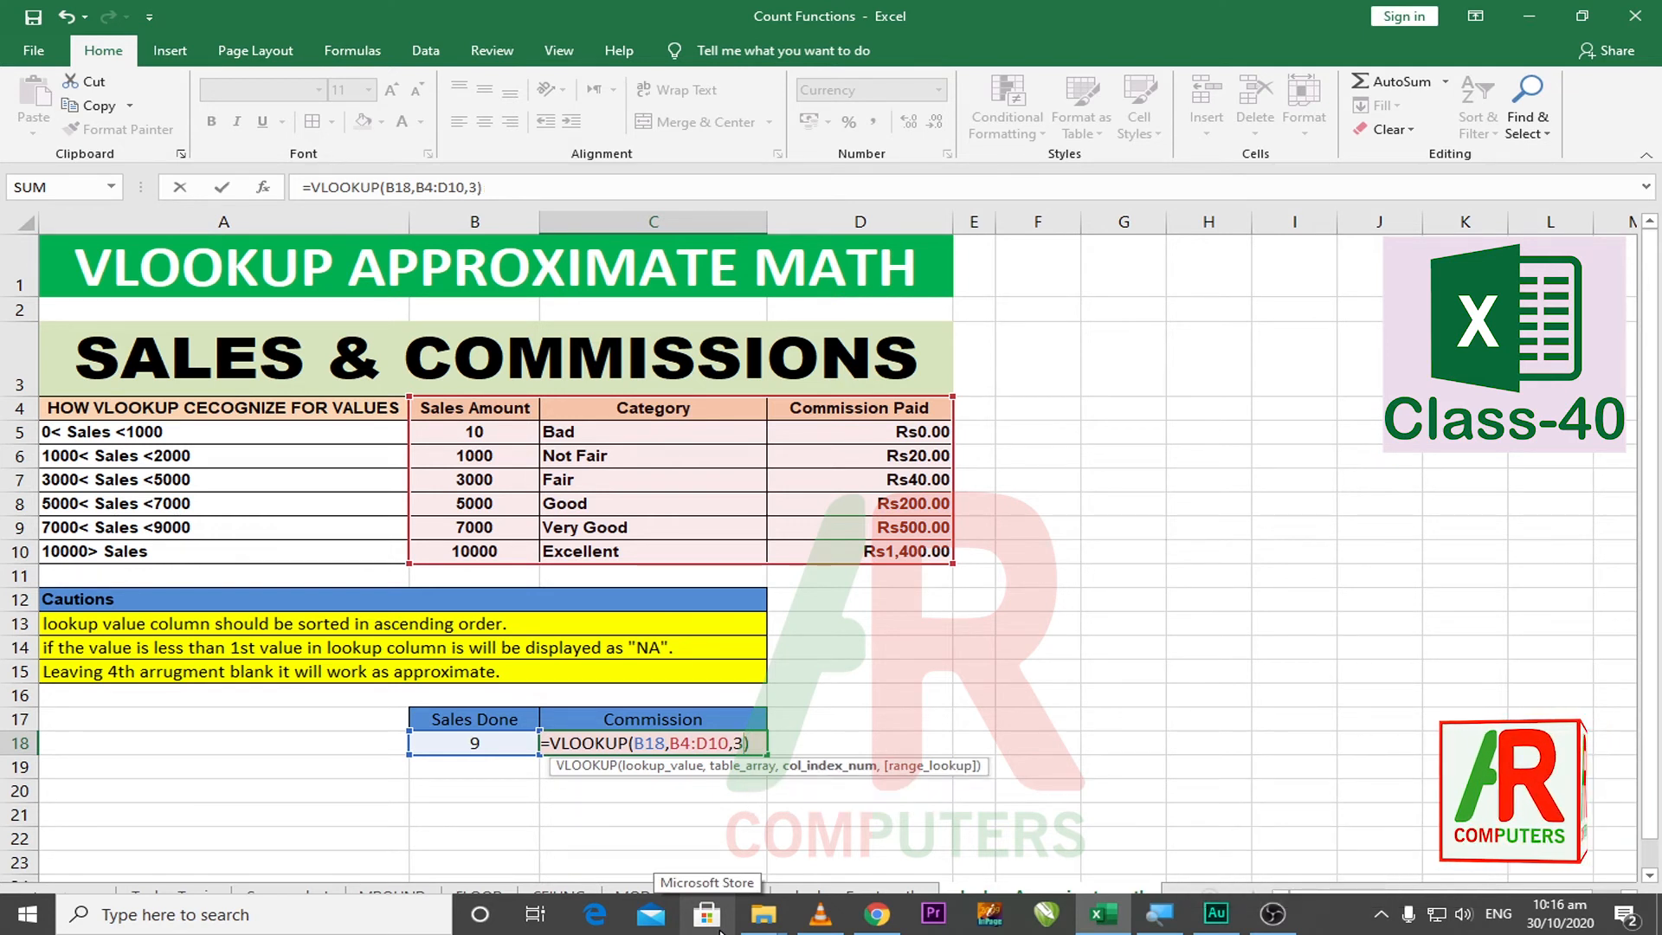
key(Return)
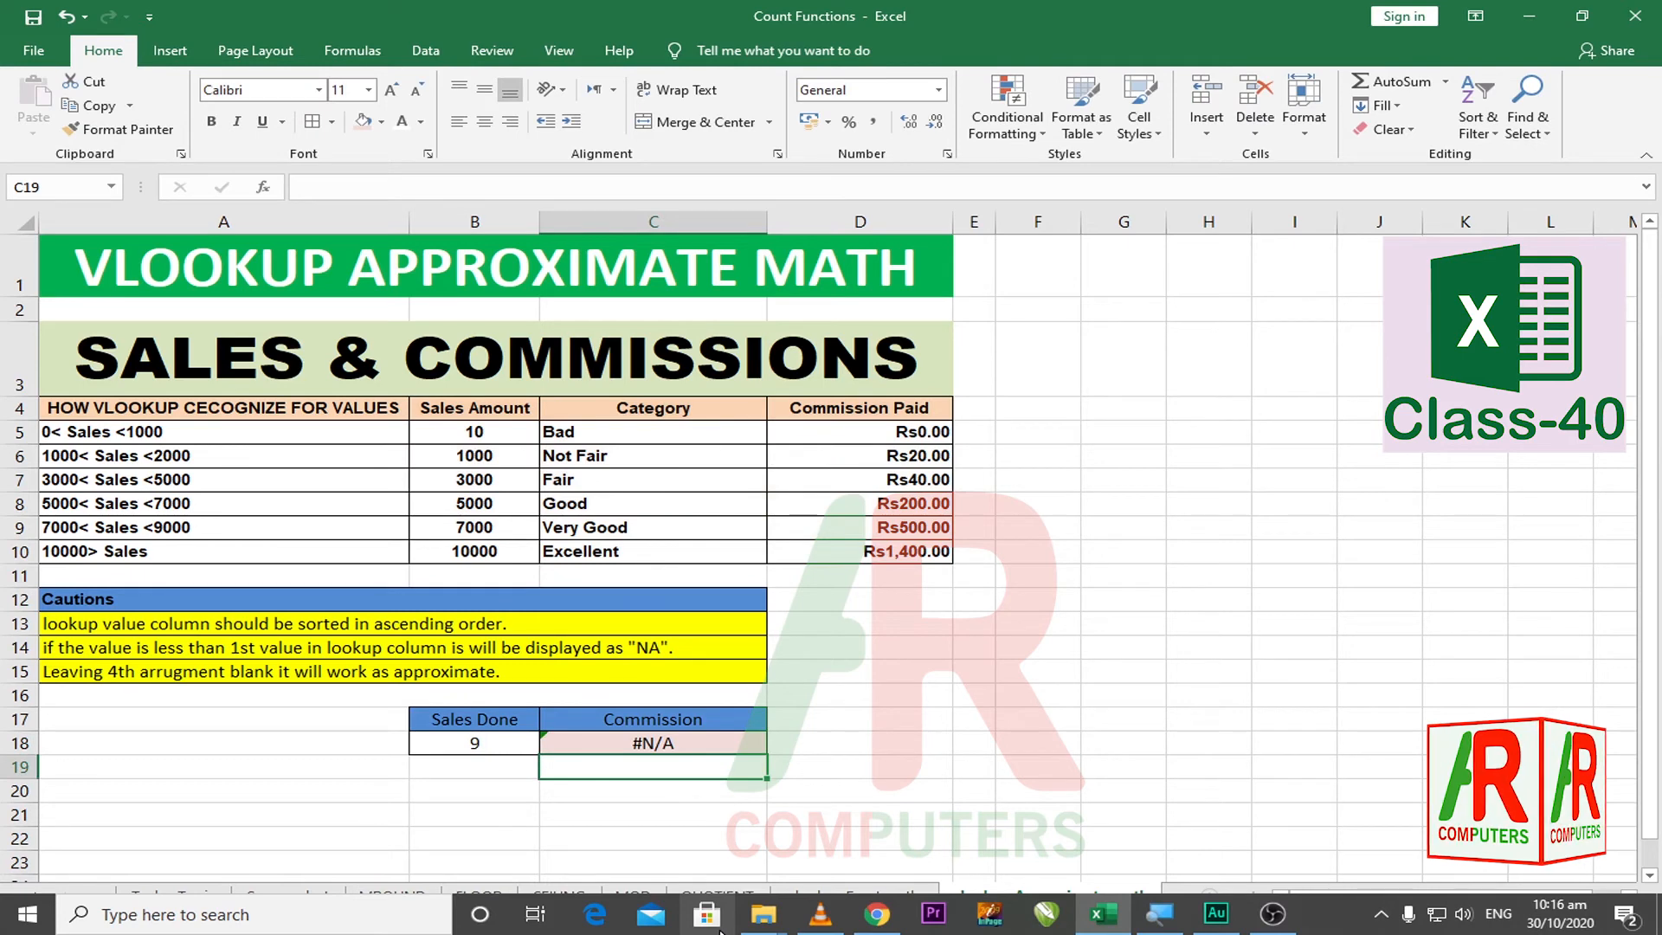
Step: Enter 10 and then 4000 in B18, so C18 returns Rs40.00 commission
click(1052, 672)
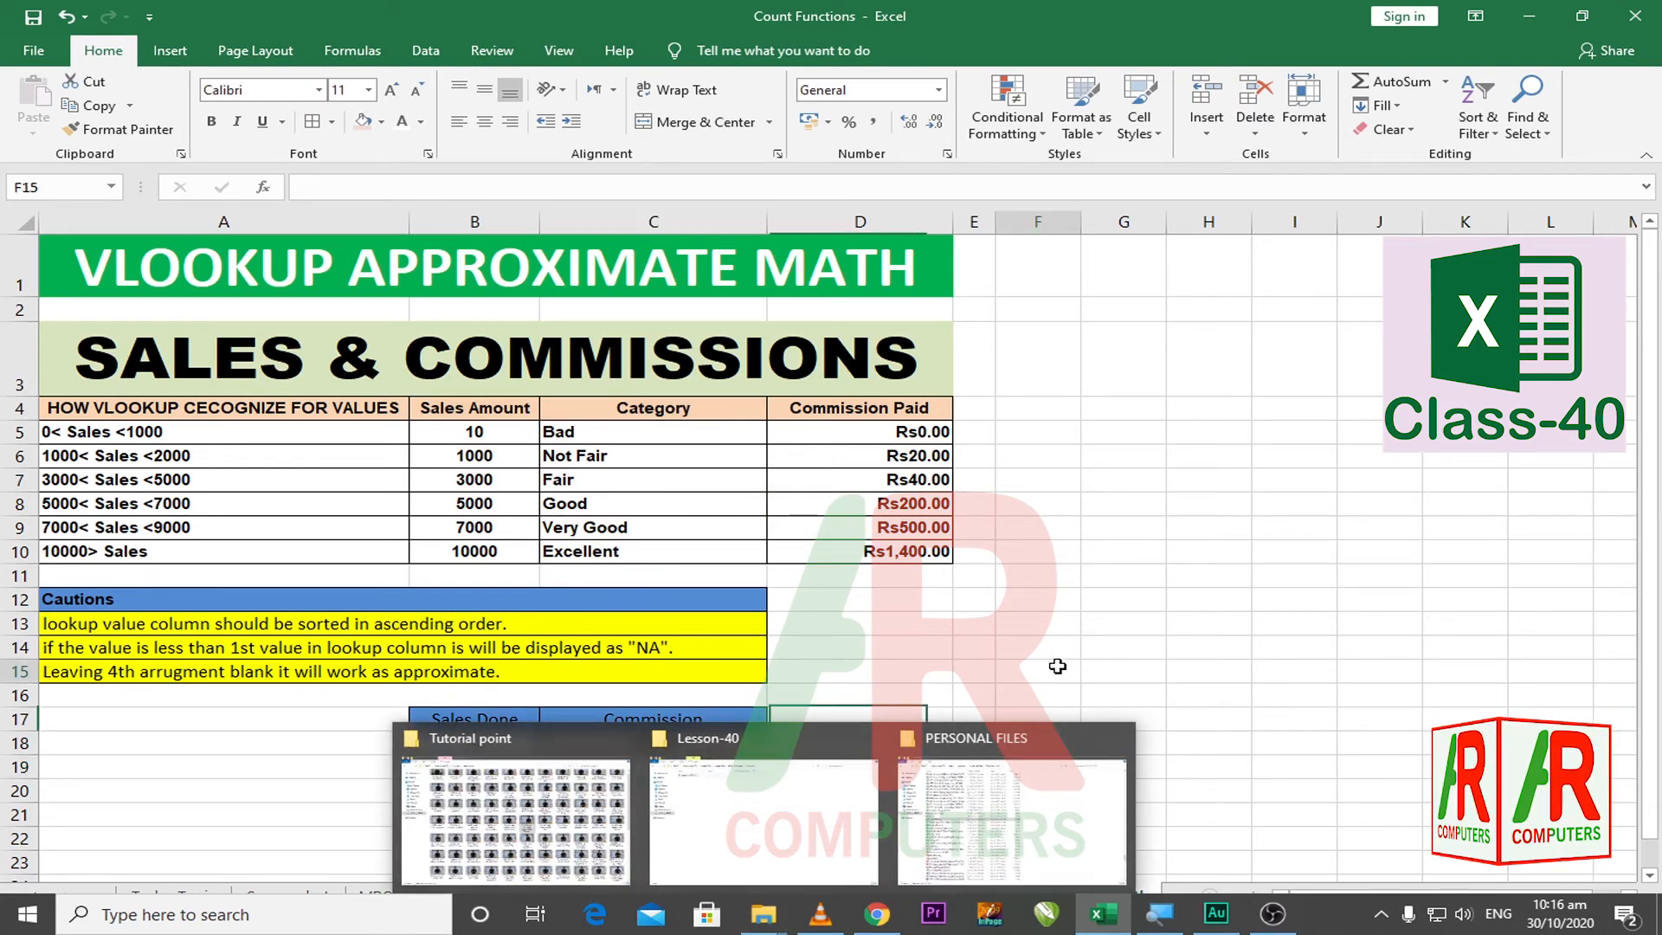
click(460, 742)
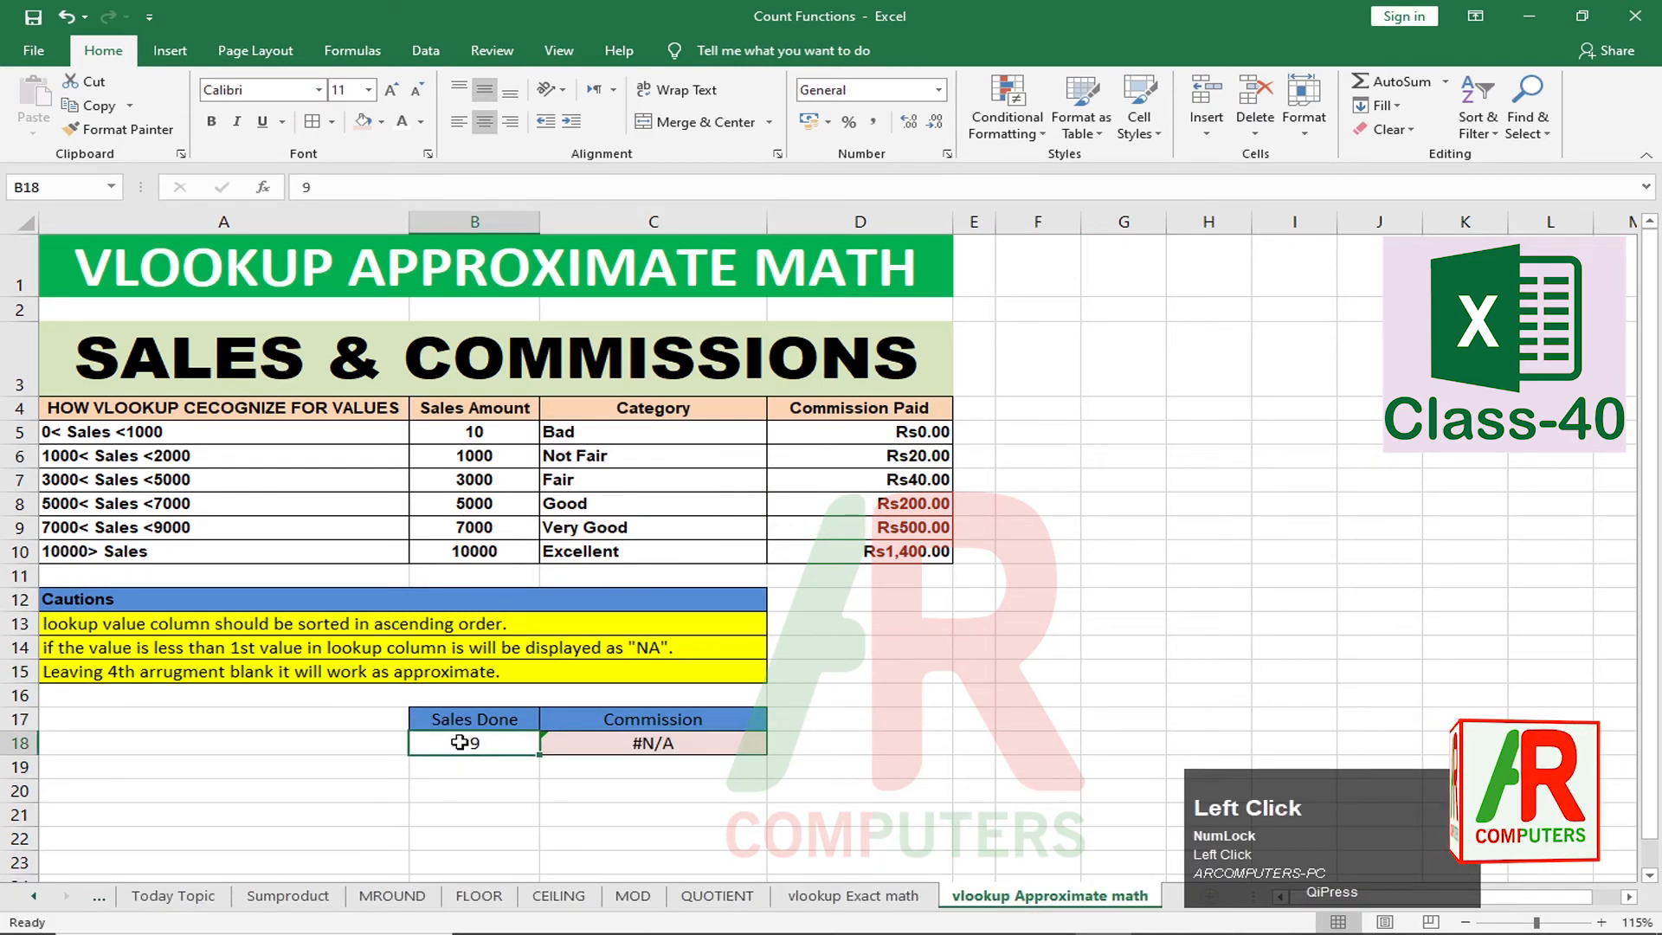
text(10)
key(Return)
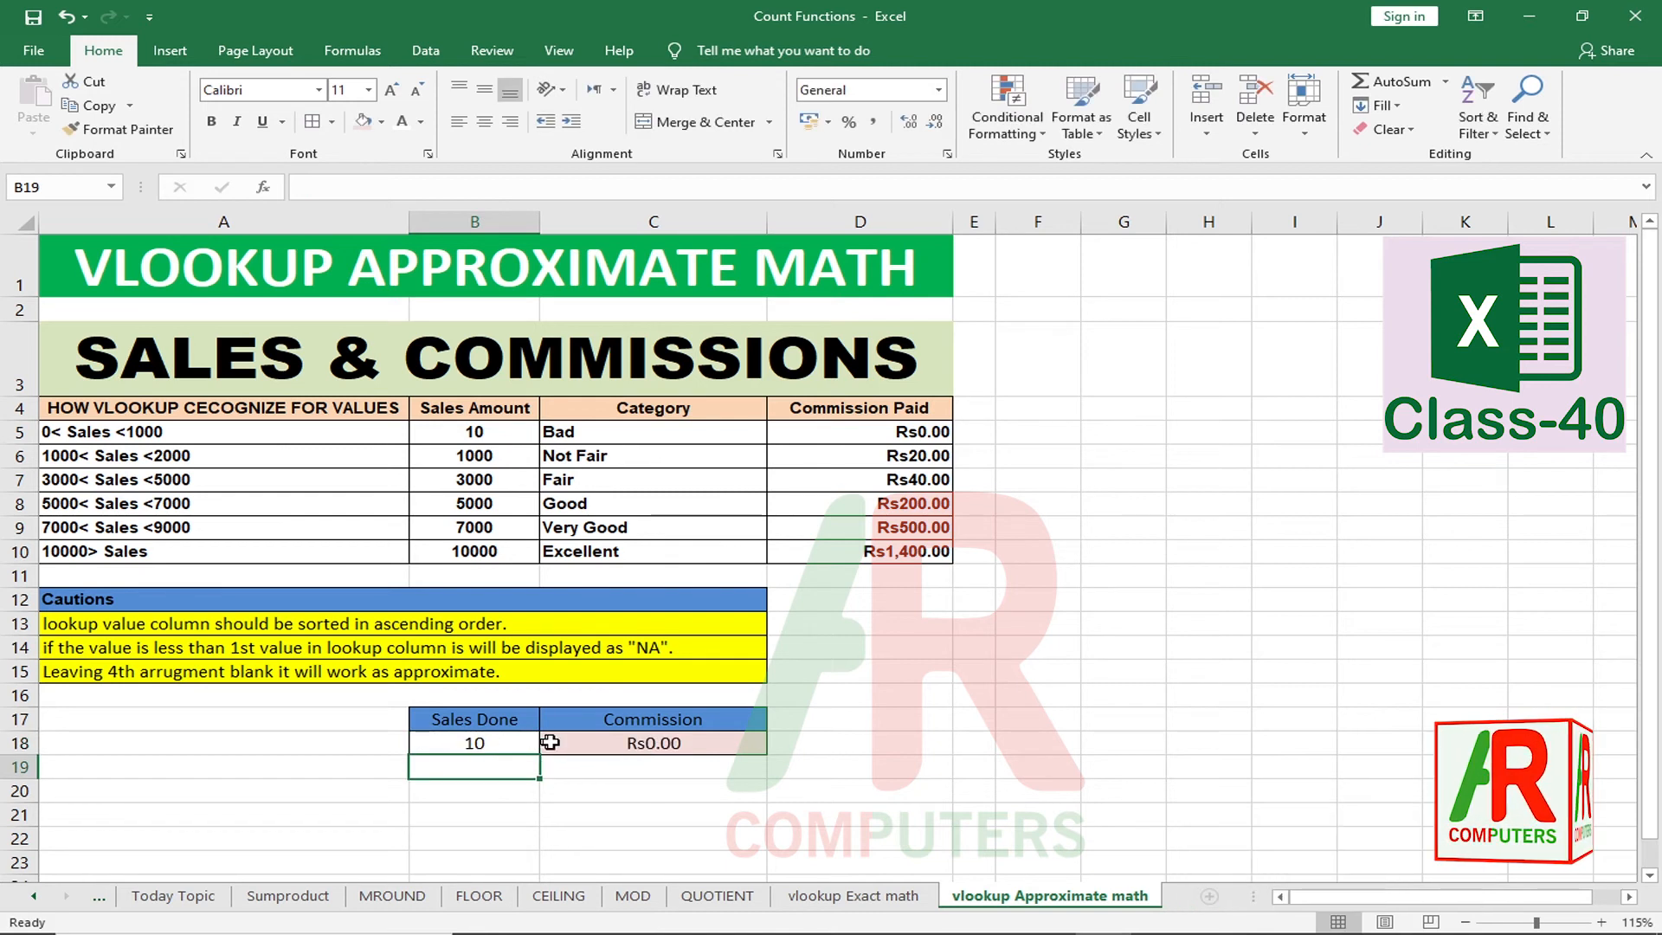
click(457, 742)
text(4)
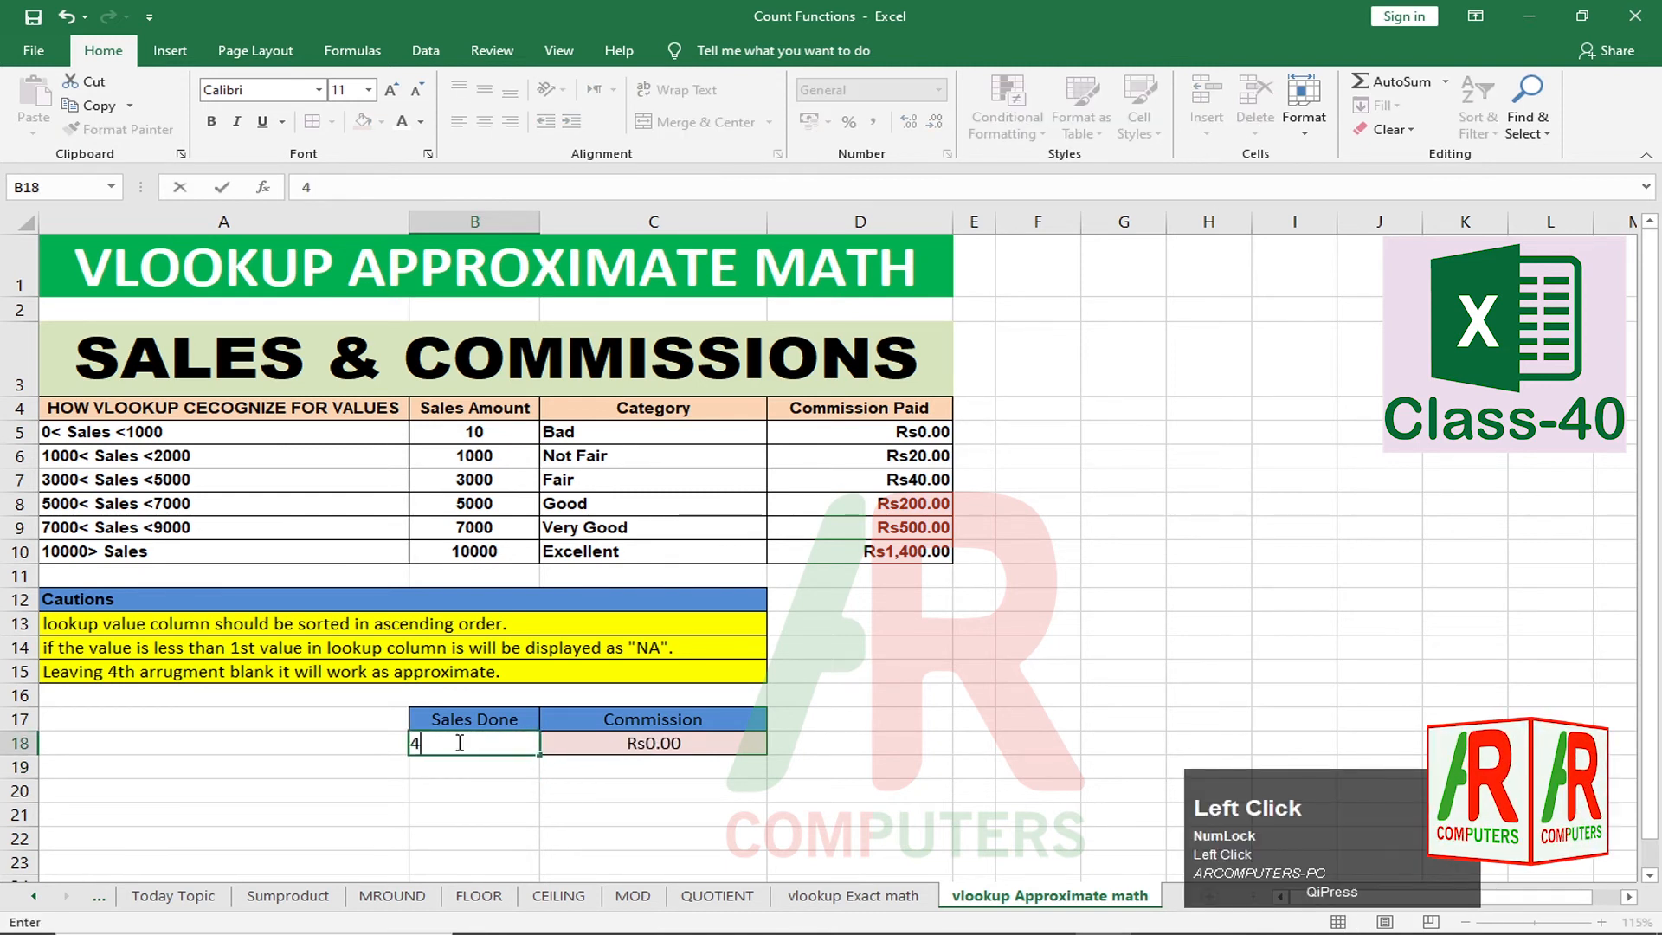
text(000)
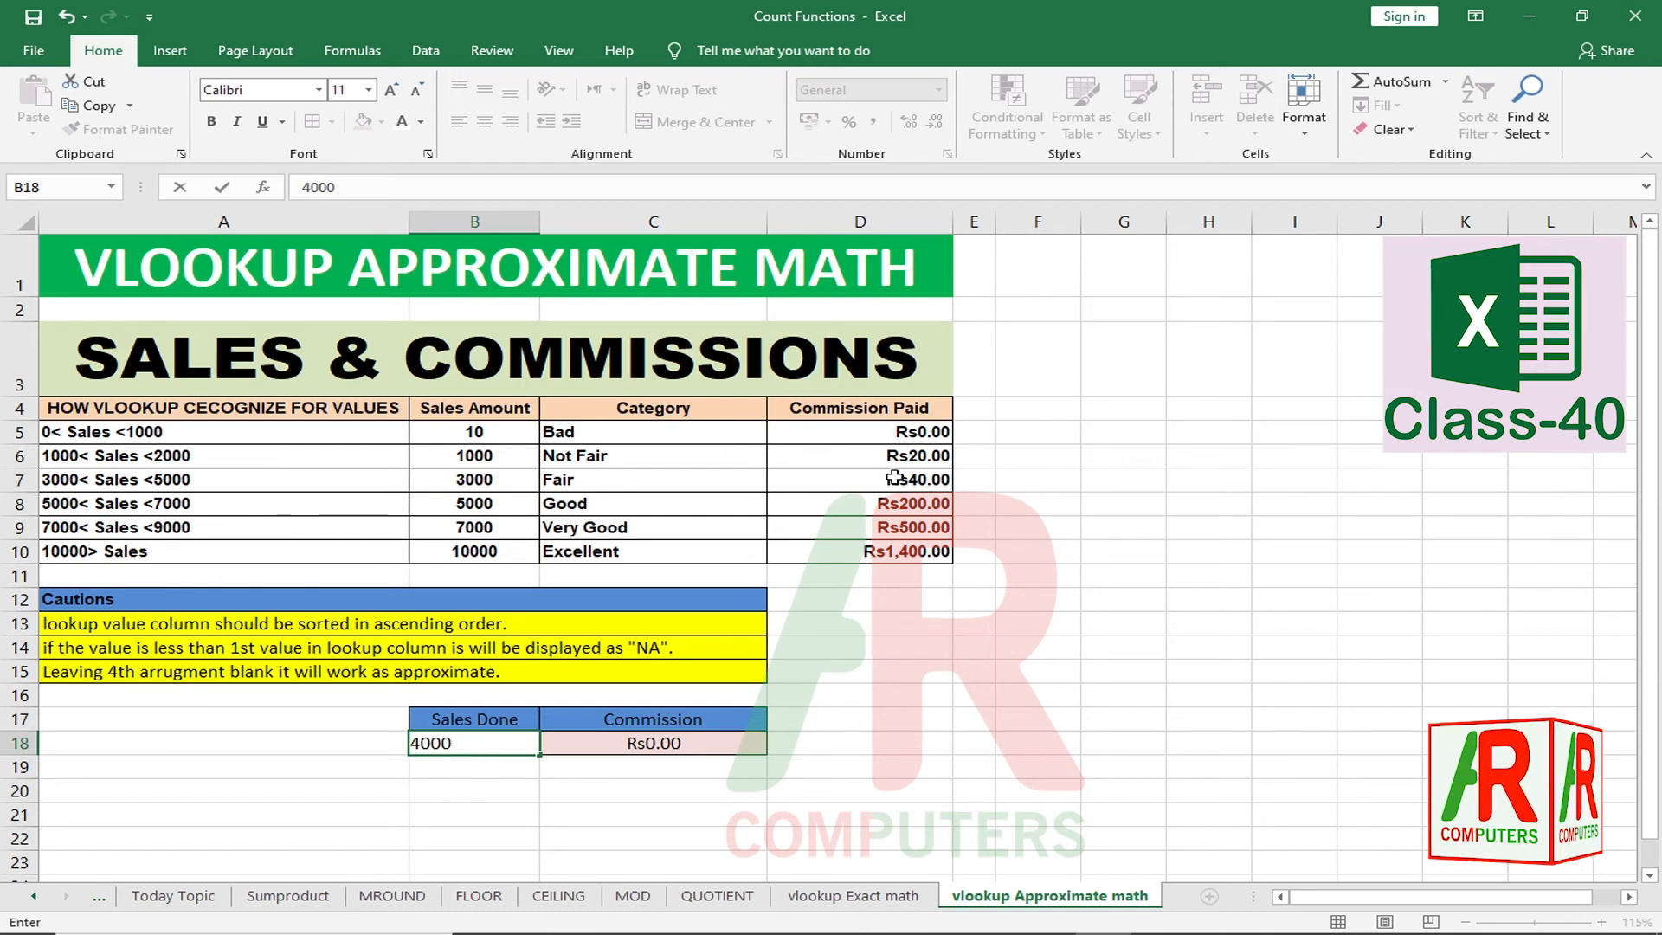
key(Return)
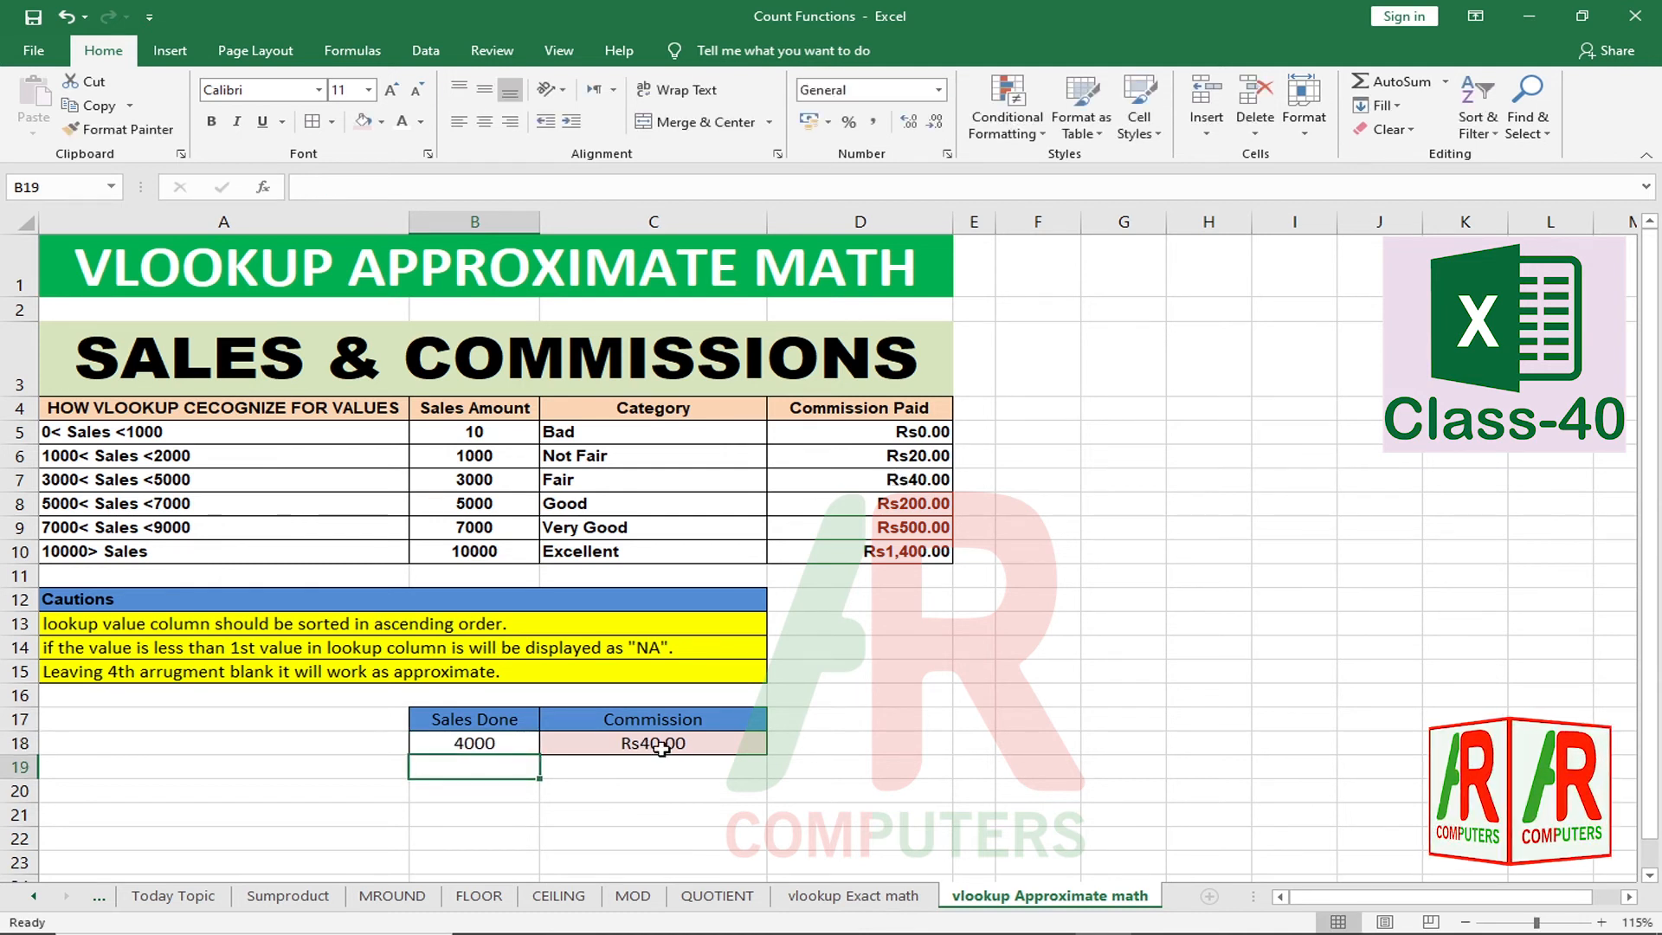